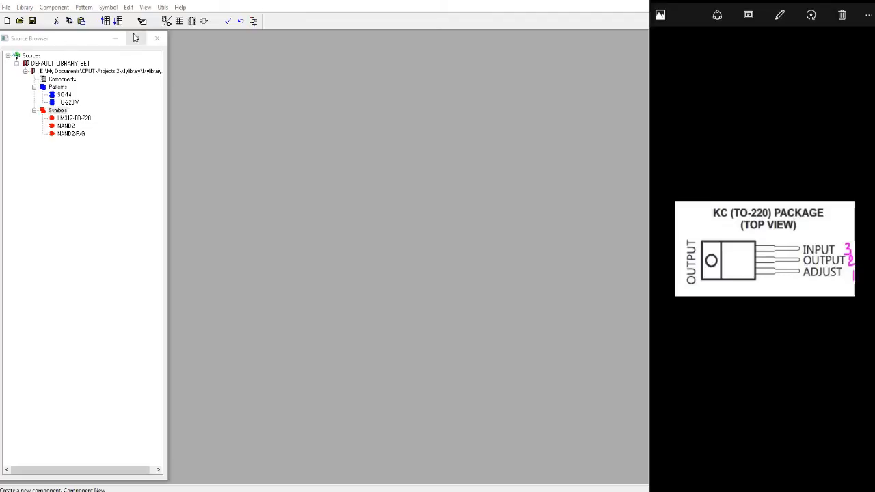
pyautogui.rightClick(50, 64)
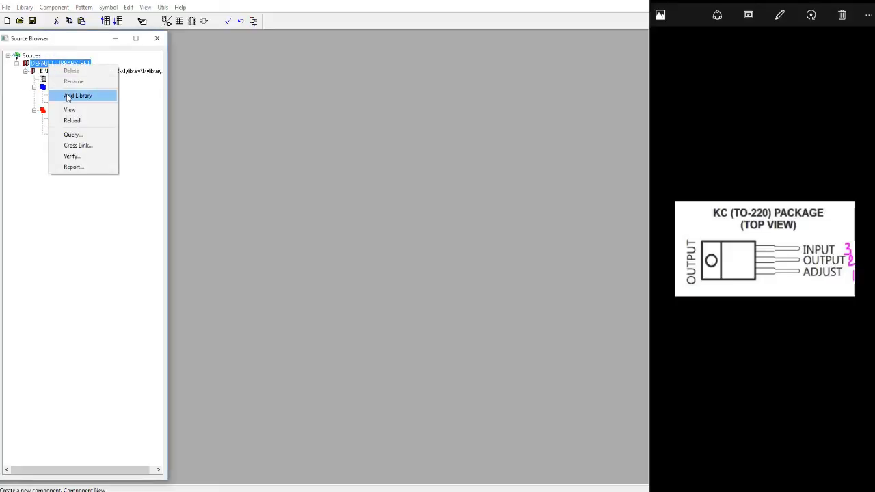
pyautogui.click(72, 96)
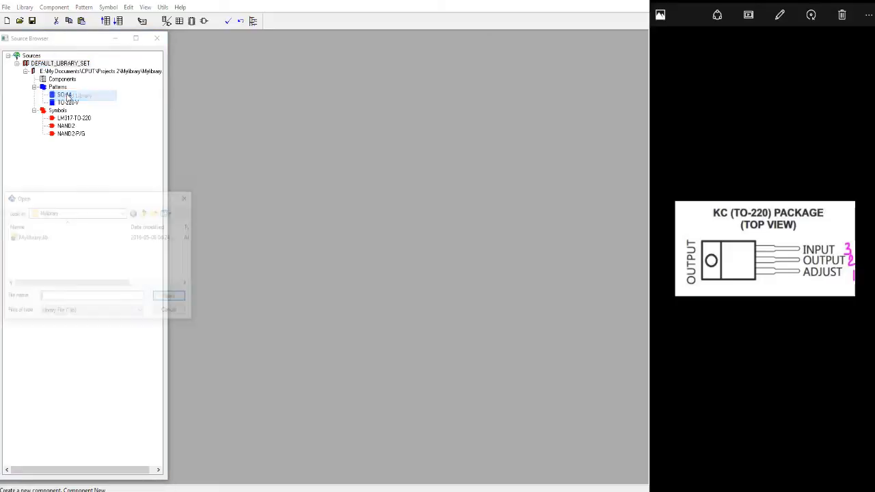
pyautogui.click(37, 241)
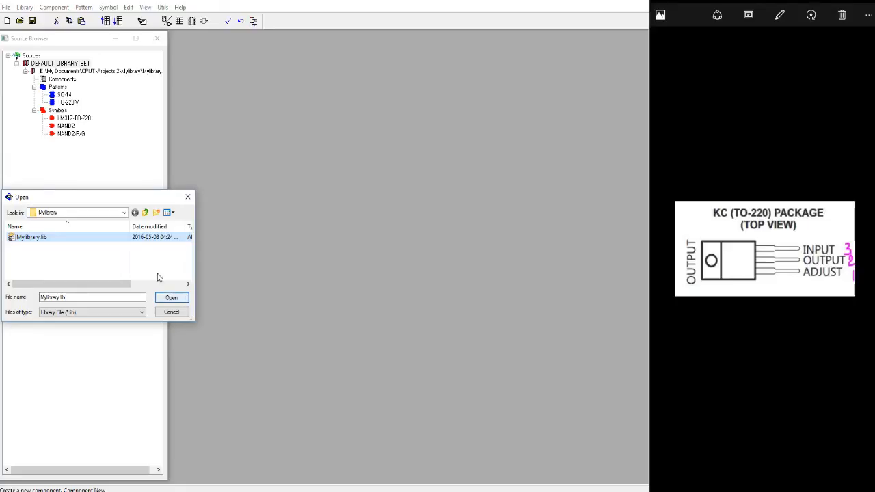
pyautogui.click(173, 311)
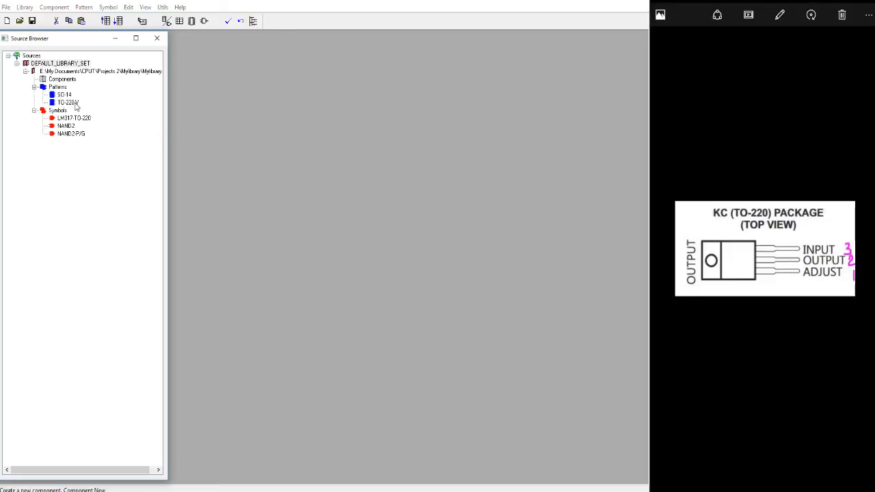
# Start a new component in Mylibrary.lib, declining to save the pending library changes.
pyautogui.click(55, 7)
pyautogui.click(59, 18)
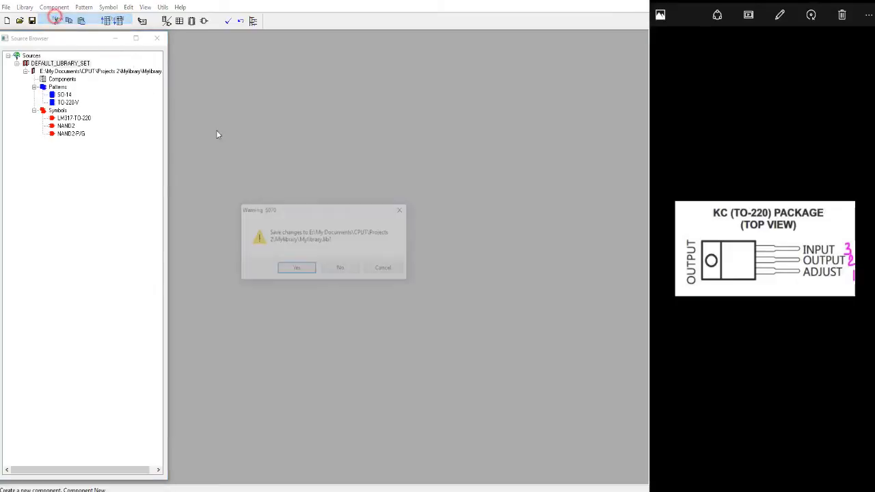
pyautogui.click(341, 269)
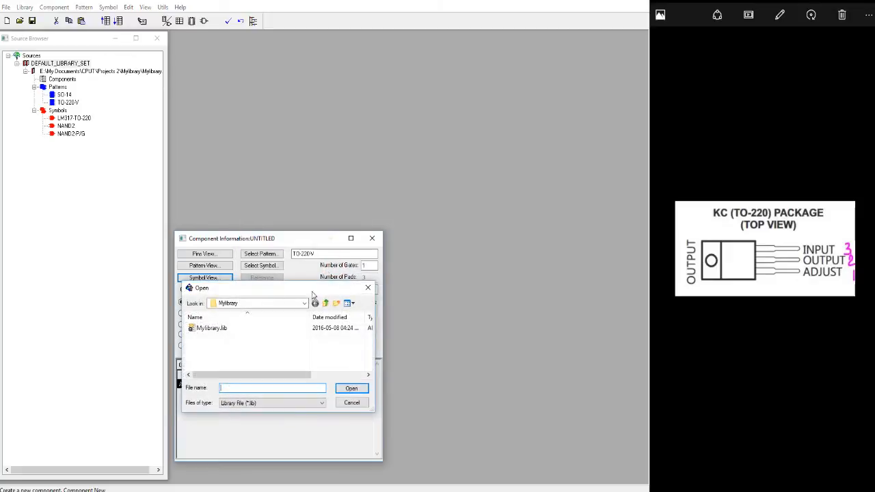
pyautogui.doubleClick(221, 329)
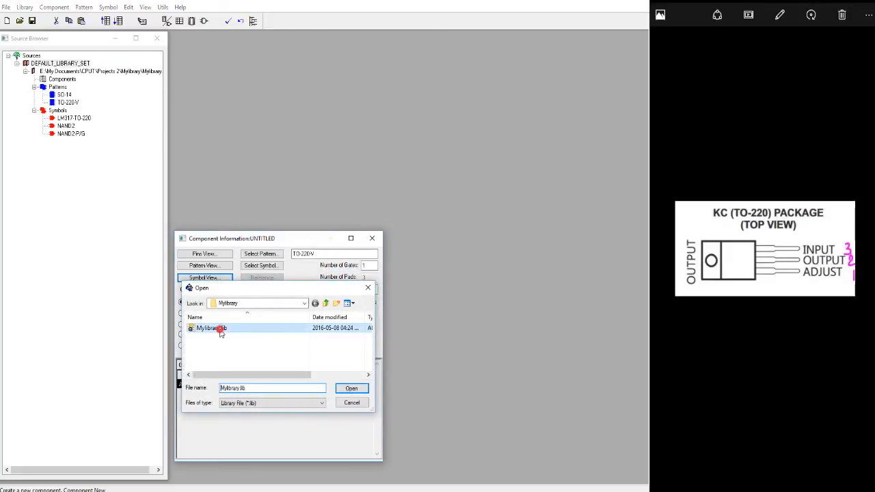
# Assign the TO-220-V pattern and the LM317-TO-220 symbol to the new component.
pyautogui.click(264, 255)
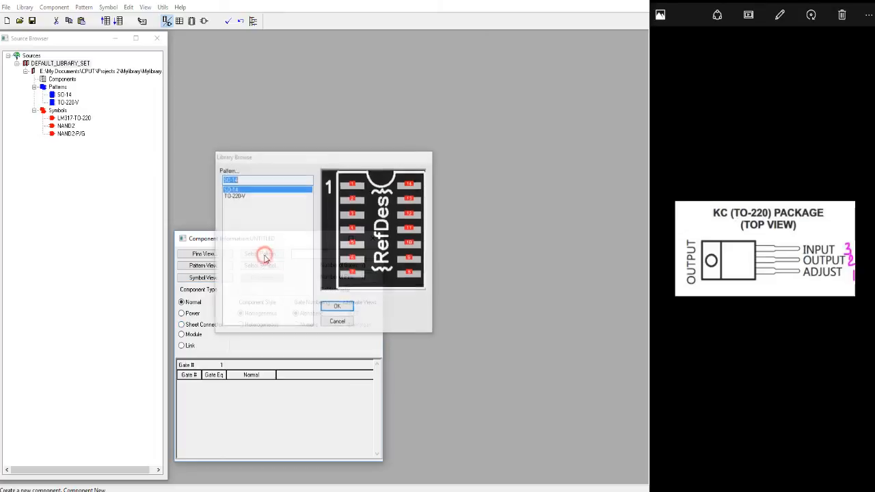
pyautogui.click(241, 196)
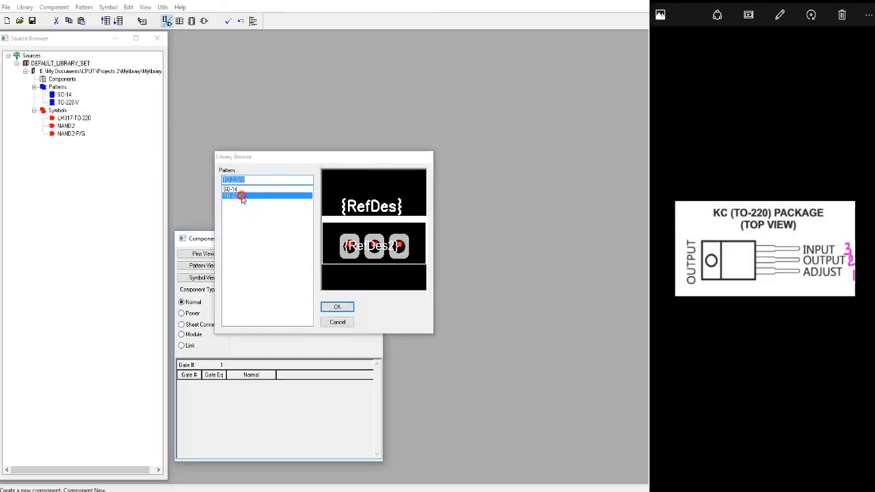
pyautogui.click(336, 307)
pyautogui.click(266, 267)
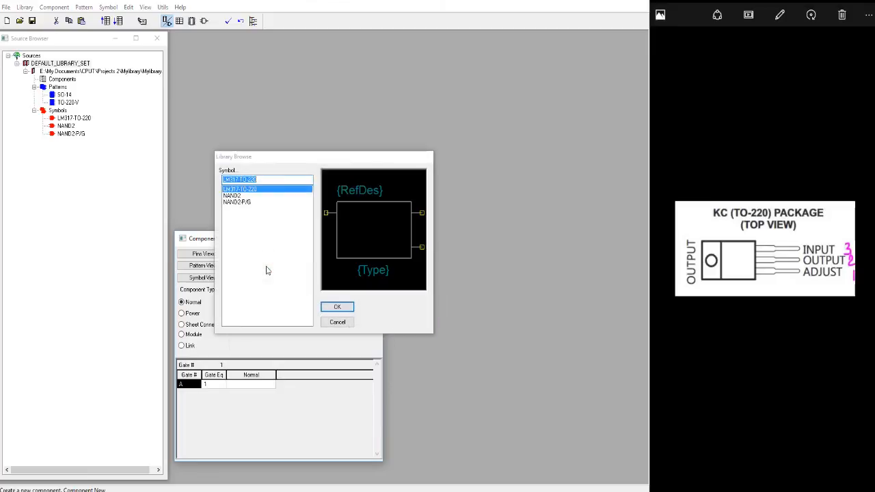
pyautogui.click(251, 191)
pyautogui.doubleClick(250, 190)
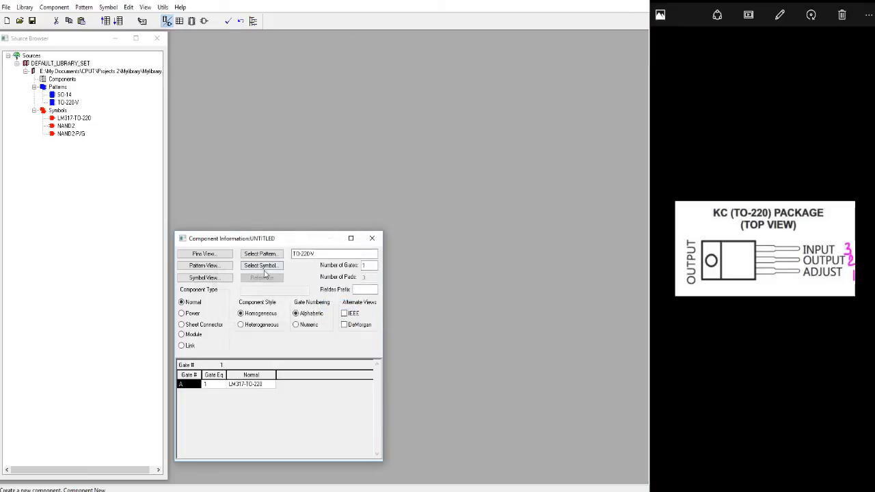
# Display the component's pins, pattern and symbol views, and widen the symbol view slightly.
pyautogui.click(205, 253)
pyautogui.click(206, 265)
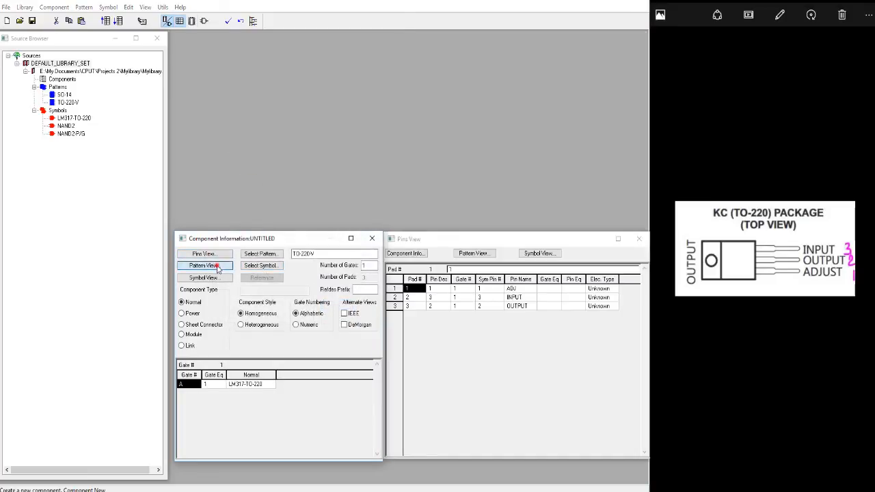
pyautogui.click(205, 278)
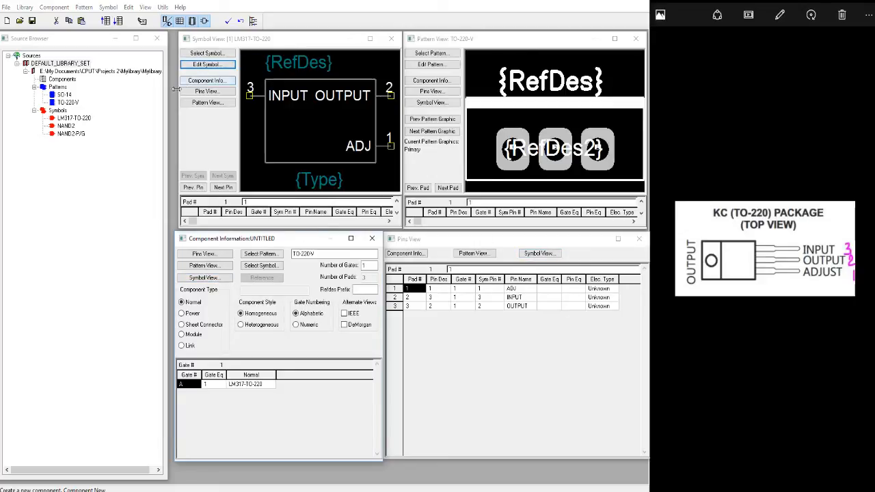
pyautogui.moveTo(176, 92); pyautogui.dragTo(169, 93)
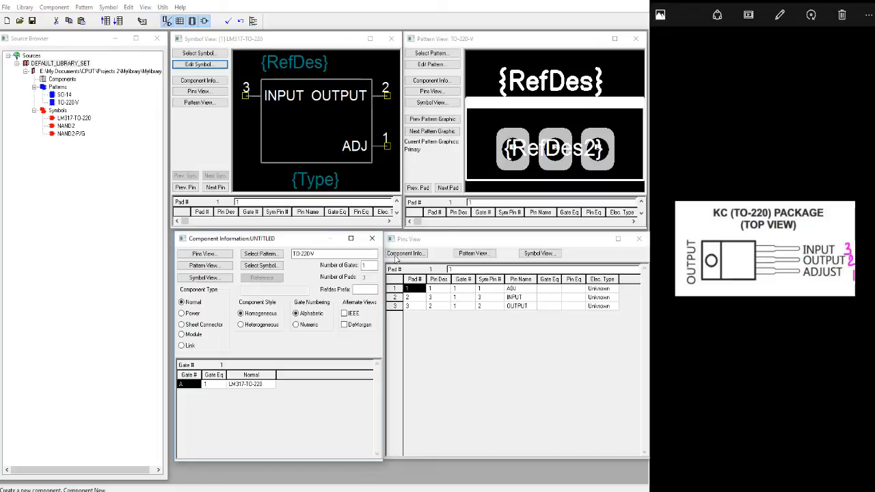
# Check which symbol pin and pattern pad each row of the pins table refers to, including the pad numbers.
pyautogui.click(393, 289)
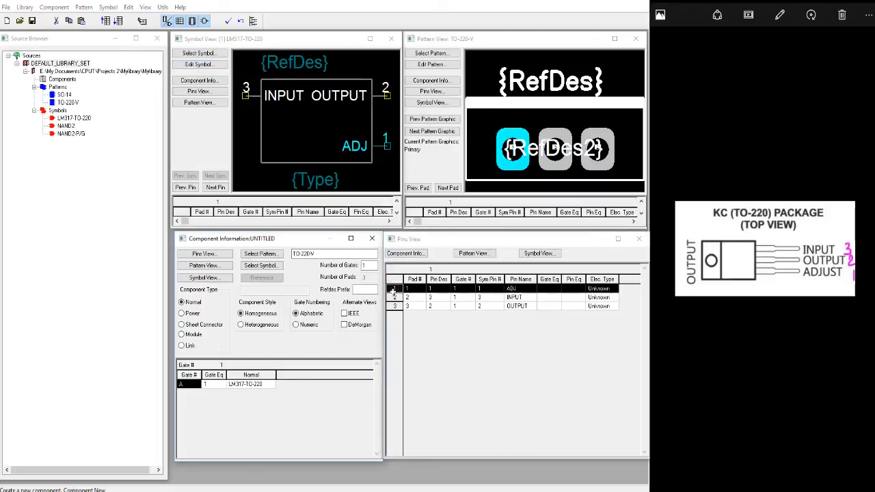
pyautogui.click(395, 297)
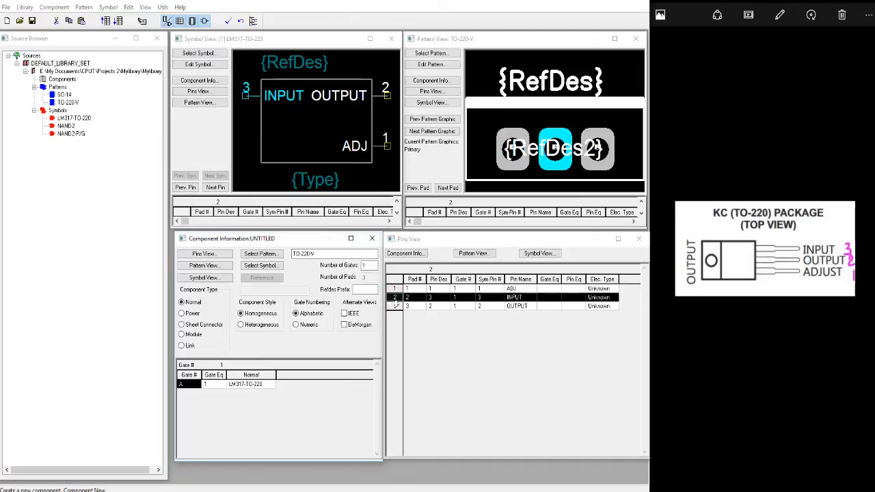
pyautogui.click(395, 307)
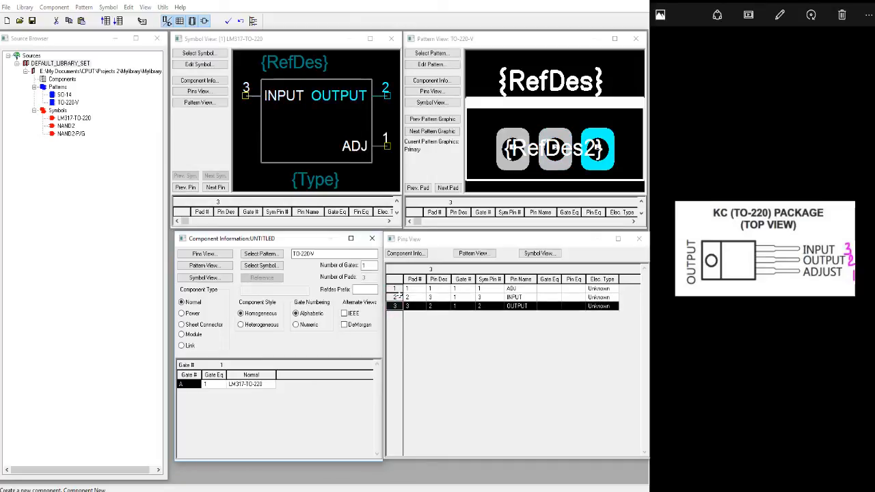
pyautogui.click(397, 290)
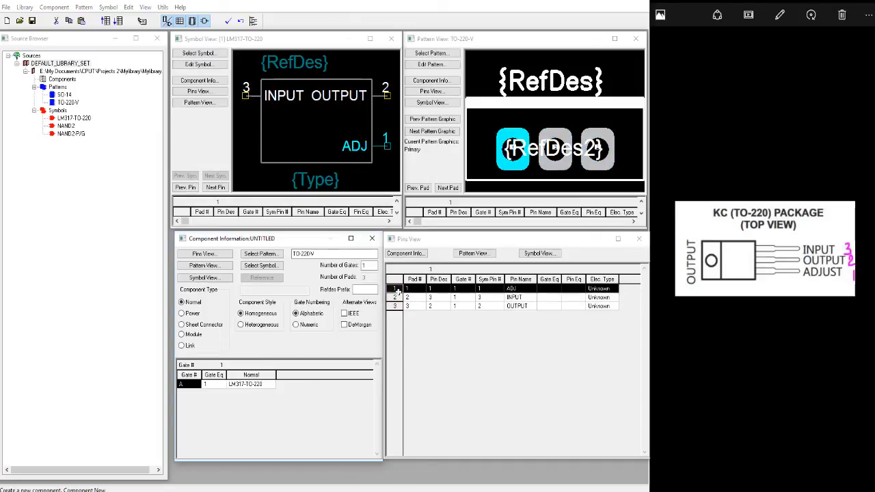
pyautogui.click(397, 298)
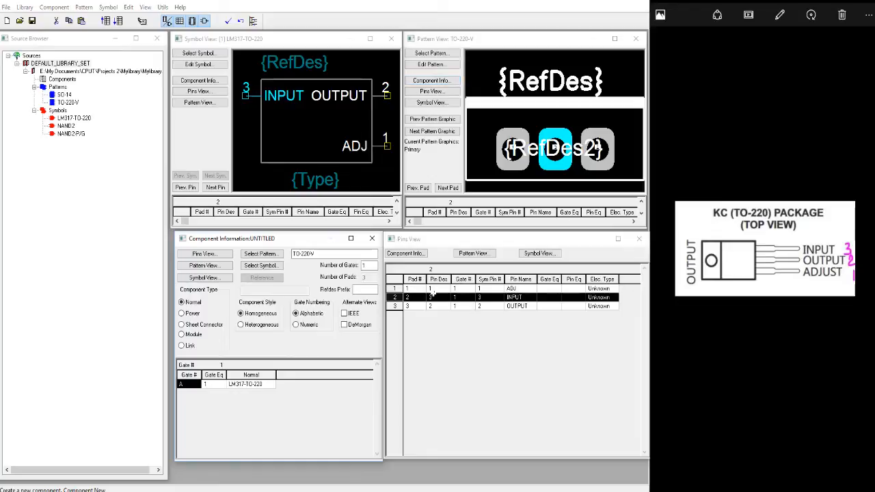
pyautogui.click(414, 288)
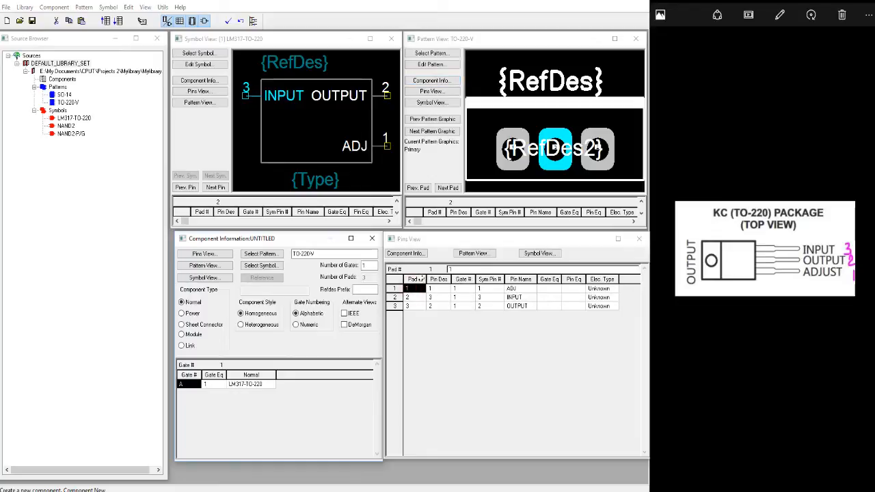
pyautogui.click(416, 279)
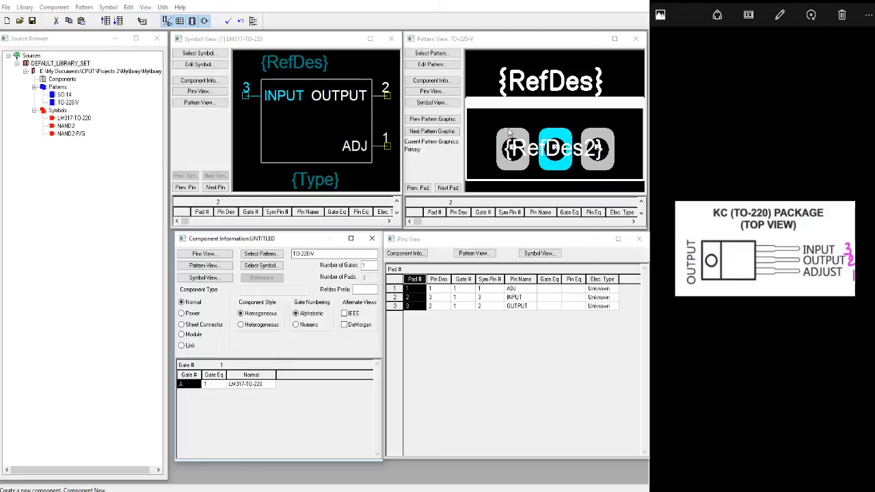
# Clear all pin designators from the pins table.
pyautogui.click(441, 289)
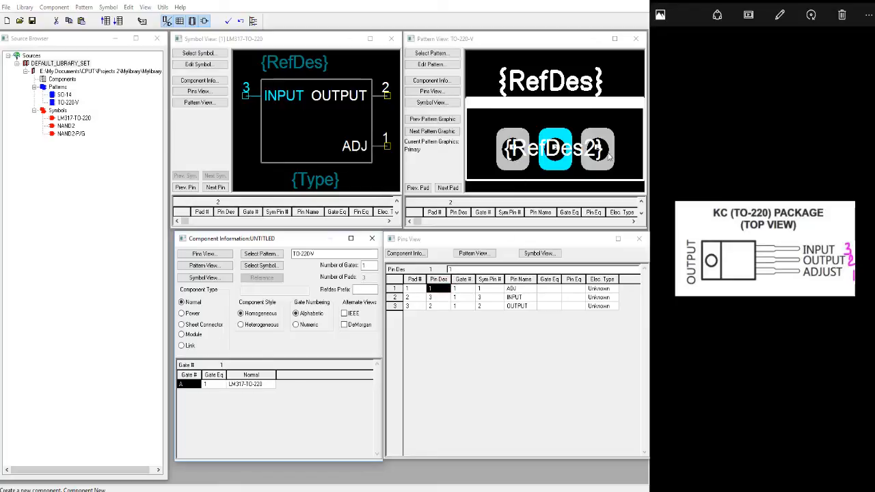
pyautogui.click(438, 280)
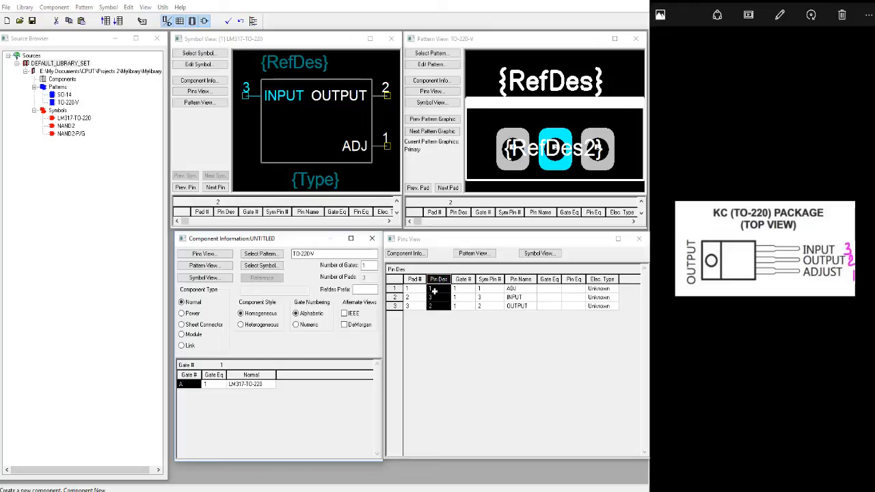
pyautogui.press('Delete')
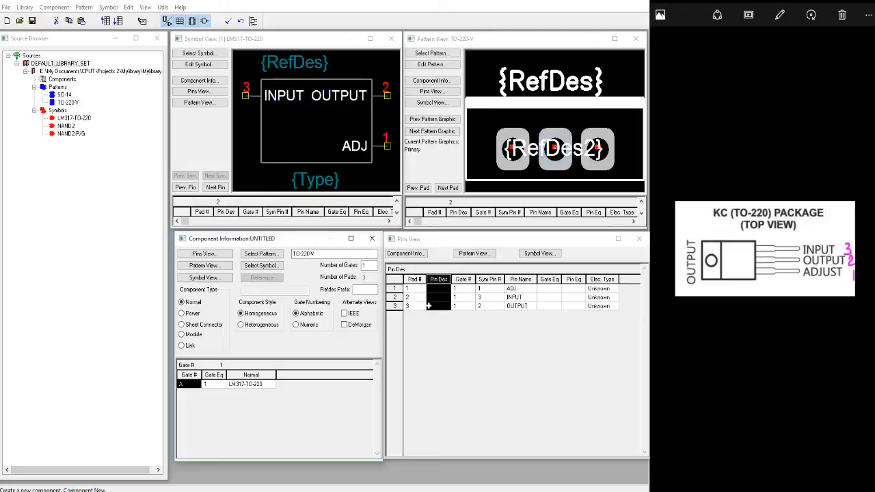
# Compare each row's symbol pin number and pin name with the symbol and the KC (TO-220) package drawing.
pyautogui.click(418, 289)
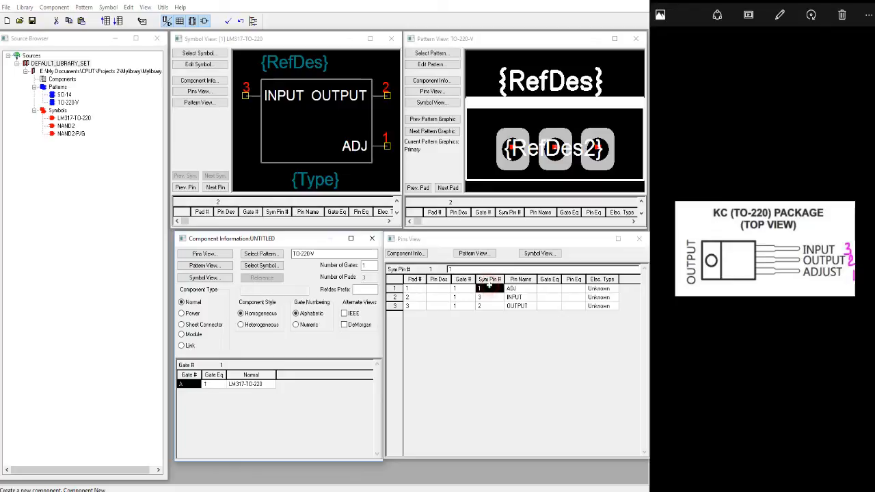
pyautogui.click(490, 280)
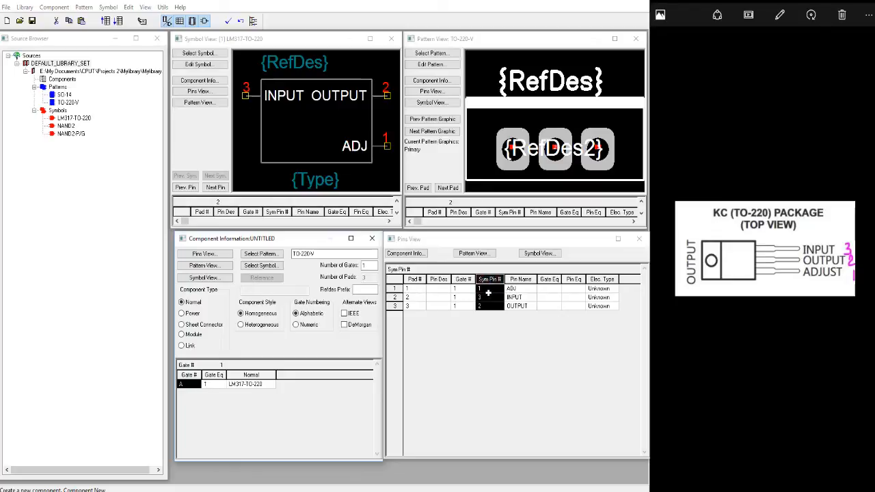
pyautogui.click(488, 299)
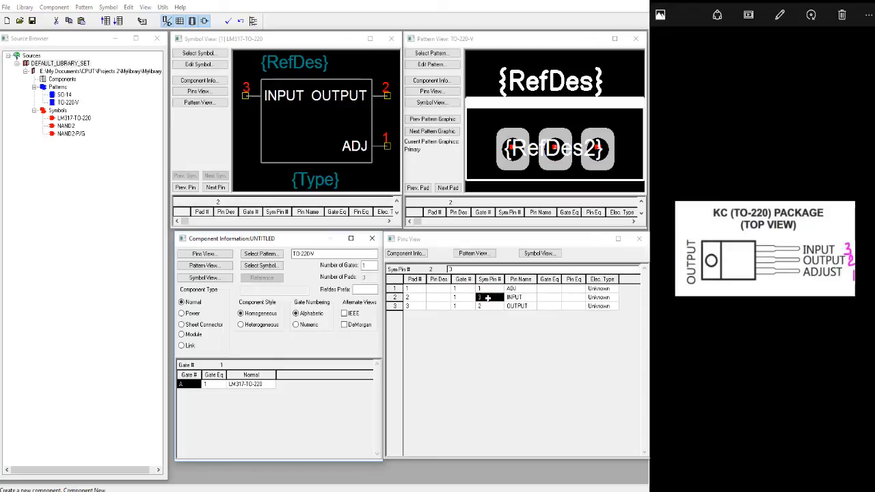
pyautogui.click(524, 297)
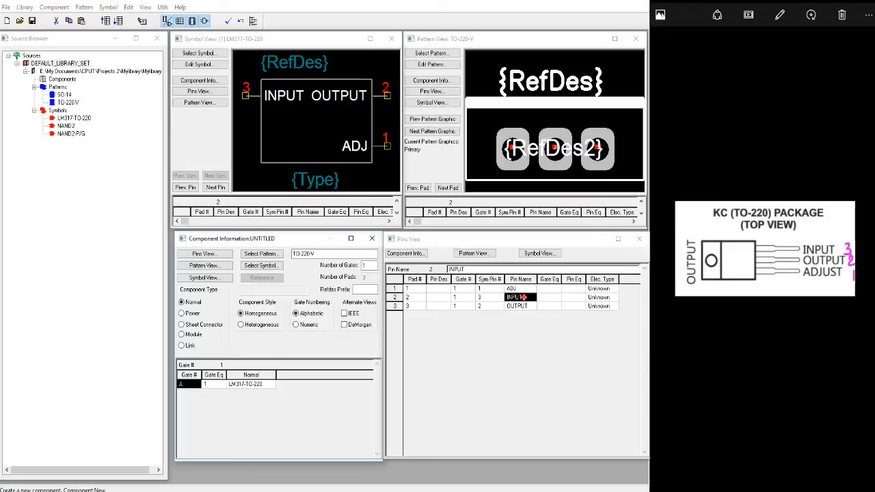
pyautogui.click(482, 306)
pyautogui.click(524, 307)
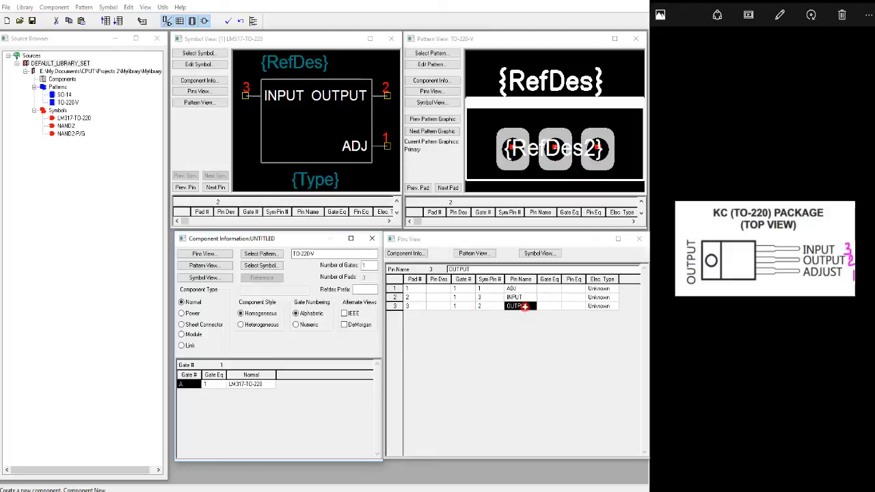
pyautogui.click(493, 289)
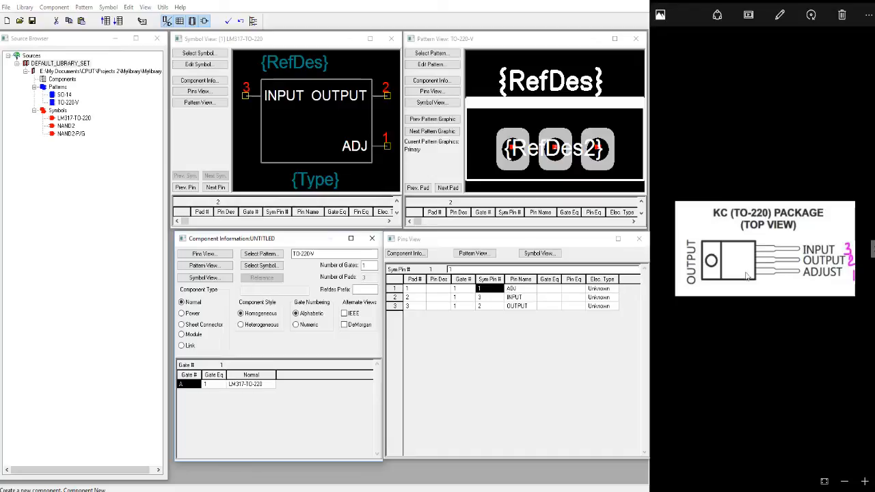
pyautogui.click(491, 297)
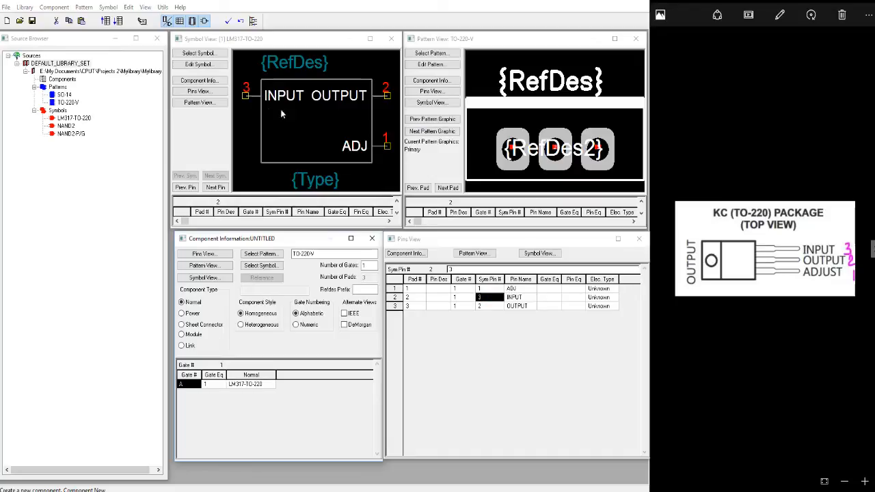
pyautogui.click(482, 307)
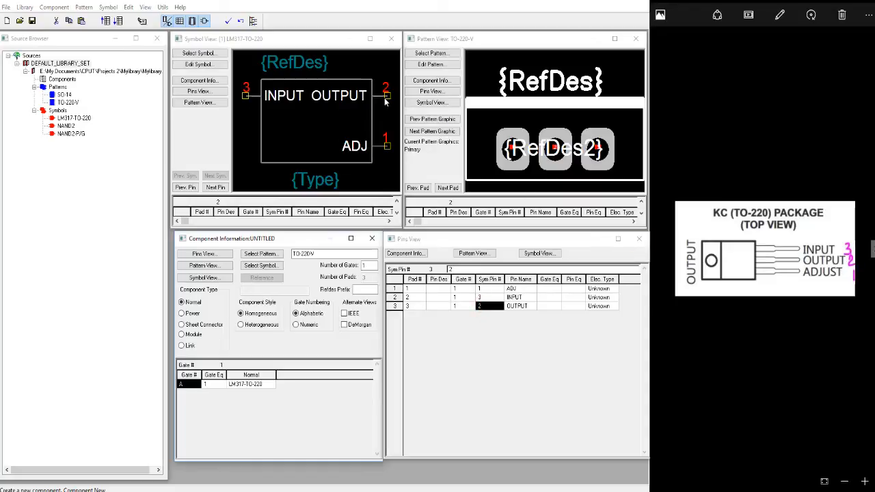
# Match the table rows to their pads and symbol pins, and set the ADJ pin's designator to 1.
pyautogui.click(435, 289)
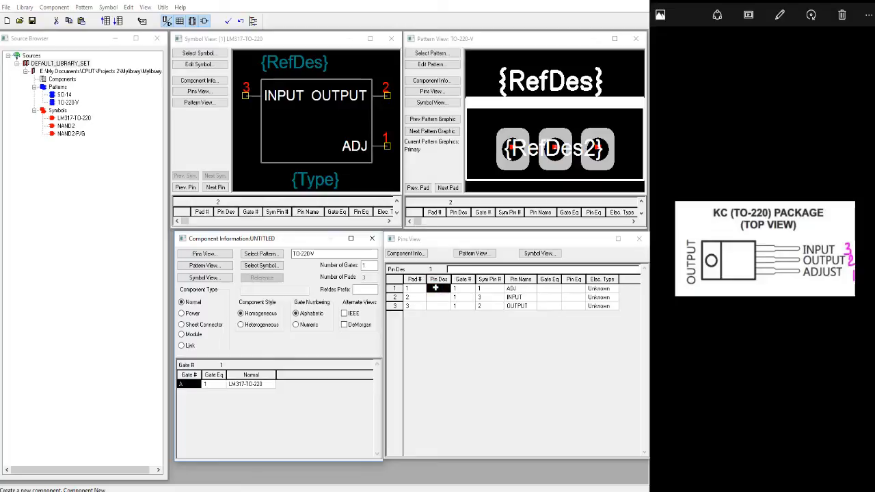
pyautogui.click(395, 288)
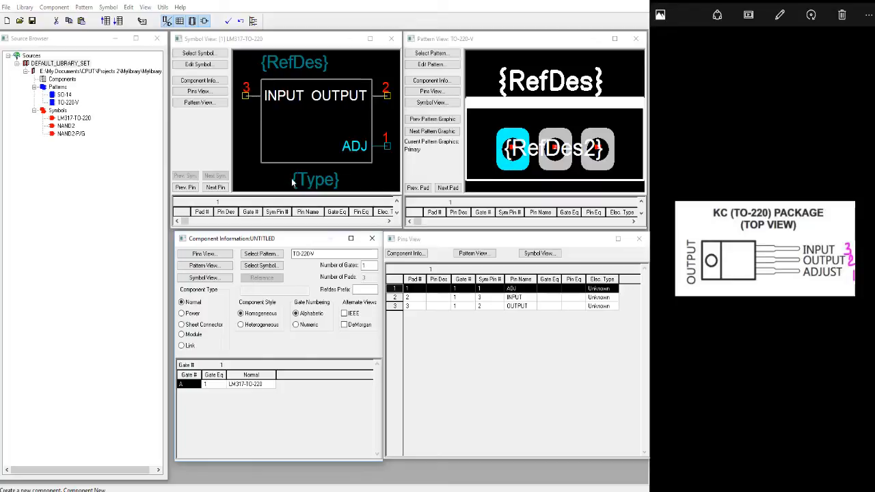
pyautogui.click(395, 298)
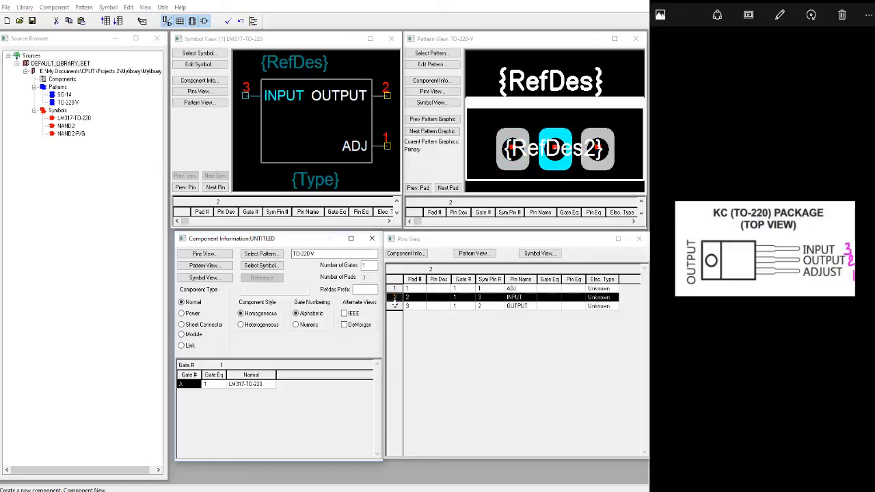
pyautogui.click(394, 305)
pyautogui.click(394, 297)
pyautogui.click(394, 289)
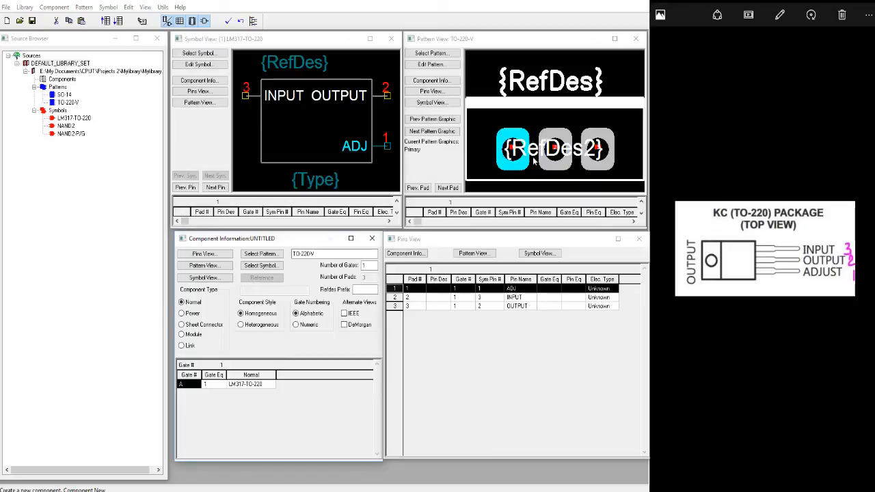
pyautogui.click(444, 288)
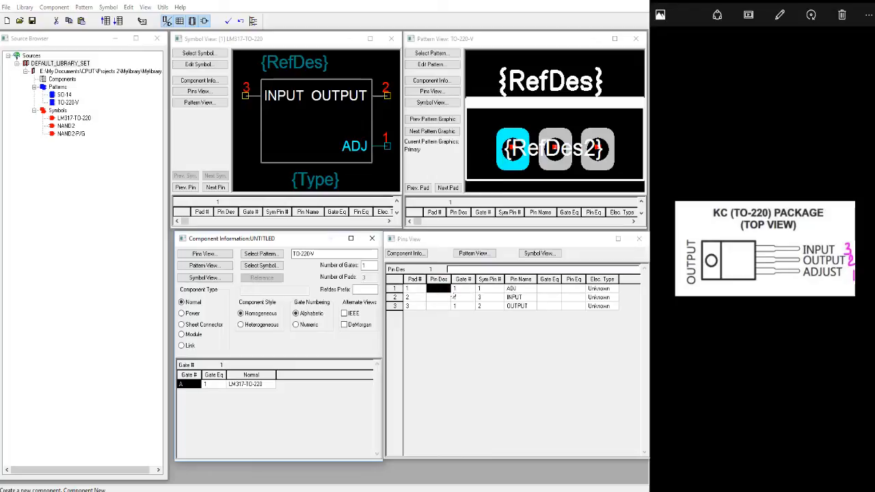
pyautogui.click(452, 296)
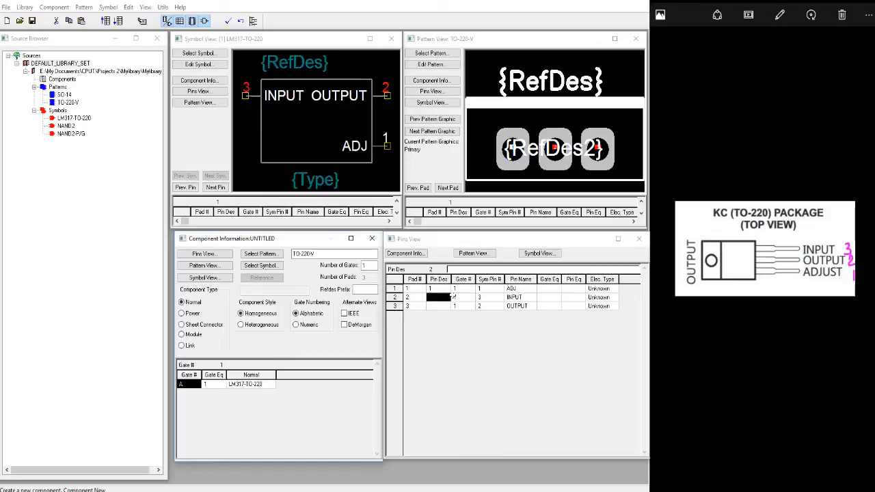
# Correct the symbol pin numbers in the pins table, assigning symbol pin 2 to pad 2 and symbol pin 3 to pad 3.
pyautogui.click(395, 297)
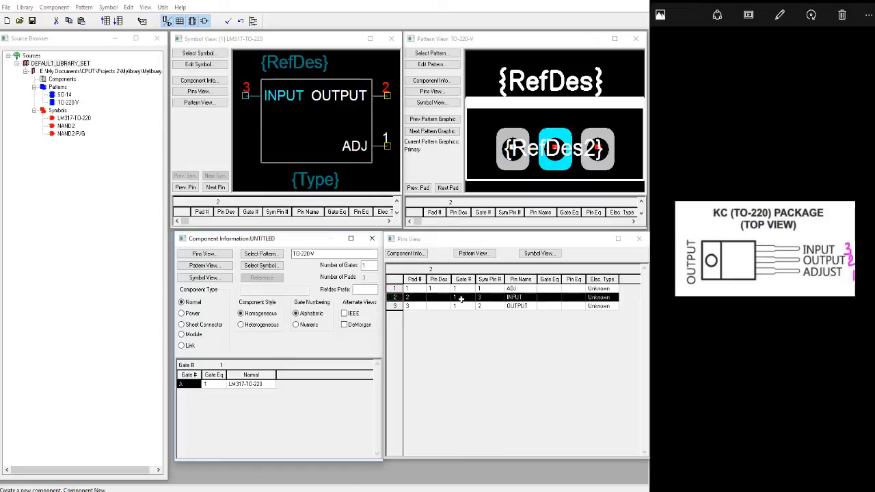
pyautogui.click(394, 306)
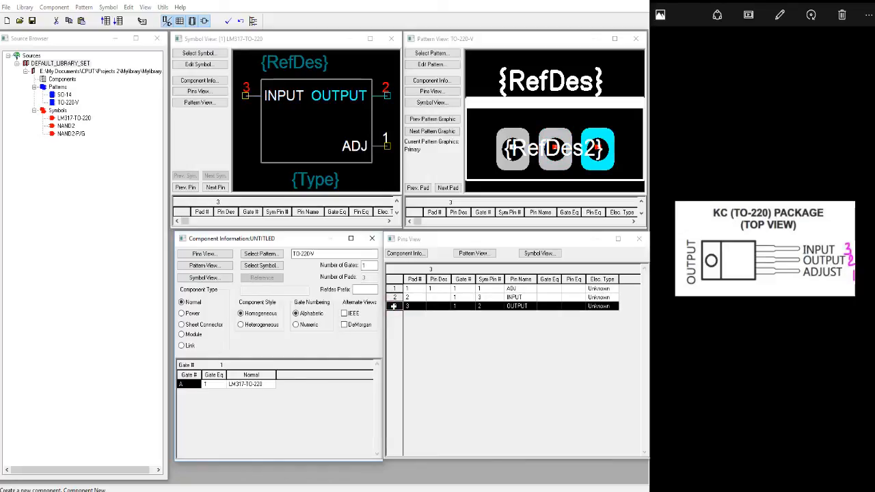
pyautogui.click(394, 297)
pyautogui.click(394, 306)
pyautogui.click(394, 298)
pyautogui.click(394, 306)
pyautogui.click(487, 297)
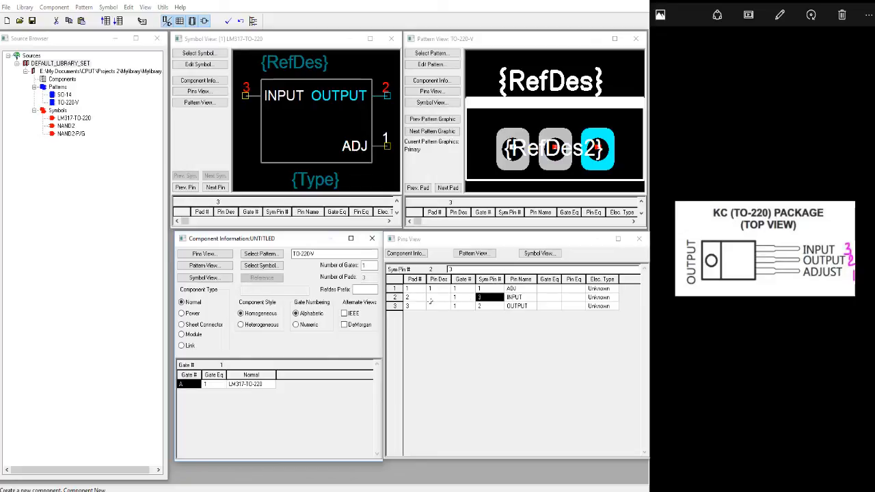
pyautogui.write('2')
pyautogui.press('Return')
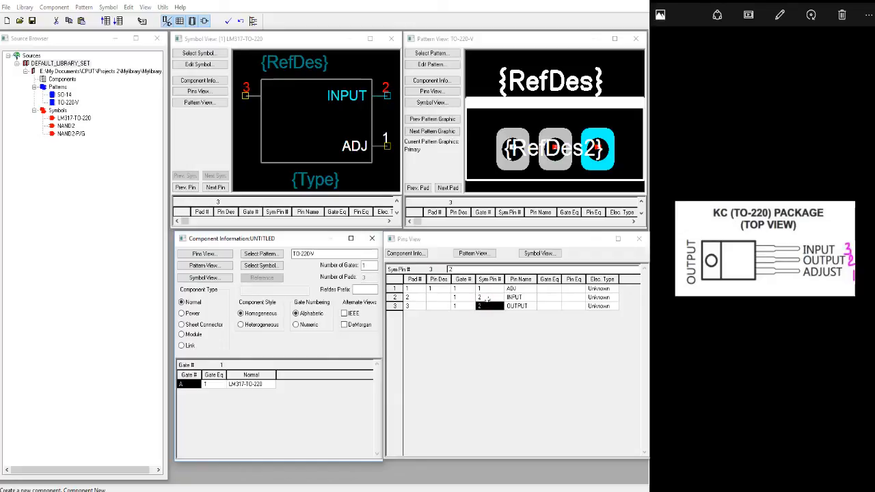
pyautogui.write('3')
# Rename the pin on pad 2 as OUTPUT and the pin on pad 3 as INPUT.
pyautogui.click(524, 298)
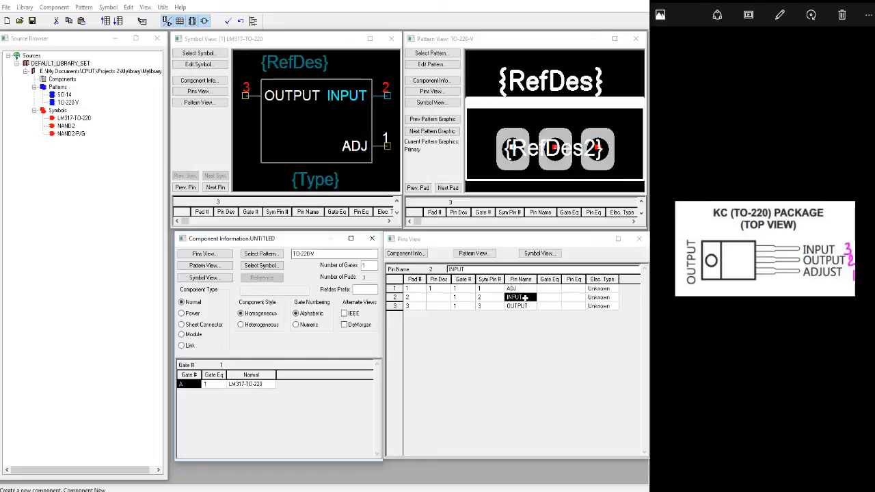
pyautogui.write('OUTPUT')
pyautogui.click(524, 307)
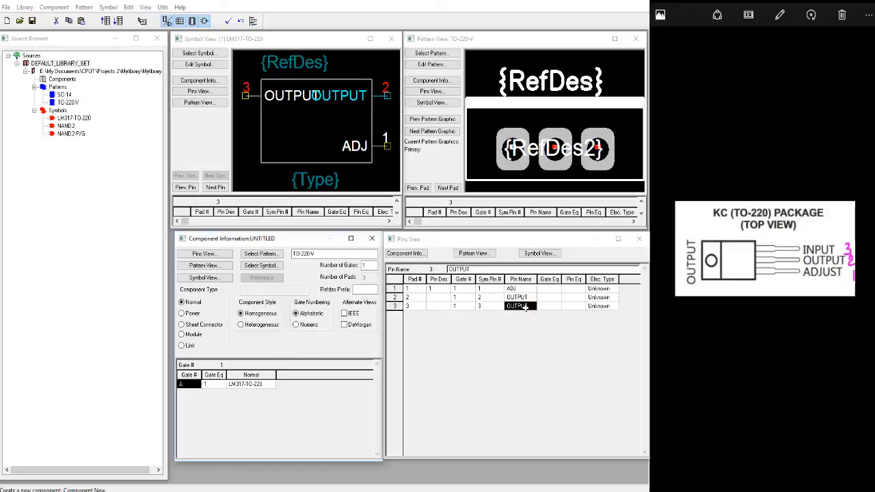
pyautogui.write('INPUT')
pyautogui.press('Return')
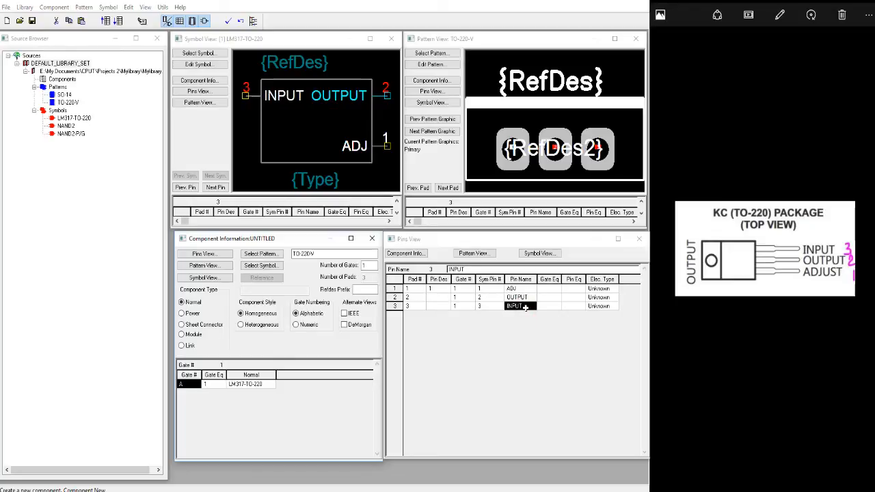
# Set the pin designators of the OUTPUT and INPUT rows to 2 and 3.
pyautogui.click(394, 298)
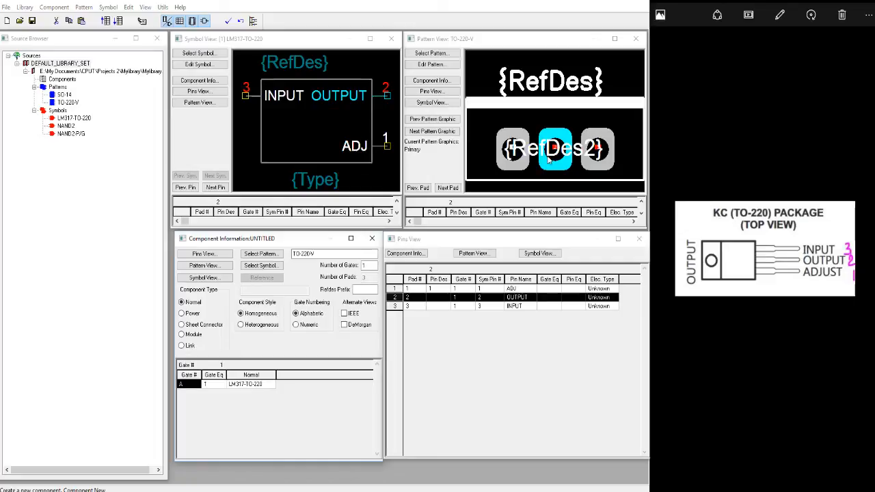
pyautogui.click(440, 298)
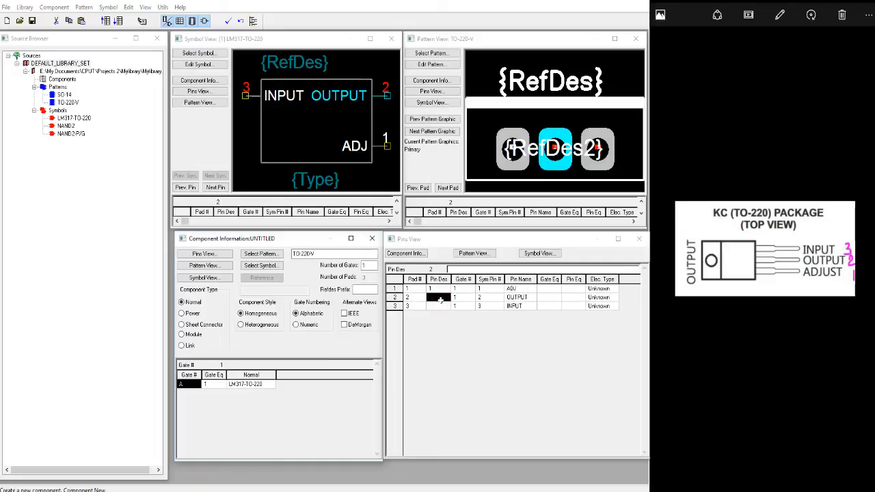
pyautogui.write('2')
pyautogui.press('Return')
pyautogui.click(439, 299)
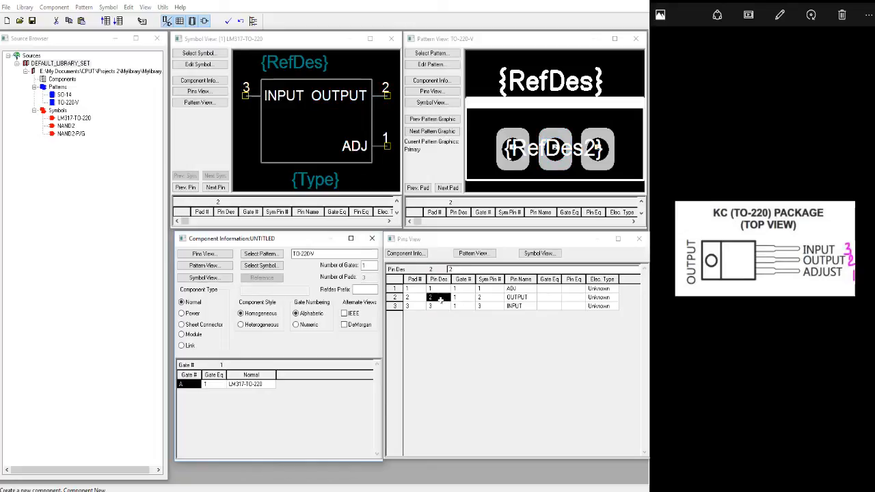
# Verify which symbol pin and pattern pad each of the three completed table rows maps to.
pyautogui.press('Up')
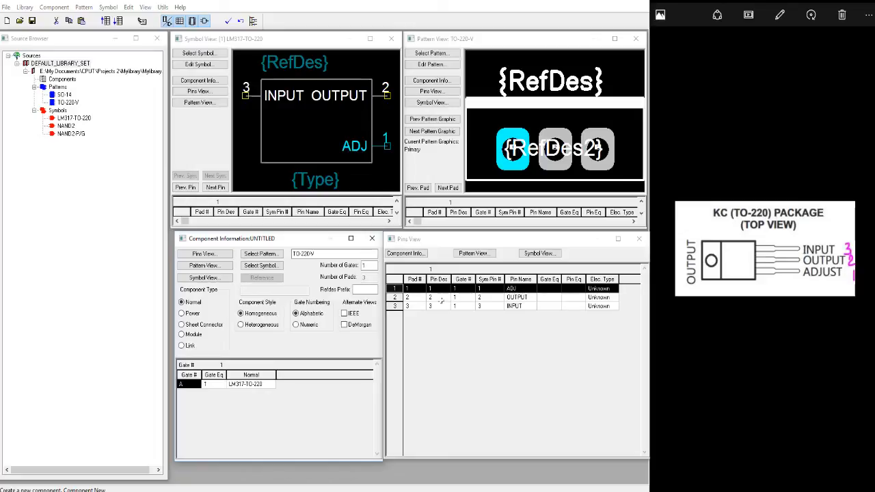
pyautogui.click(441, 300)
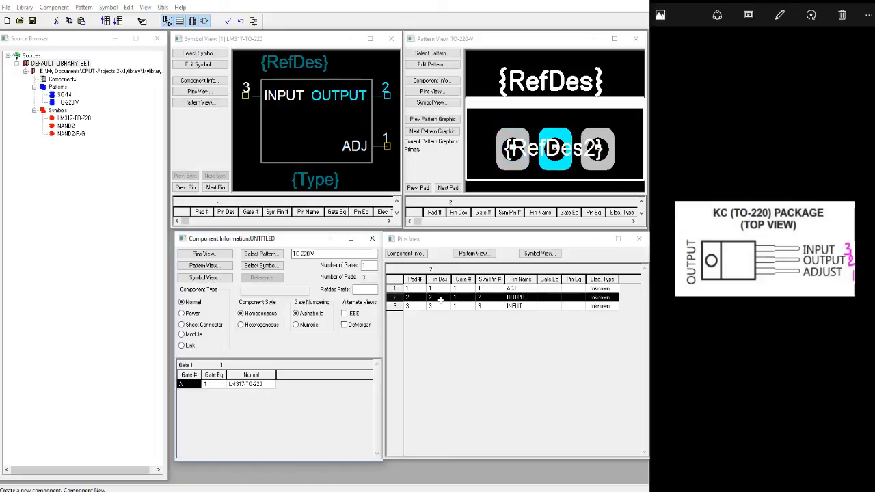
pyautogui.press('Down')
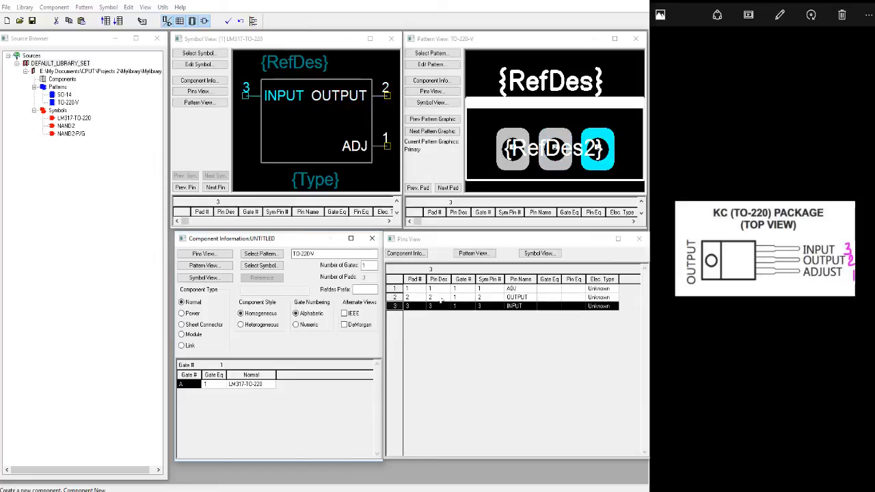
pyautogui.press('Up')
pyautogui.press('Right')
pyautogui.press('Up')
# Set the gate equivalence to 1 for the ADJ, OUTPUT and INPUT pins.
pyautogui.press('Right')
pyautogui.press('Right')
pyautogui.press('Right')
pyautogui.press('Right')
pyautogui.press('Right')
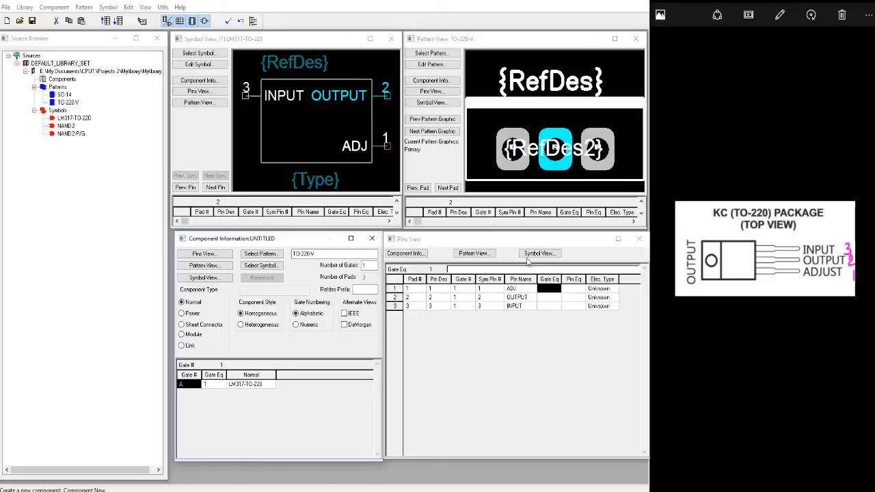
pyautogui.doubleClick(365, 266)
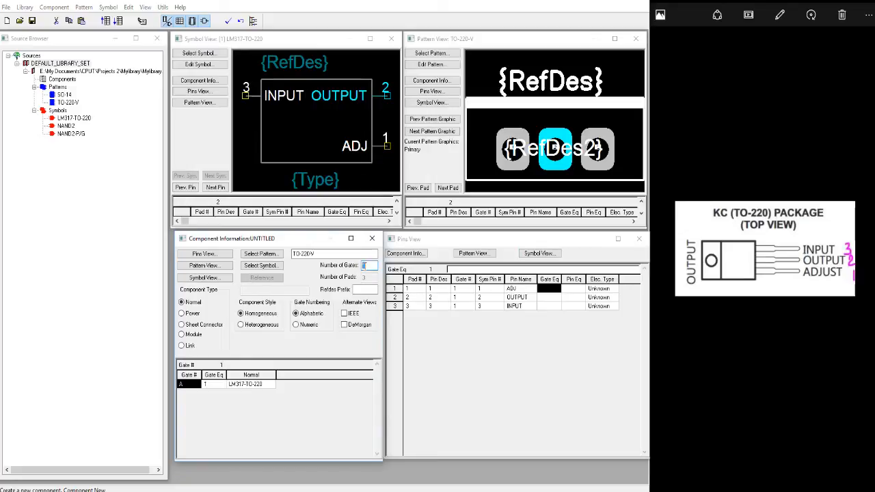
pyautogui.click(552, 289)
pyautogui.click(552, 288)
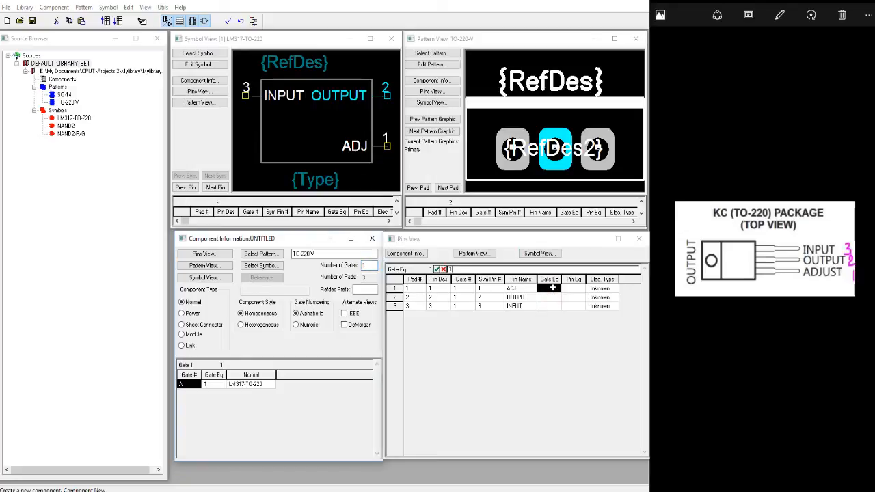
pyautogui.press('Return')
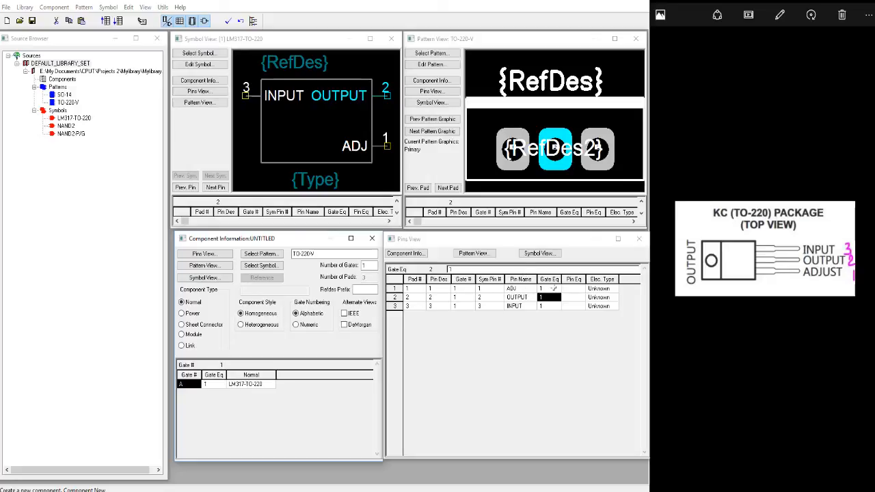
# Set the component's RefDes prefix to U and validate the component data.
pyautogui.click(359, 288)
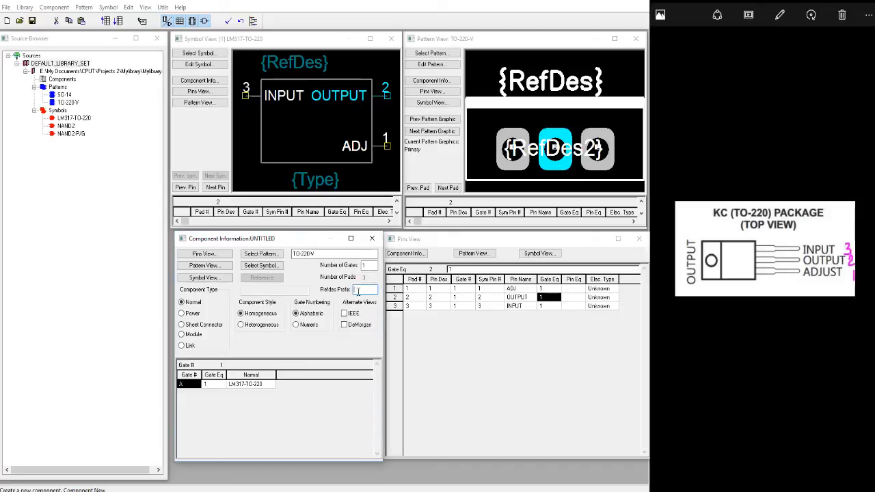
pyautogui.write('U')
pyautogui.click(230, 24)
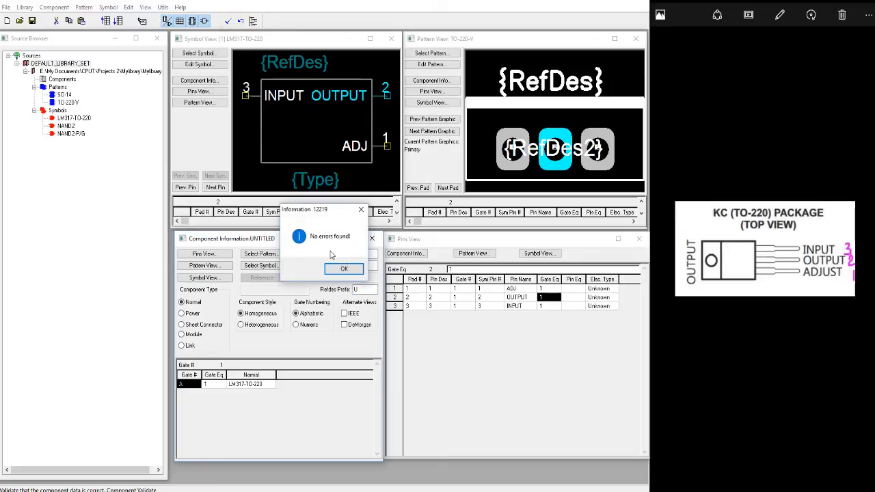
pyautogui.click(341, 270)
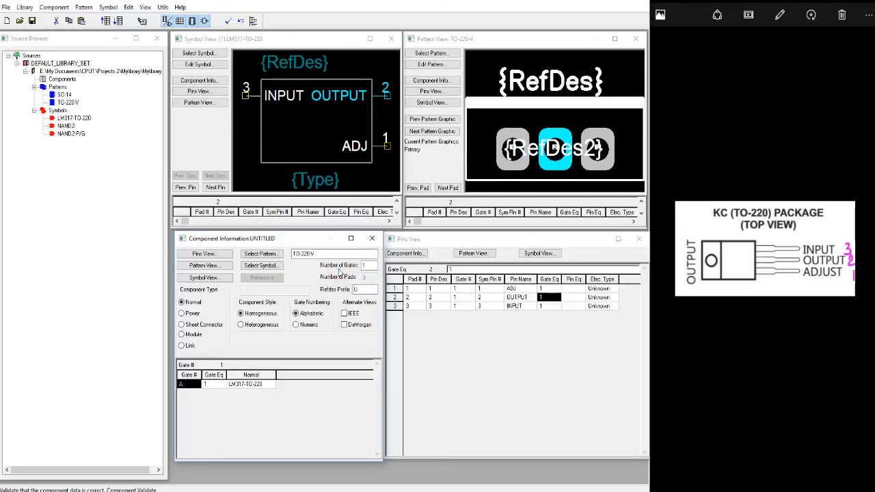
# Save the component to the library under the name LM317_TO-220-V.
pyautogui.click(33, 20)
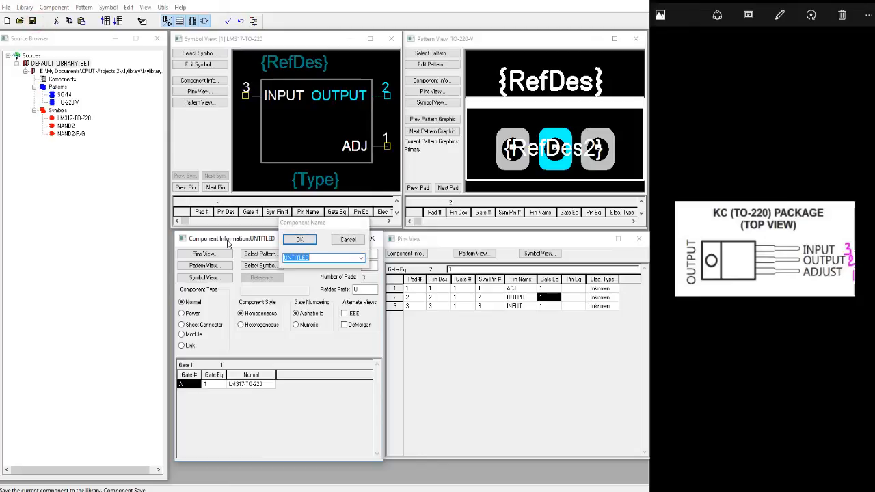
pyautogui.write('LM317_TO-220-V')
pyautogui.click(301, 239)
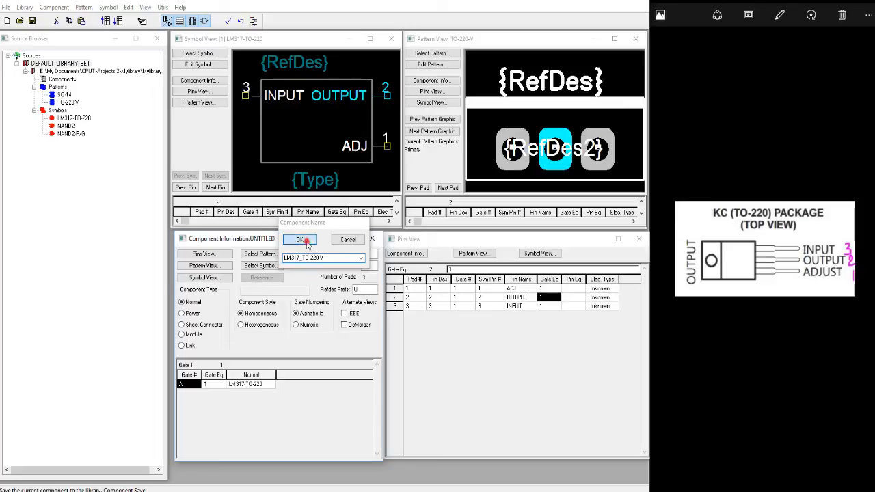
pyautogui.rightClick(79, 64)
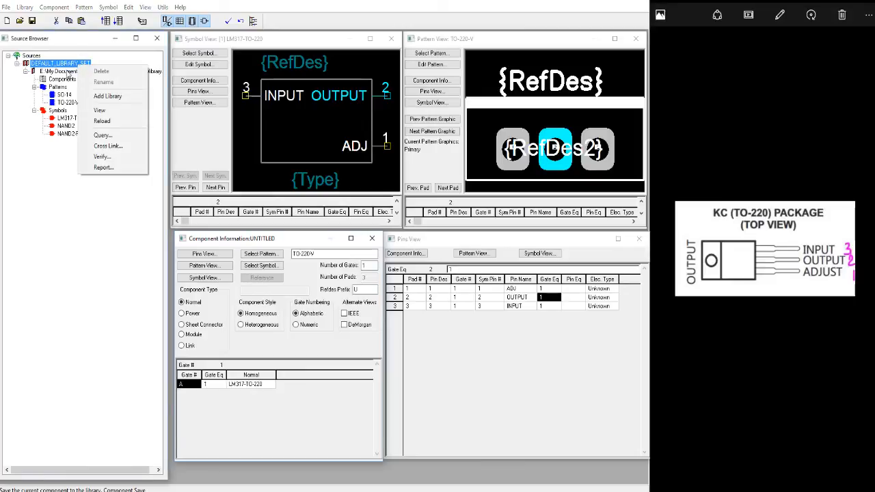
pyautogui.rightClick(71, 72)
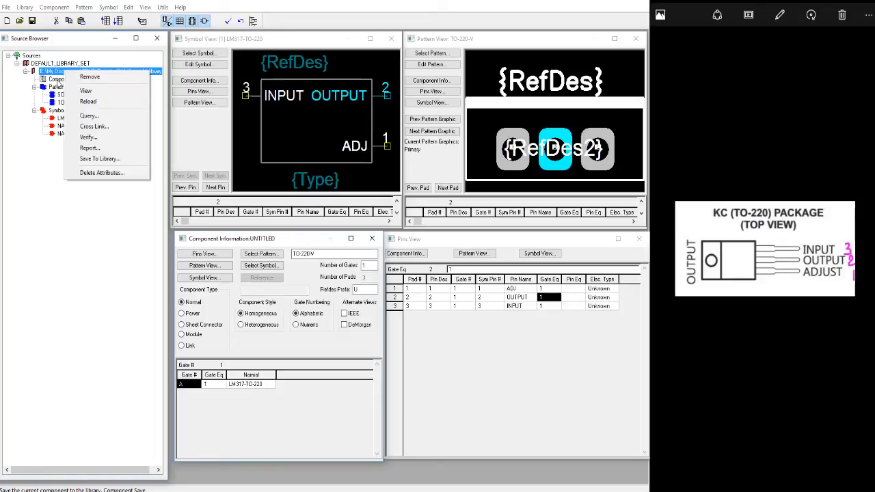
pyautogui.click(56, 80)
pyautogui.rightClick(49, 72)
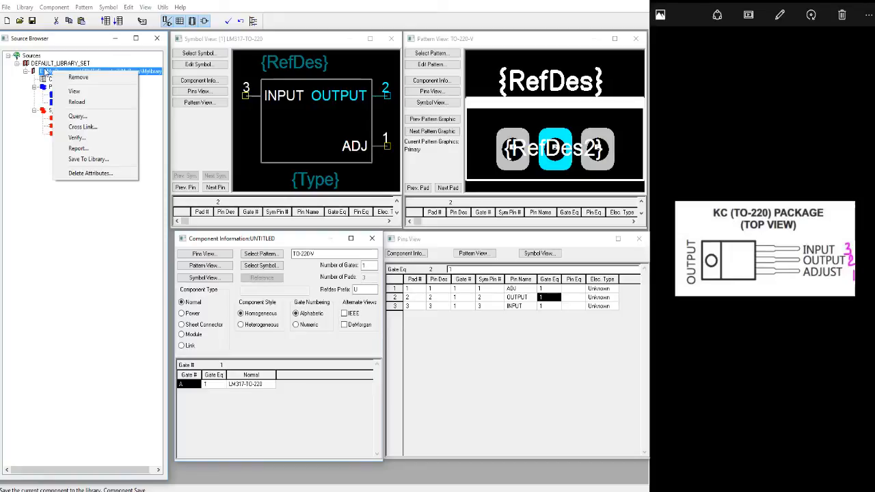
pyautogui.rightClick(44, 65)
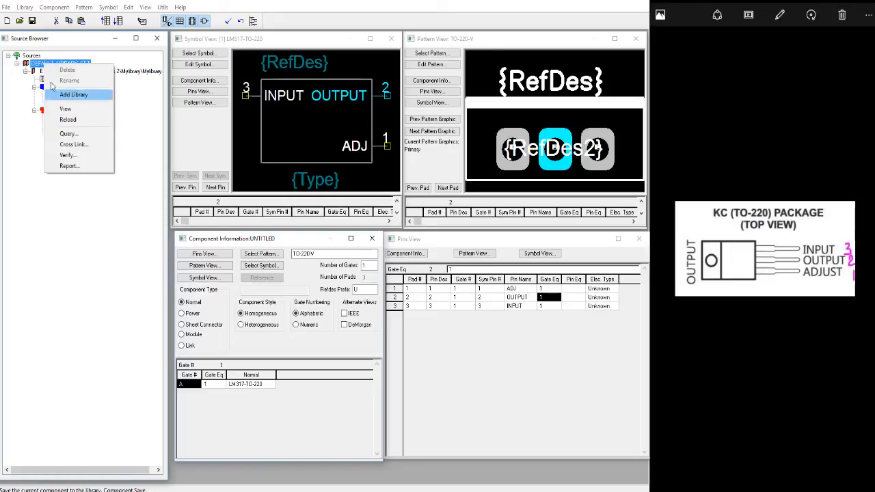
pyautogui.click(38, 66)
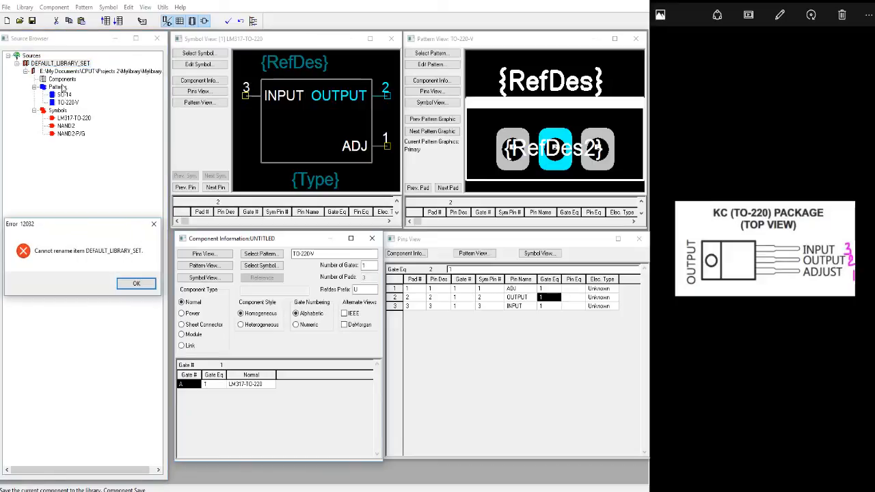
pyautogui.press('Return')
# Reload DEFAULT_LIBRARY_SET and expand the Components group of Mylibrary.
pyautogui.rightClick(55, 63)
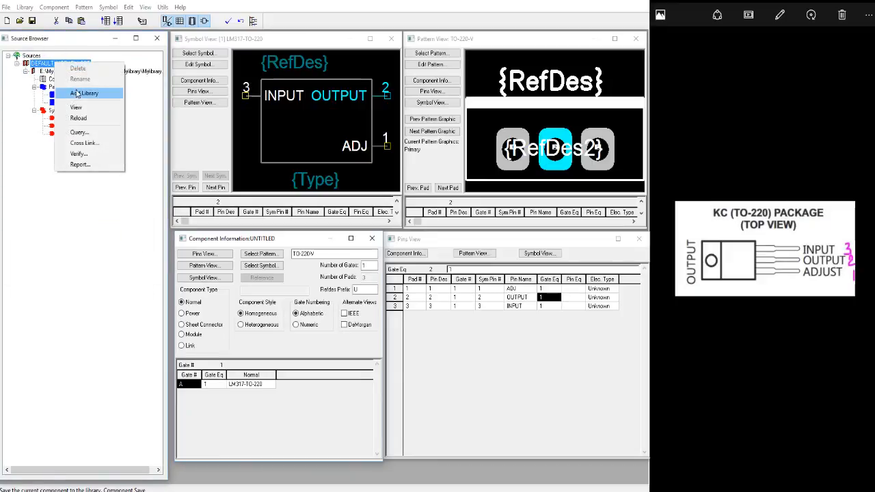
pyautogui.click(81, 118)
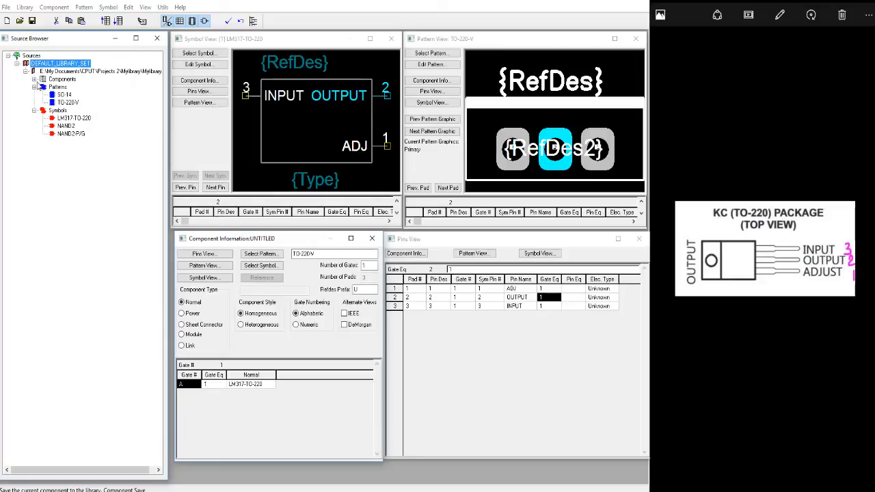
pyautogui.click(34, 80)
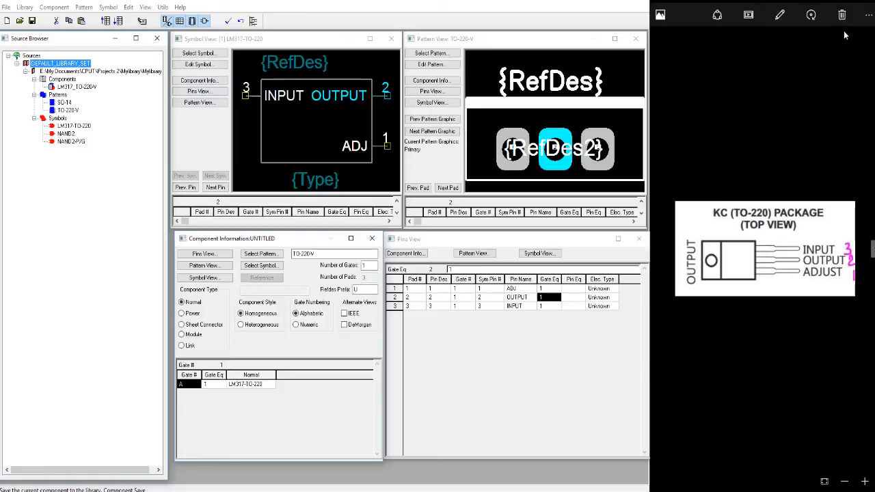
# Close the LM317 reference picture and arrange NAND.JPG in Photos beside the library window as a narrow pane.
pyautogui.click(861, 7)
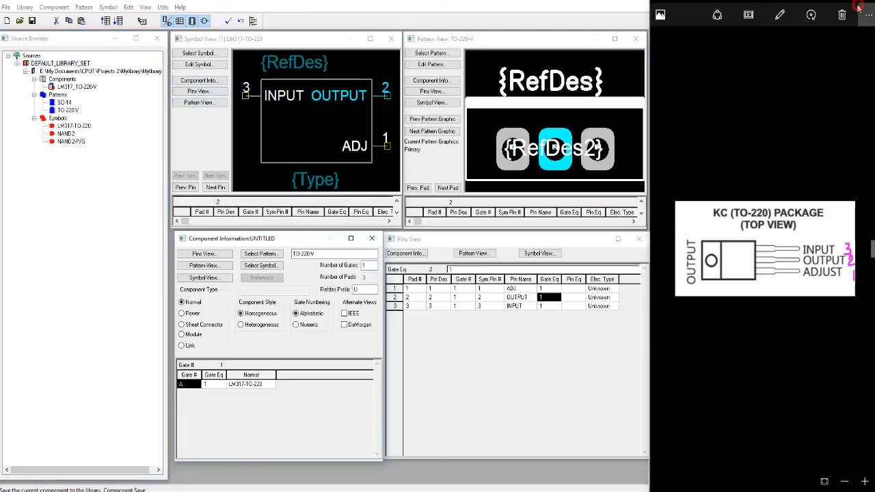
pyautogui.moveTo(347, 489)
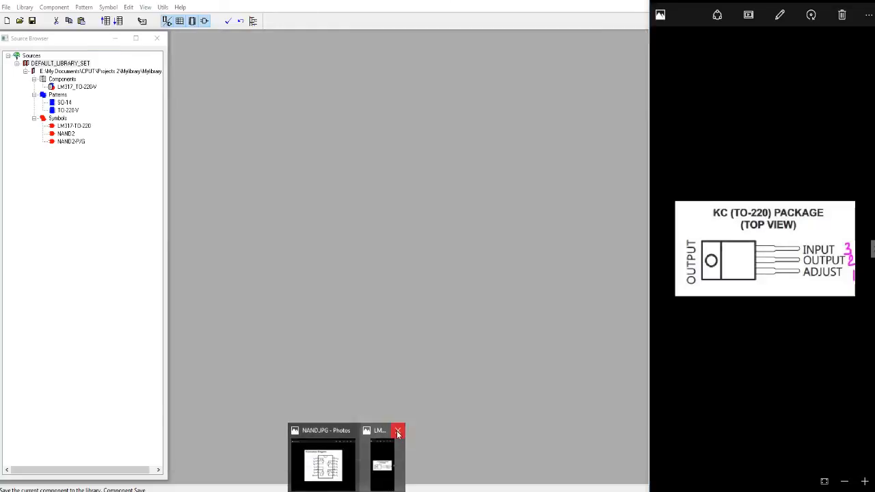
pyautogui.click(398, 433)
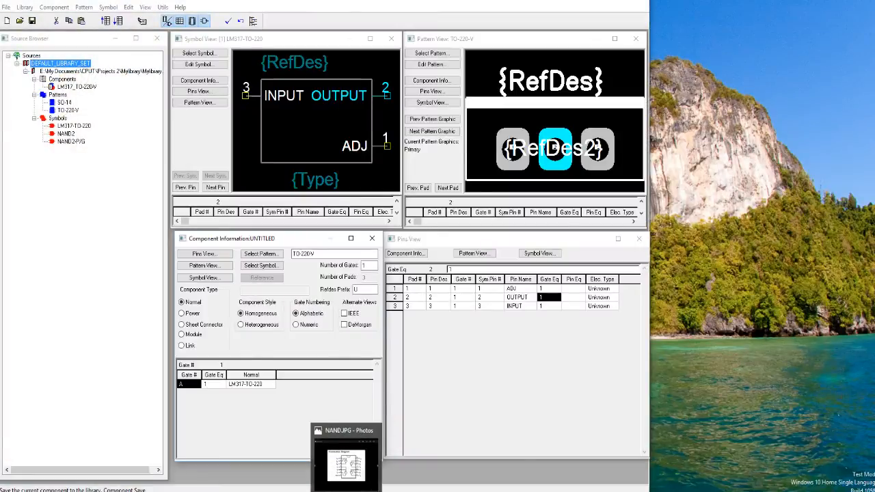
pyautogui.click(347, 465)
pyautogui.moveTo(289, 106); pyautogui.dragTo(874, 27)
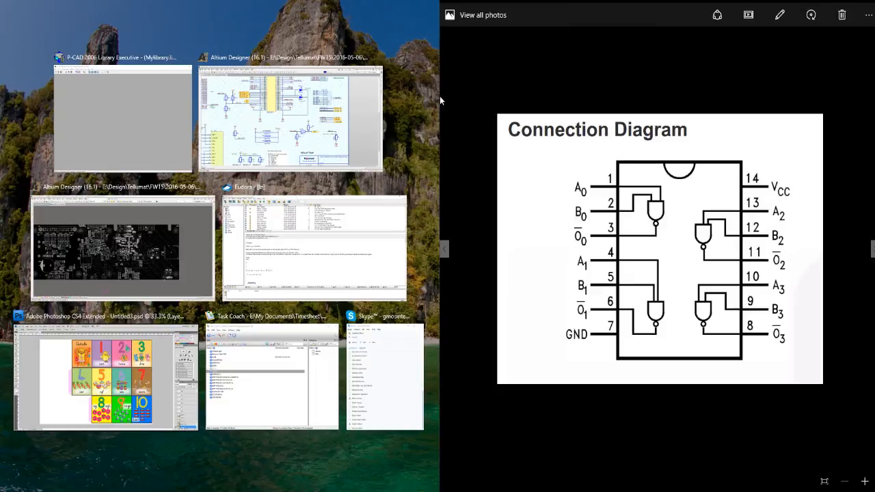
pyautogui.moveTo(440, 94); pyautogui.dragTo(649, 85)
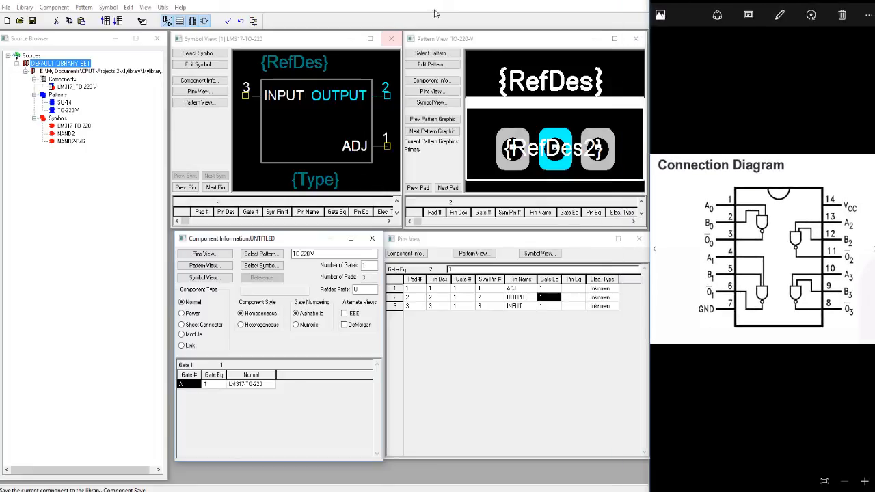
# Close the symbol, pattern, pins and component information views of the saved LM317 component.
pyautogui.click(391, 38)
pyautogui.click(636, 38)
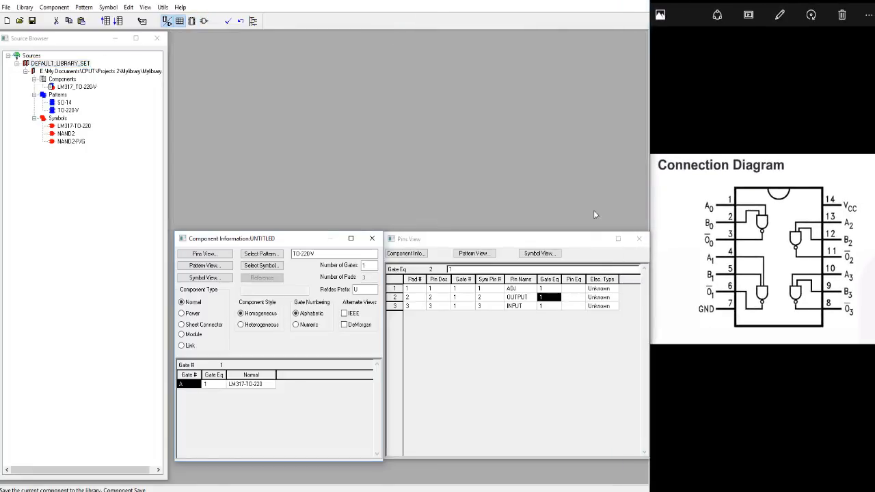
pyautogui.click(637, 241)
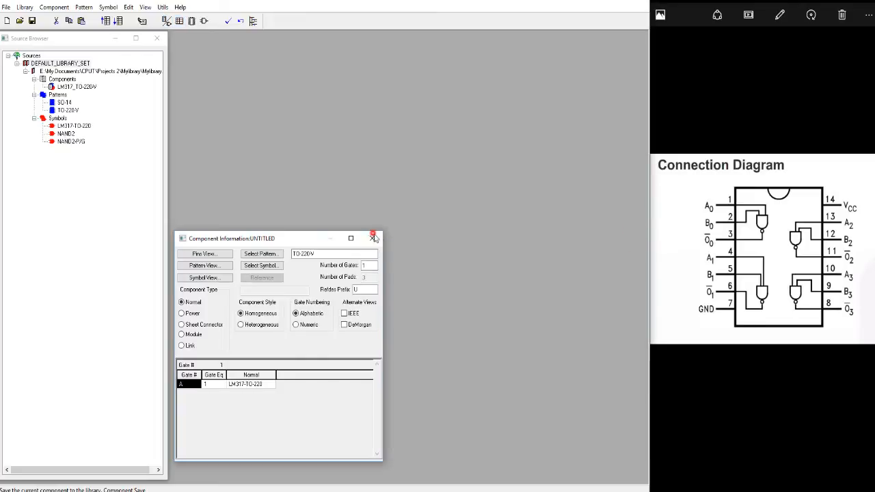
pyautogui.click(373, 238)
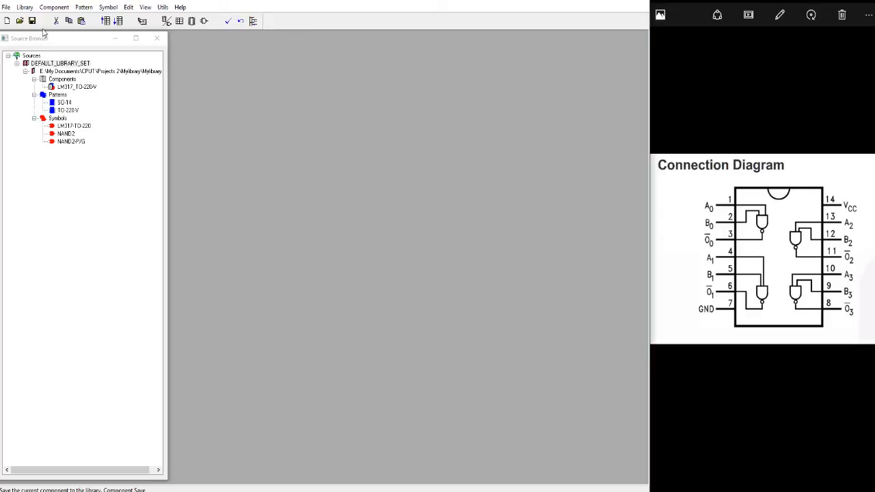
# Create a new component in Mylibrary.lib and assign the SO-14 pattern to it.
pyautogui.click(54, 8)
pyautogui.click(58, 18)
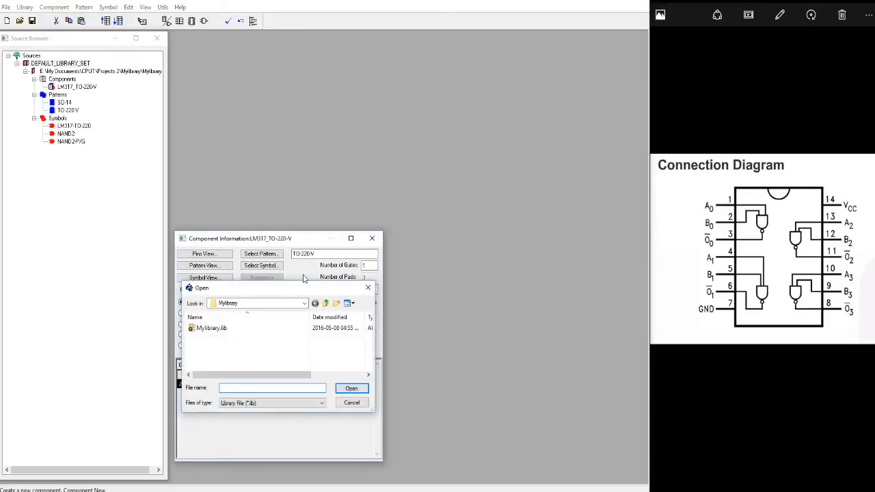
pyautogui.doubleClick(212, 328)
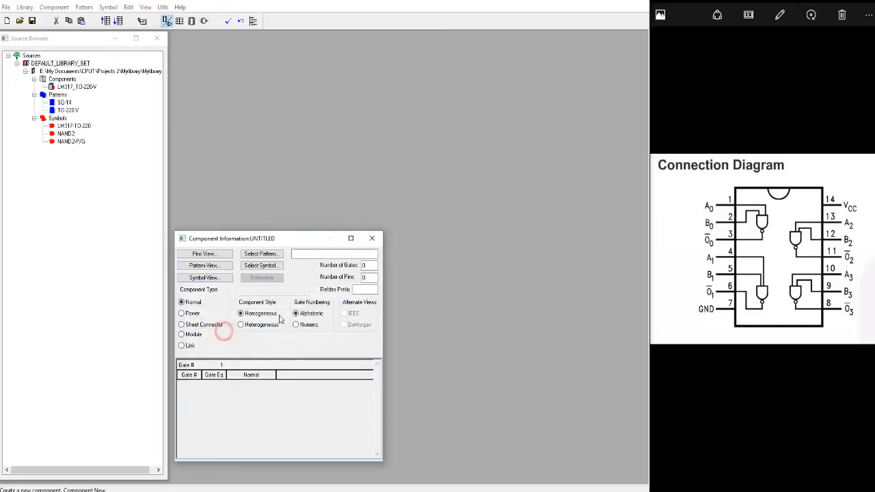
pyautogui.click(260, 254)
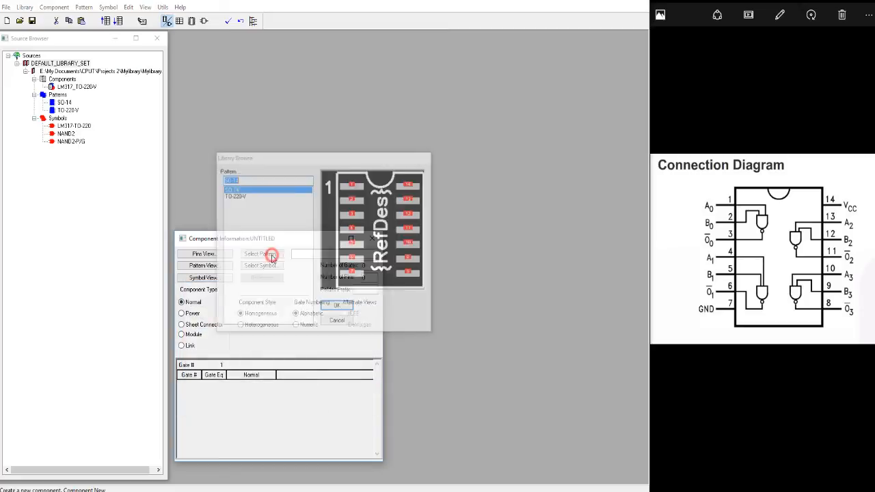
pyautogui.doubleClick(239, 190)
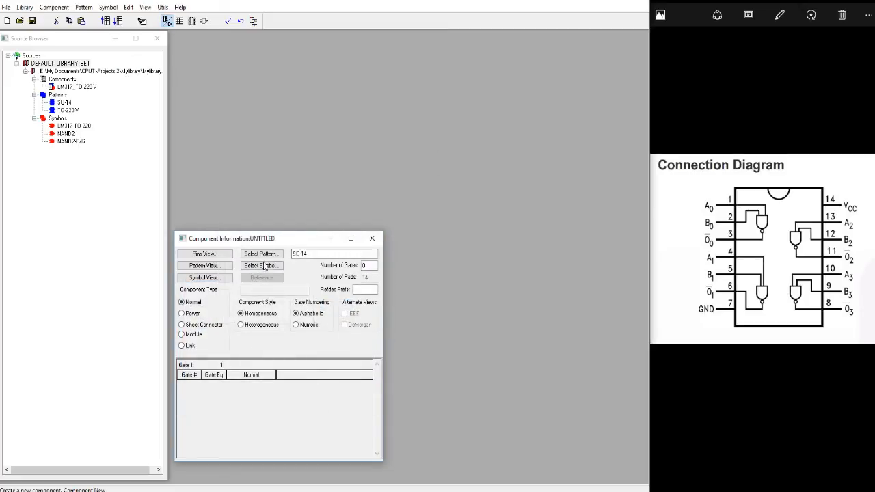
# Set the component to 4 gates with RefDes prefix U and the Heterogeneous component style.
pyautogui.click(368, 267)
pyautogui.doubleClick(369, 265)
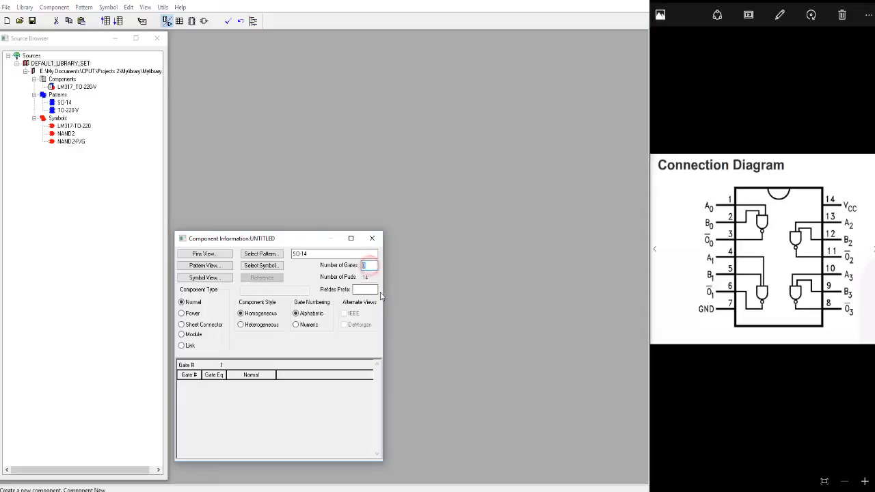
pyautogui.write('4')
pyautogui.click(365, 290)
pyautogui.write('U')
pyautogui.click(368, 265)
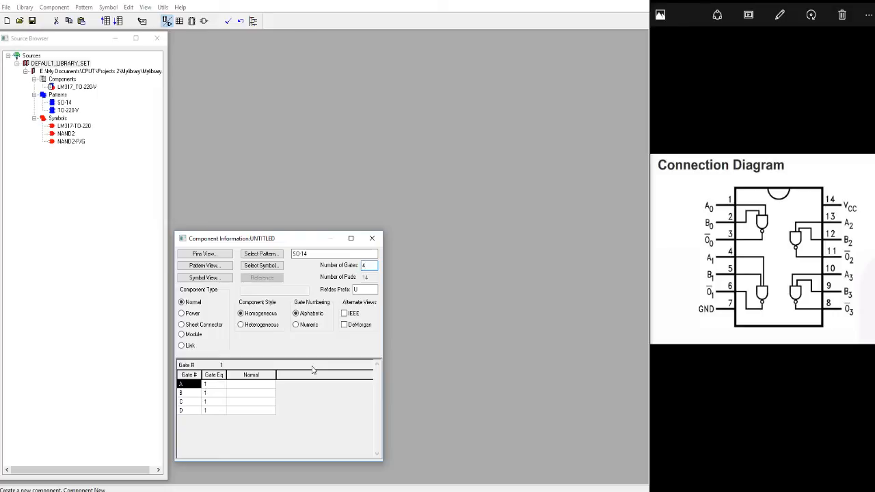
pyautogui.click(241, 325)
# Assign the NAND2-P/G symbol to gate A.
pyautogui.click(246, 384)
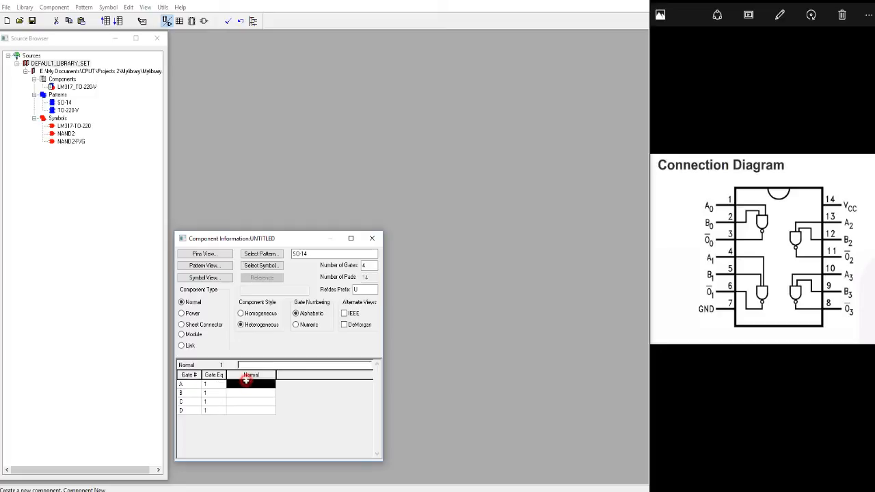
pyautogui.doubleClick(246, 384)
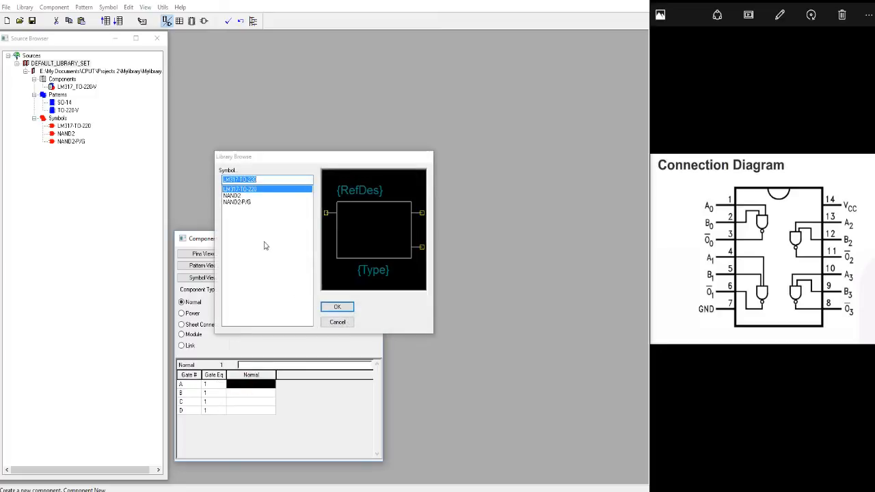
pyautogui.click(241, 203)
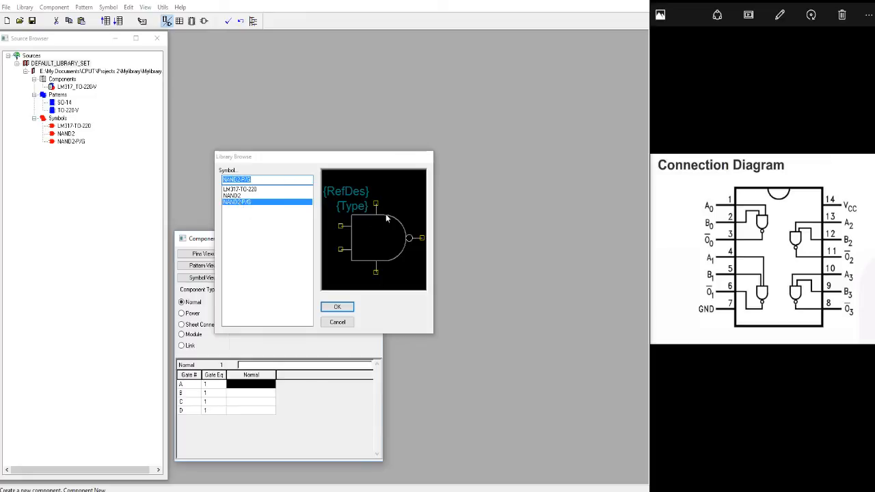
pyautogui.click(349, 308)
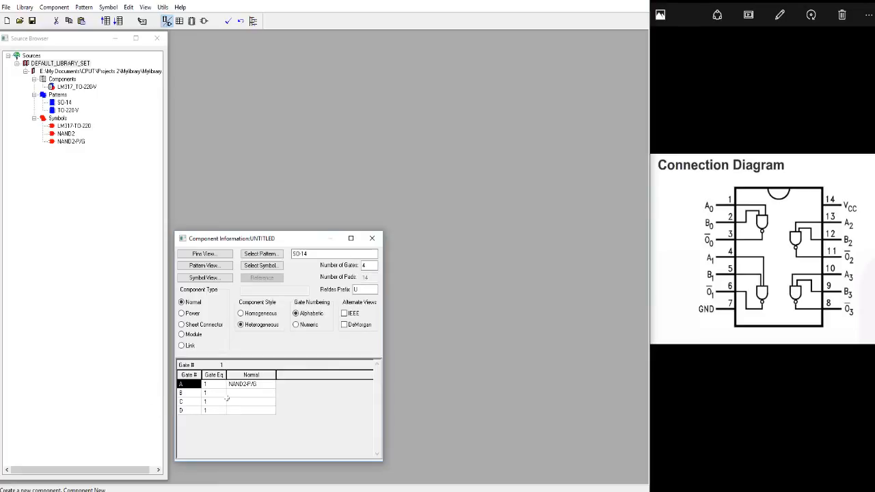
# Assign the NAND2 symbol to gates B, C and D.
pyautogui.doubleClick(248, 394)
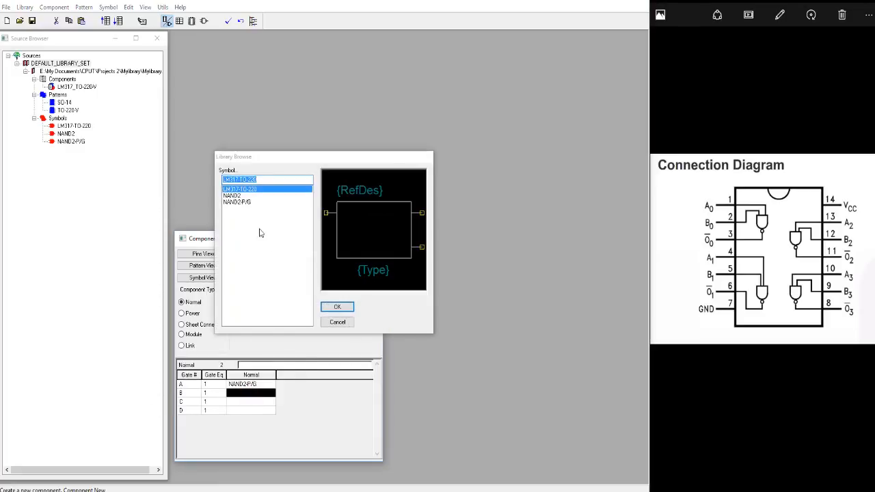
pyautogui.click(243, 197)
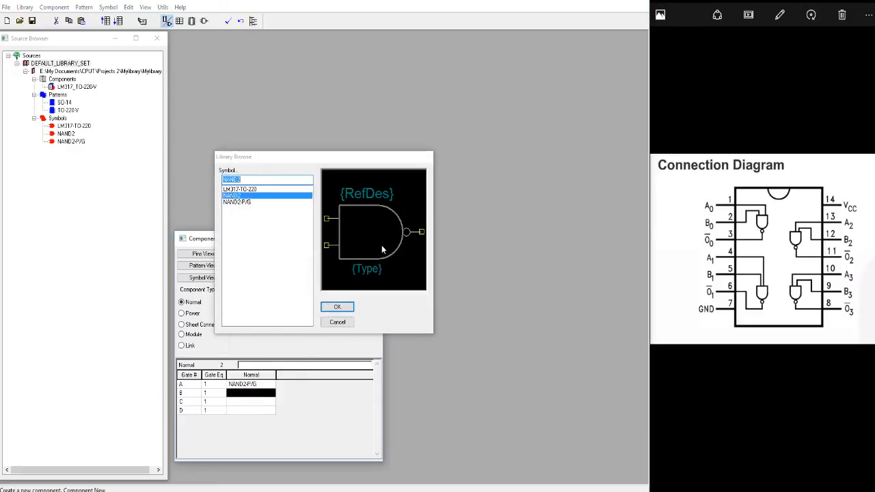
pyautogui.click(347, 309)
pyautogui.doubleClick(239, 402)
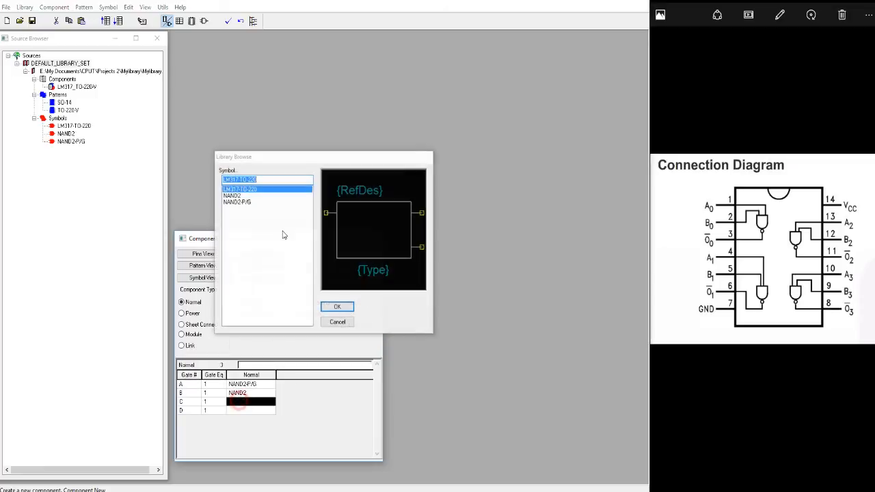
pyautogui.click(245, 196)
pyautogui.click(338, 307)
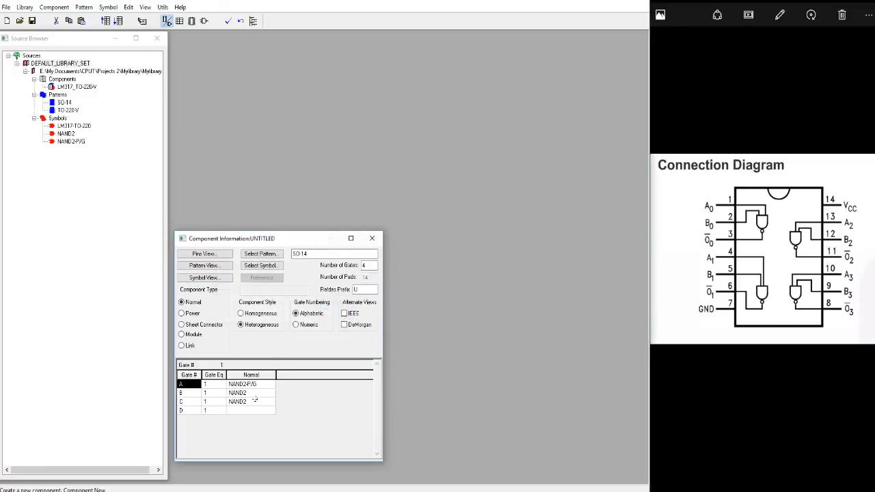
pyautogui.doubleClick(251, 409)
pyautogui.doubleClick(236, 197)
# Set the gate equivalence of gates B, C and D to 2, 3 and 4.
pyautogui.click(214, 384)
pyautogui.click(213, 393)
pyautogui.write('2')
pyautogui.click(213, 403)
pyautogui.write('3')
pyautogui.click(212, 410)
pyautogui.write('4')
pyautogui.click(212, 404)
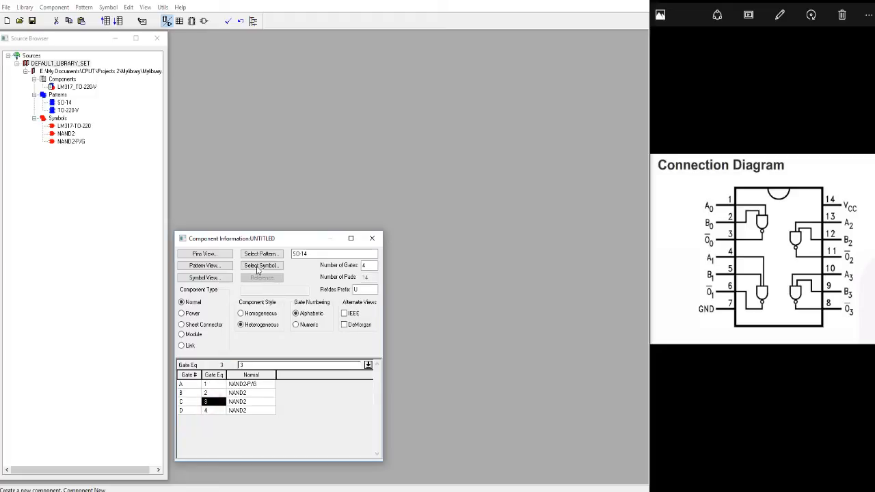
# Open the pins, pattern and symbol views of the new SO-14 component.
pyautogui.click(221, 254)
pyautogui.click(220, 268)
pyautogui.click(218, 279)
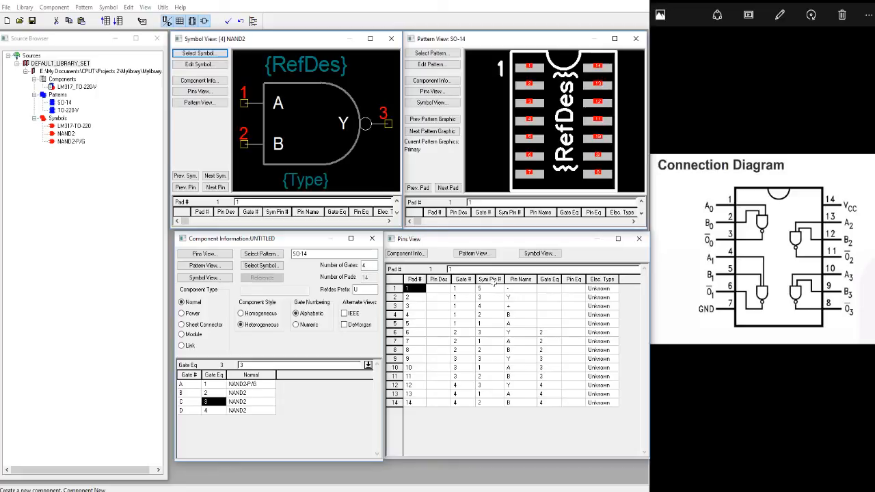
# Clear all gate numbers, symbol pin numbers, pin names and gate equivalences from the pin table.
pyautogui.click(464, 279)
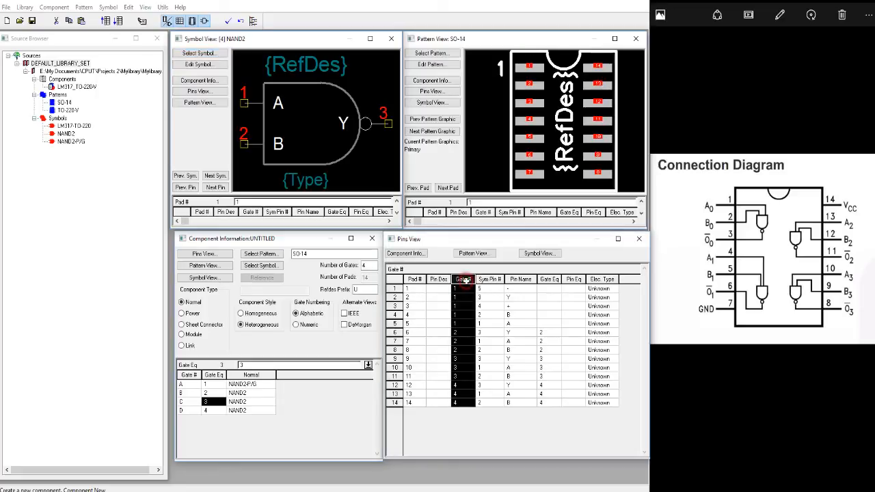
pyautogui.click(490, 280)
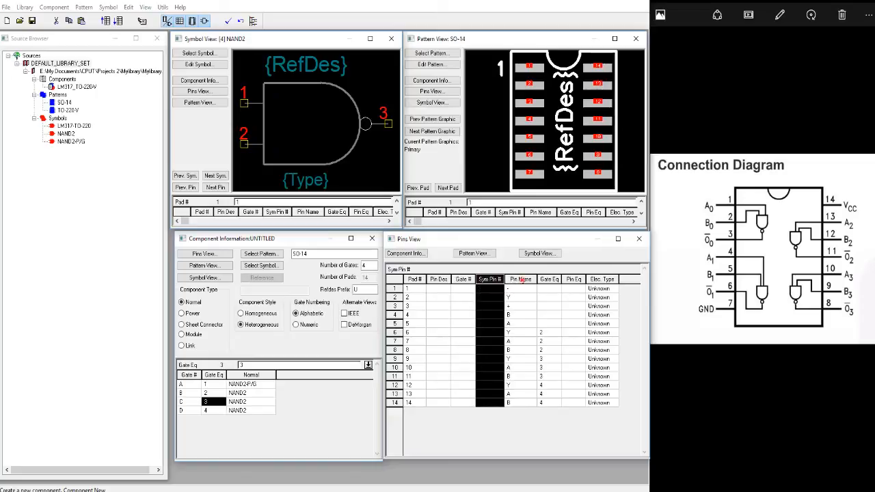
pyautogui.click(520, 280)
pyautogui.click(554, 280)
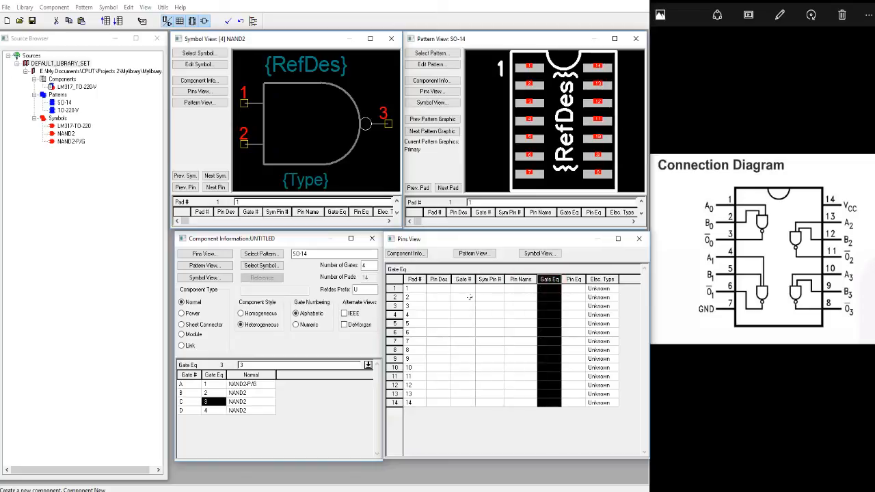
# Highlight pad 1 on the SO-14 pattern and bring up gate A's NAND2-P/G symbol in the symbol view.
pyautogui.click(443, 289)
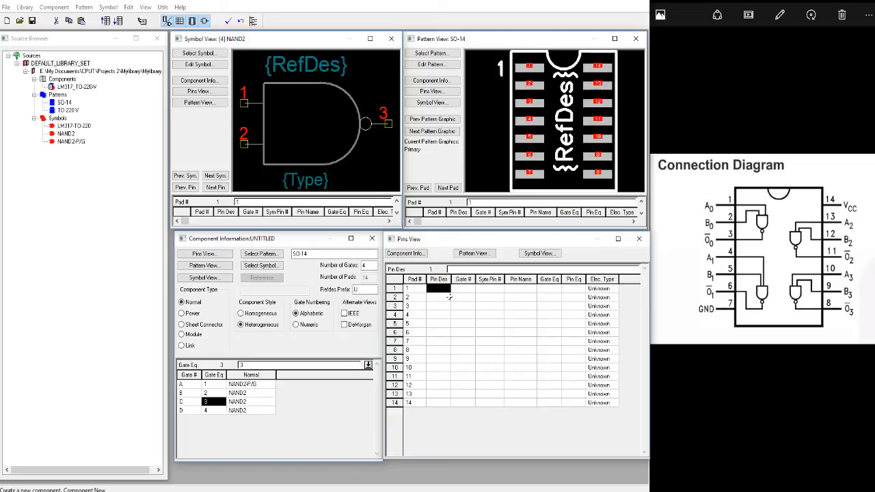
pyautogui.click(395, 290)
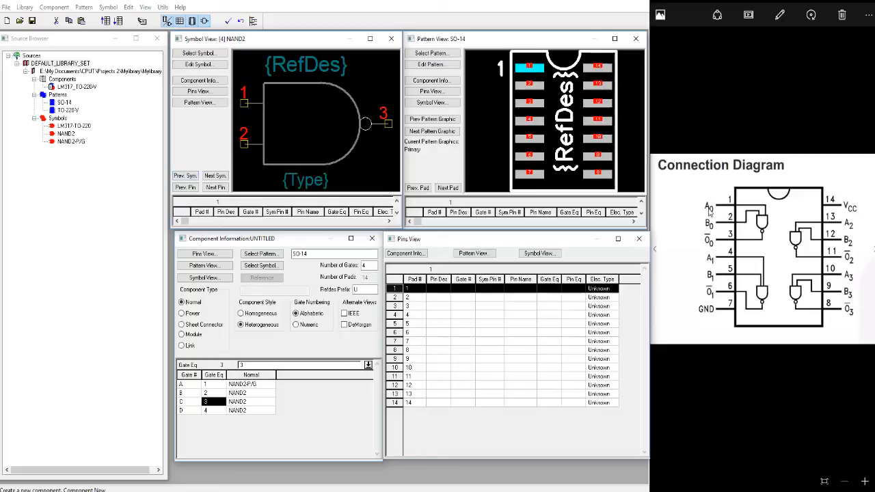
pyautogui.click(194, 178)
pyautogui.click(194, 178)
pyautogui.click(195, 178)
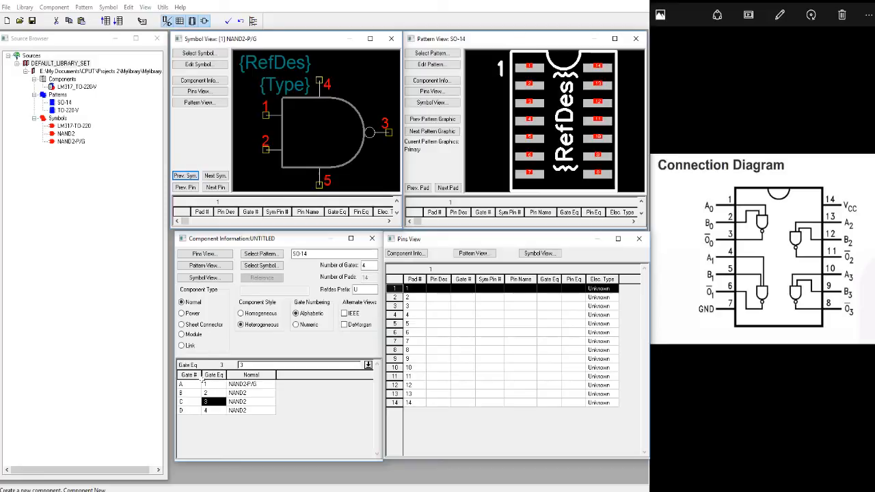
pyautogui.click(205, 385)
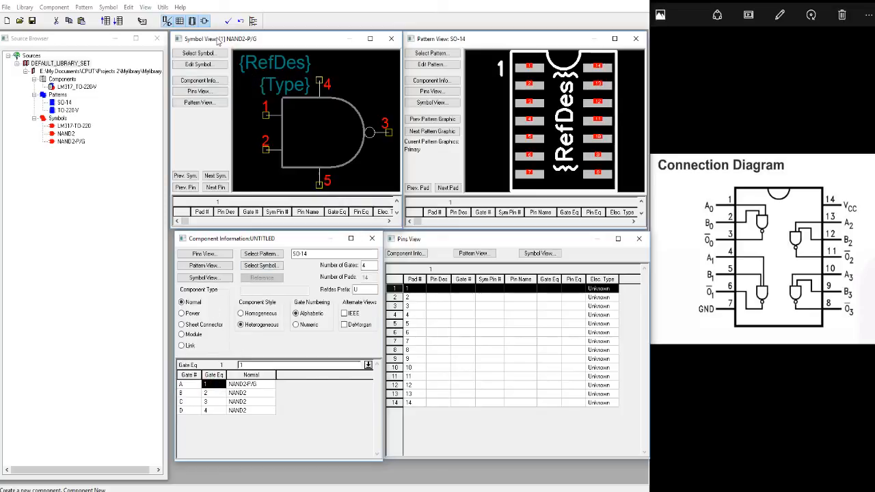
# Enter the pin designators 1 through 14 for pads 1 through 14 in order.
pyautogui.click(461, 289)
pyautogui.click(438, 289)
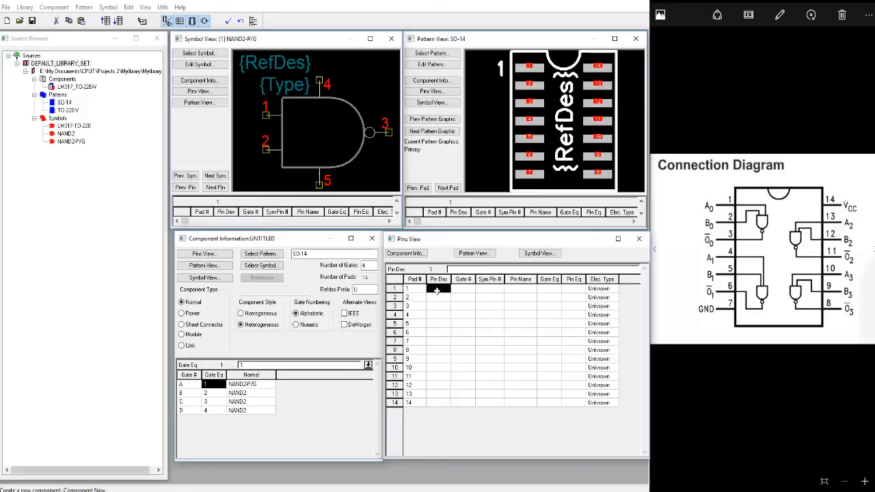
pyautogui.write('1')
pyautogui.press('Return')
pyautogui.write('2')
pyautogui.press('Return')
pyautogui.write('3')
pyautogui.press('Return')
pyautogui.write('4')
pyautogui.press('Return')
pyautogui.write('5')
pyautogui.press('Return')
pyautogui.write('6')
pyautogui.press('Return')
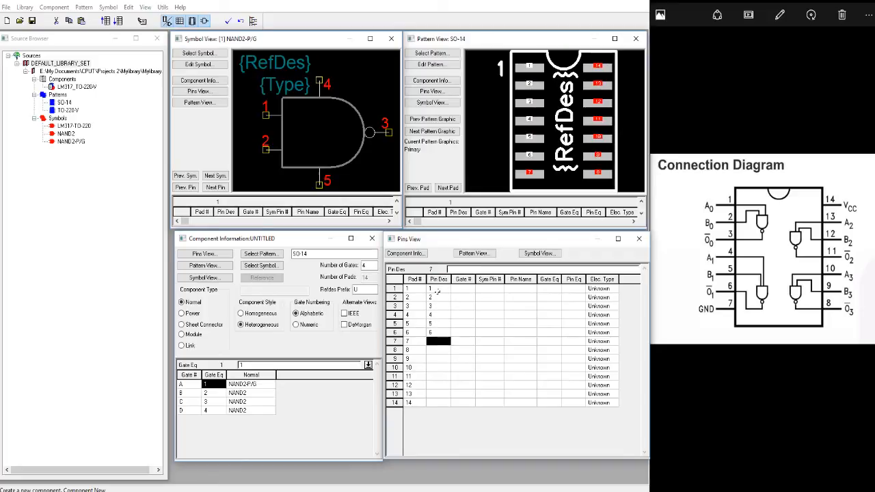
pyautogui.press('Return')
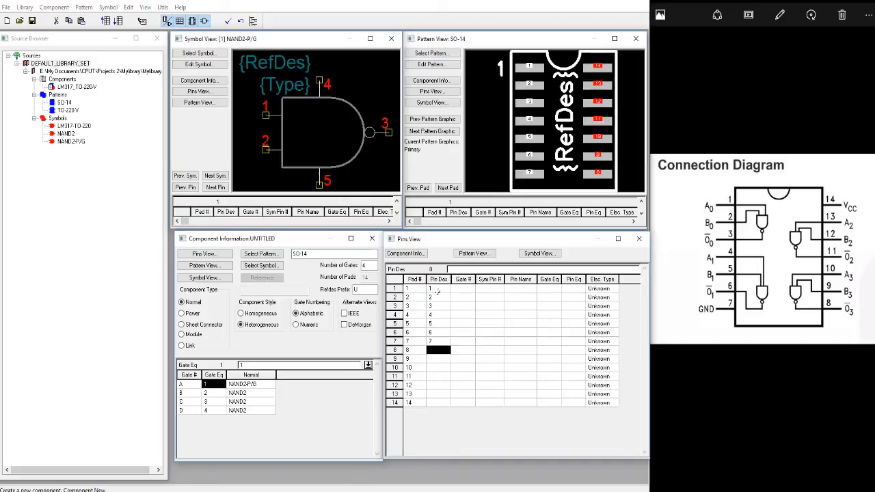
pyautogui.press('Return')
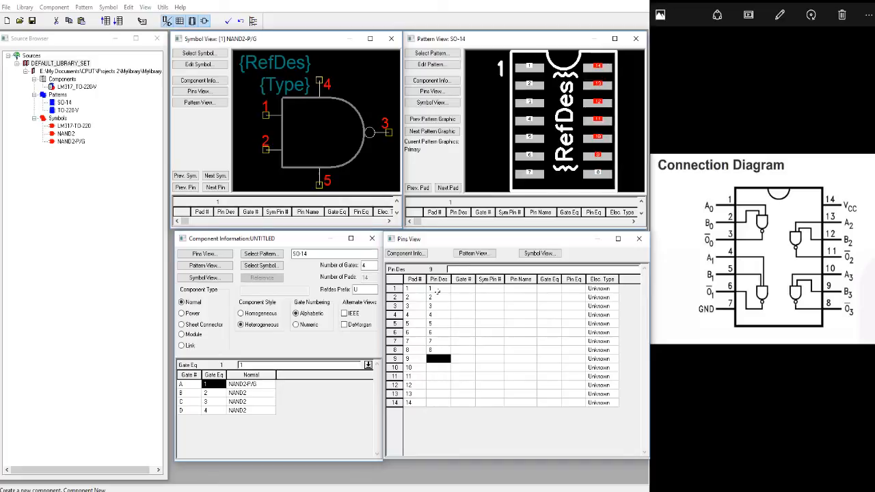
pyautogui.press('Return')
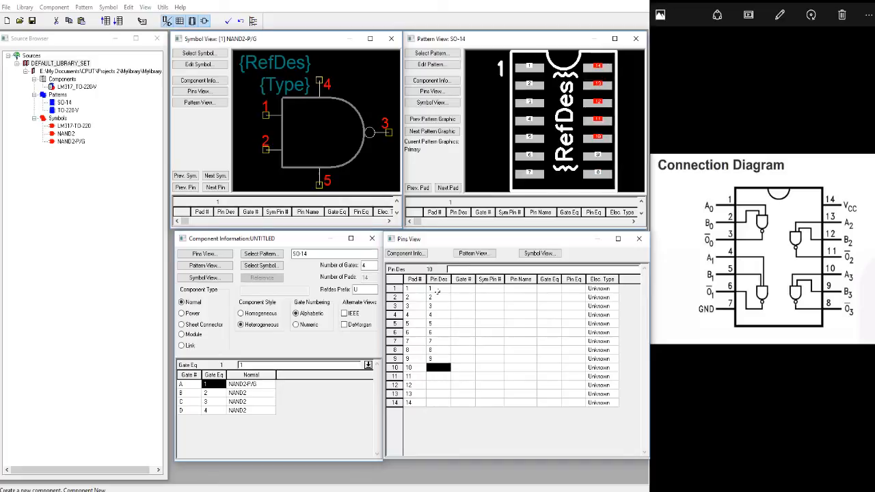
pyautogui.write('10')
pyautogui.press('Return')
pyautogui.write('11')
pyautogui.press('Return')
pyautogui.write('1')
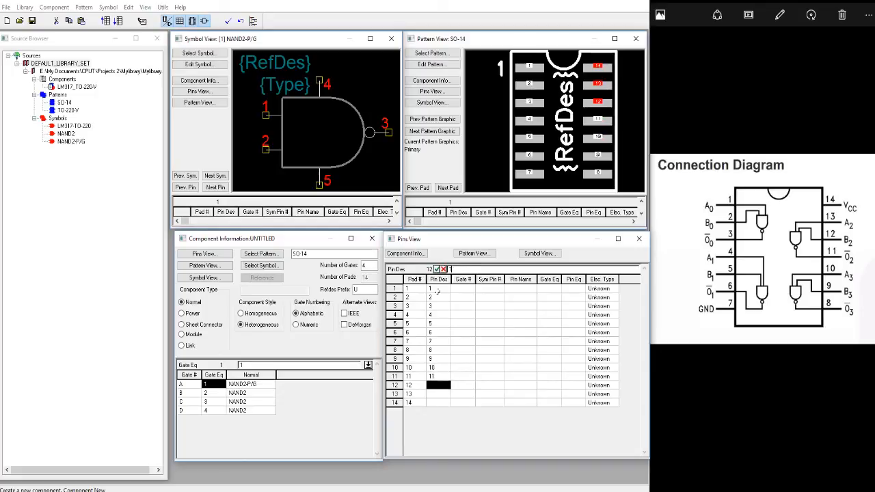
pyautogui.write('2')
pyautogui.press('Return')
pyautogui.write('13')
pyautogui.press('Return')
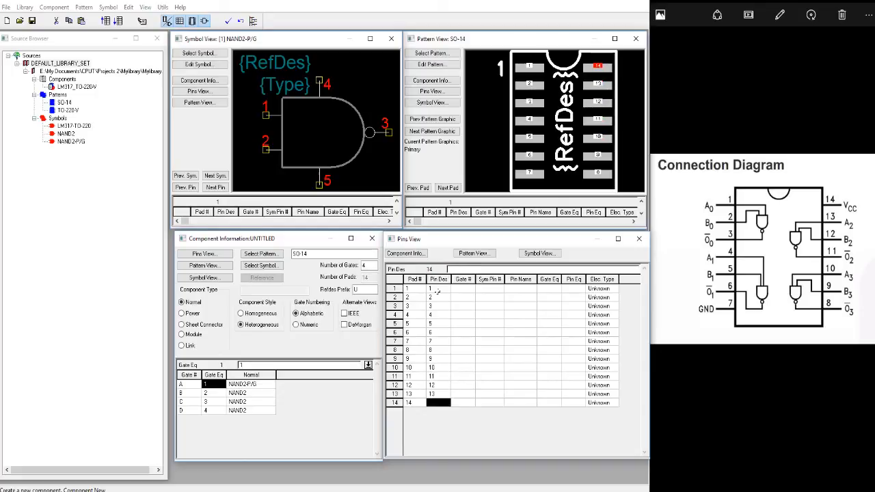
pyautogui.write('14')
pyautogui.press('Return')
pyautogui.press('Up')
pyautogui.press('Up')
pyautogui.press('Up')
pyautogui.press('Up')
pyautogui.press('Up')
pyautogui.press('Up')
pyautogui.press('Up')
pyautogui.press('Up')
pyautogui.press('Up')
pyautogui.press('Up')
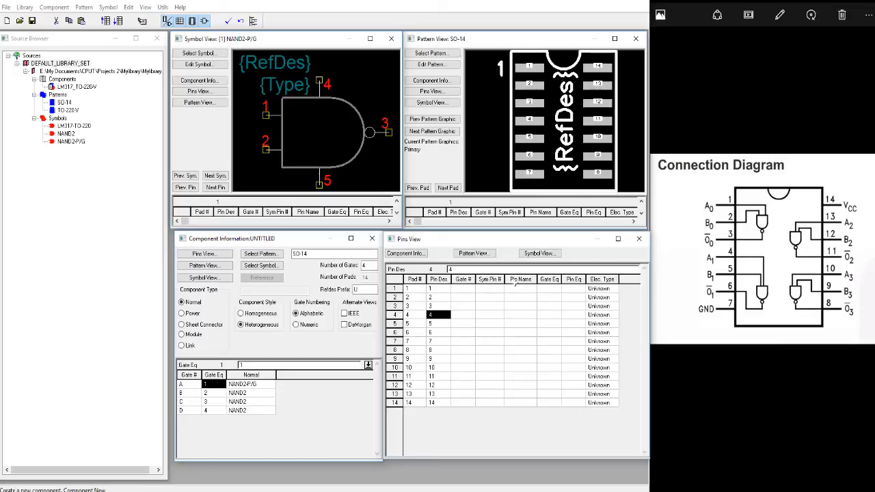
# Set the symbol pin numbers of pads 1 and 2 to 1 and 2.
pyautogui.click(489, 288)
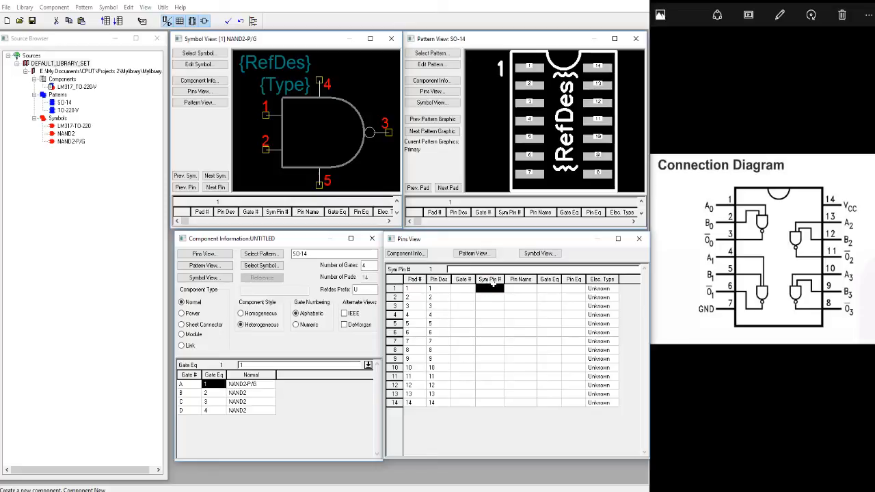
pyautogui.click(397, 289)
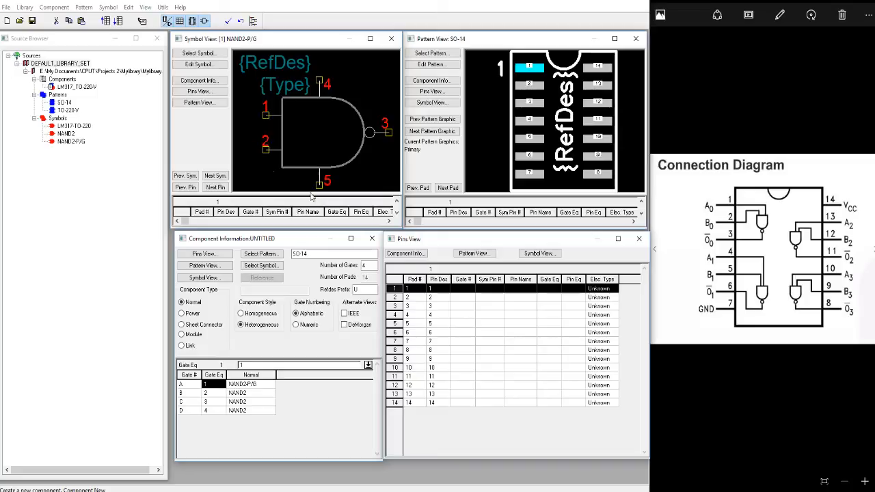
pyautogui.click(489, 288)
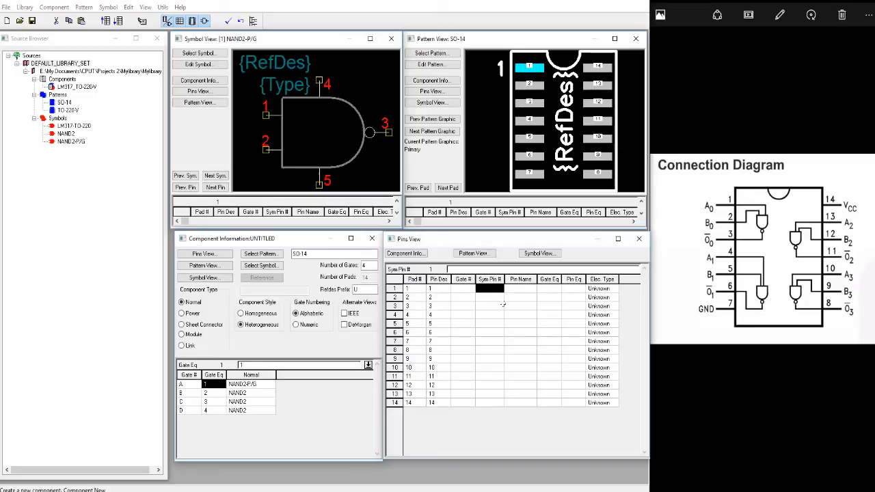
pyautogui.press('Return')
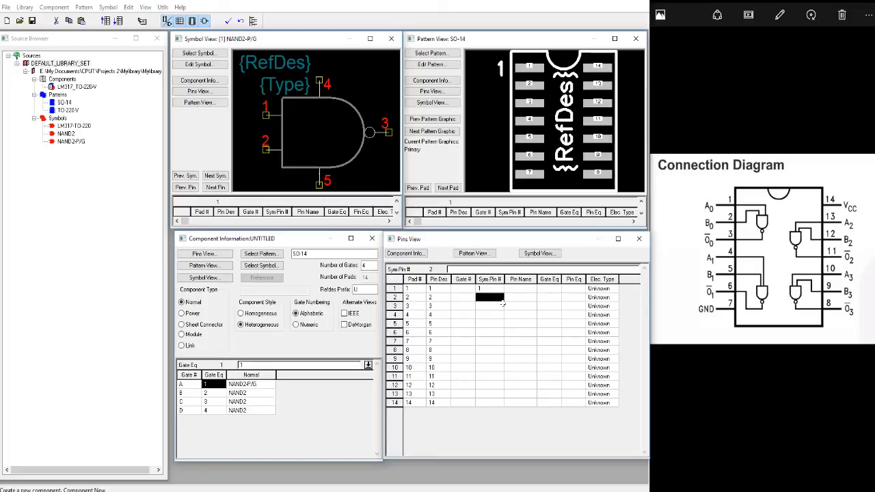
pyautogui.write('2')
pyautogui.click(487, 289)
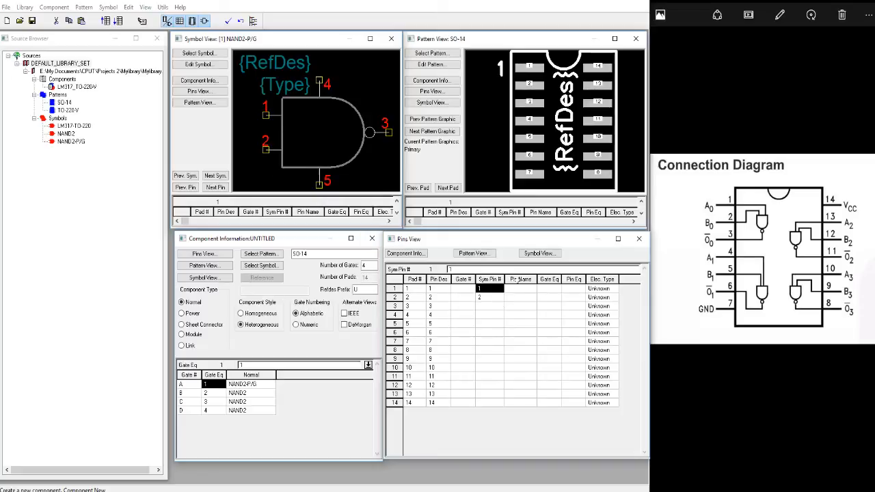
# Name the pins of pads 1 and 2 A0 and B0, following the connection diagram.
pyautogui.click(522, 290)
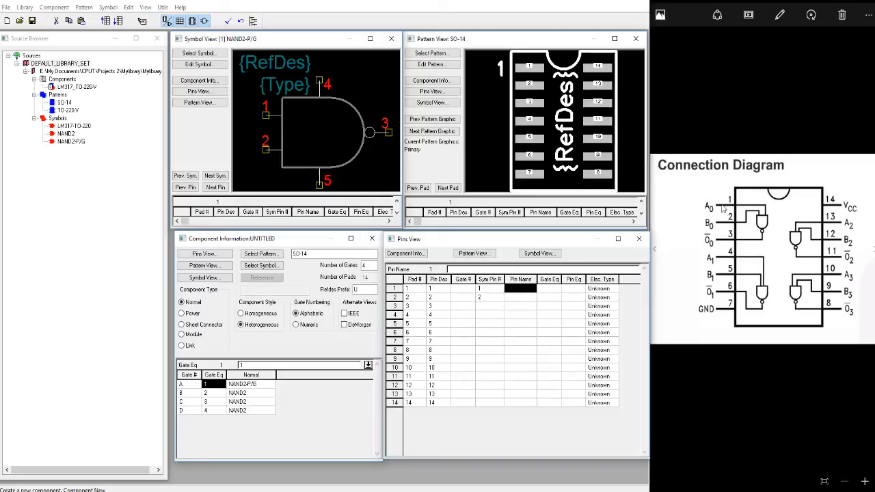
pyautogui.write('A0')
pyautogui.press('Return')
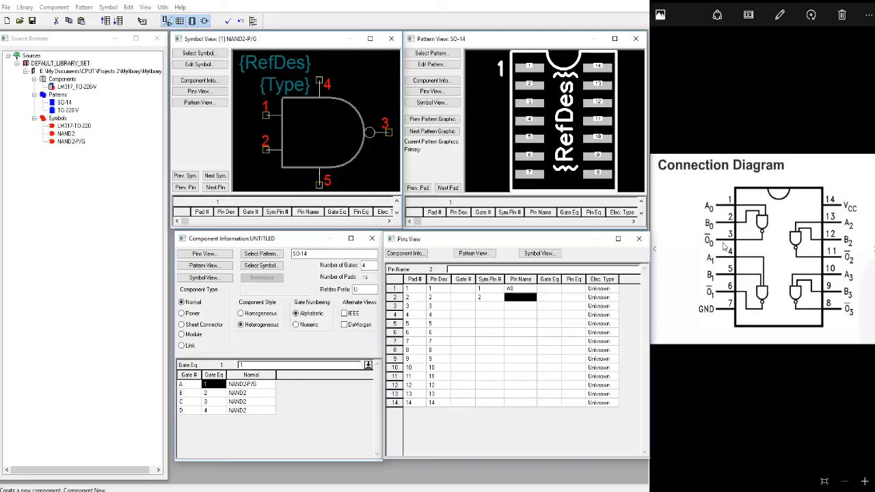
pyautogui.write('B0')
pyautogui.press('Return')
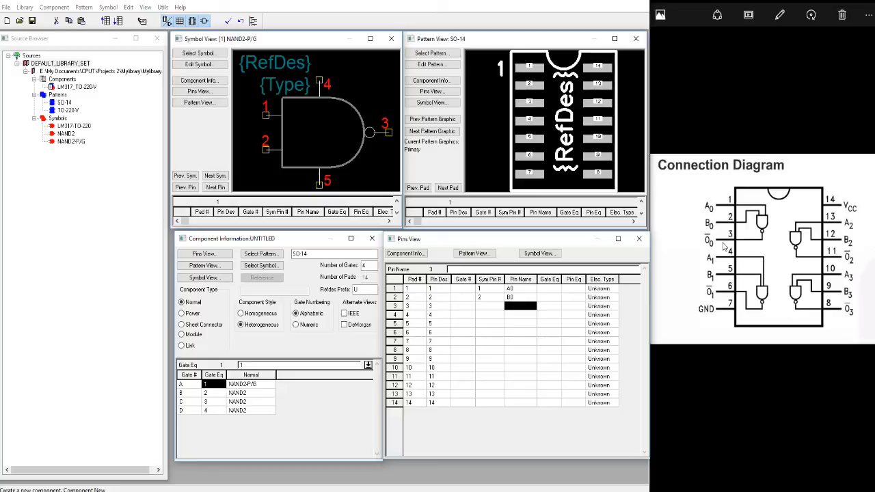
# Assign pads 1, 2, 3, 7 and 14 to gate number 1.
pyautogui.click(465, 289)
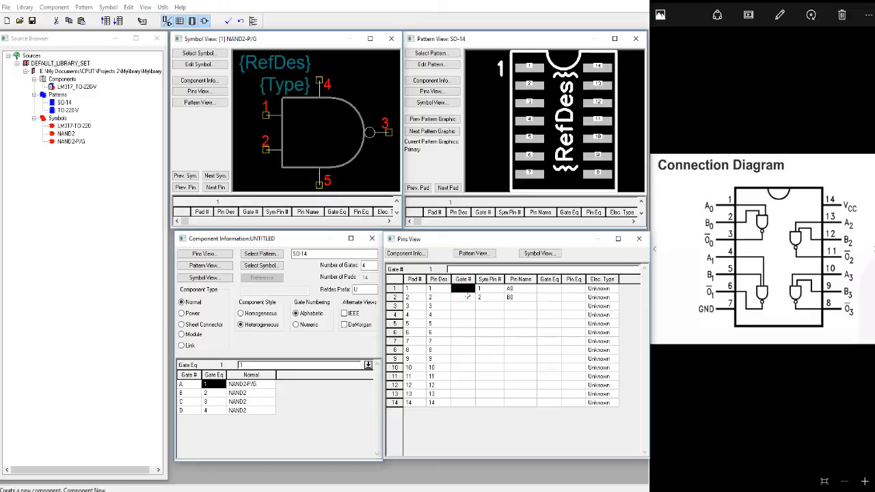
pyautogui.write('1')
pyautogui.press('Return')
pyautogui.write('1')
pyautogui.press('Return')
pyautogui.write('1')
pyautogui.press('Return')
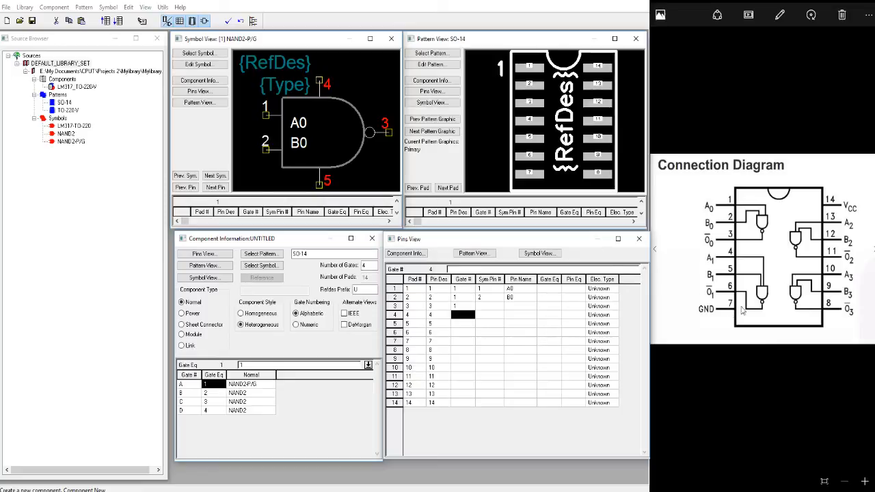
pyautogui.click(460, 341)
pyautogui.write('1')
pyautogui.click(460, 402)
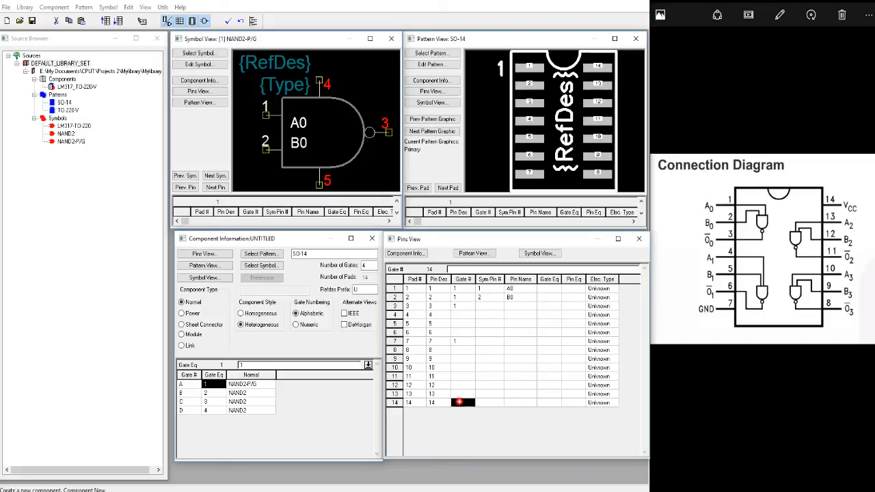
pyautogui.write('1')
# Set pad 3's symbol pin number to 3 and its pin name to O0.
pyautogui.click(482, 305)
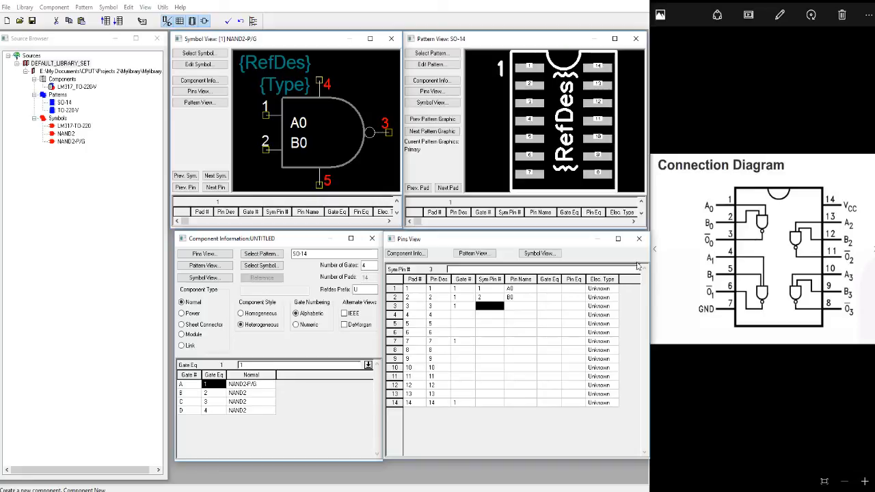
pyautogui.click(395, 305)
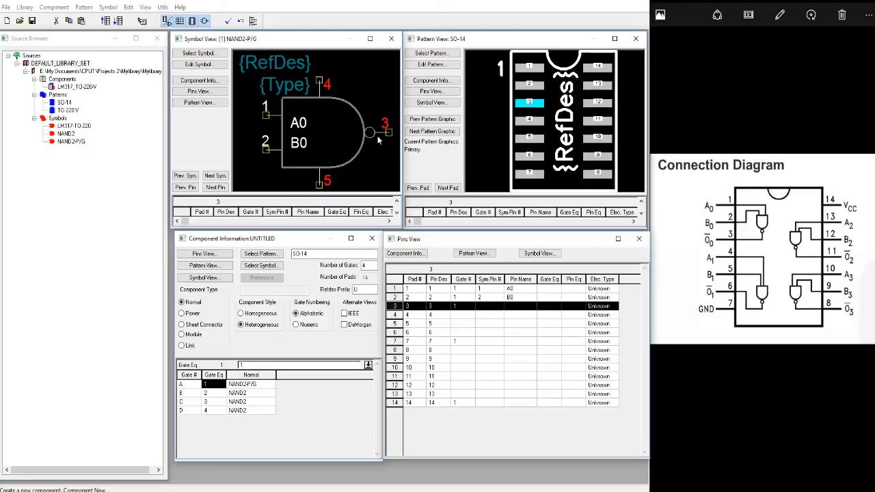
pyautogui.click(487, 307)
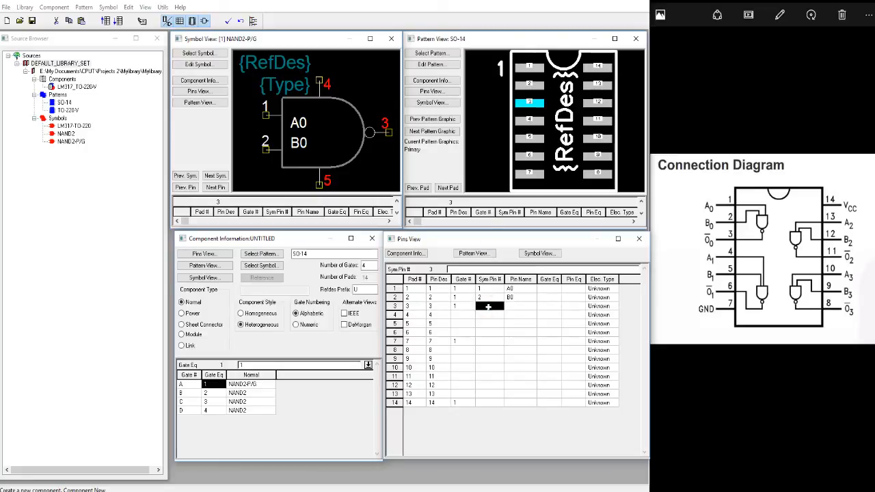
pyautogui.write('3')
pyautogui.click(514, 306)
pyautogui.write('O0')
pyautogui.press('Return')
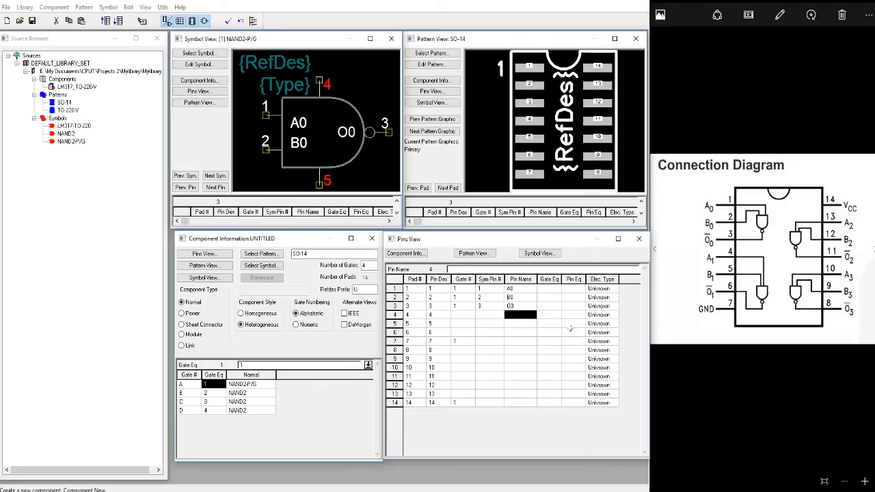
# Set pad 7's symbol pin number to 5 and its pin name to GND.
pyautogui.click(466, 341)
pyautogui.click(394, 342)
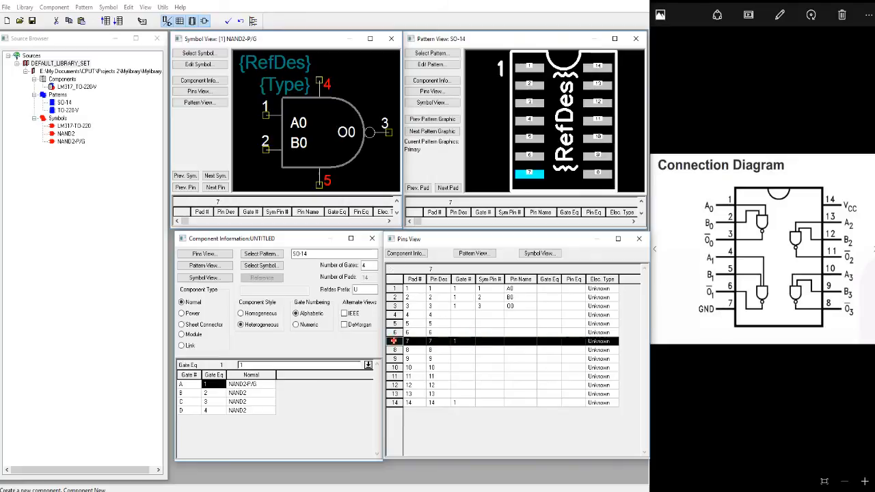
pyautogui.click(483, 341)
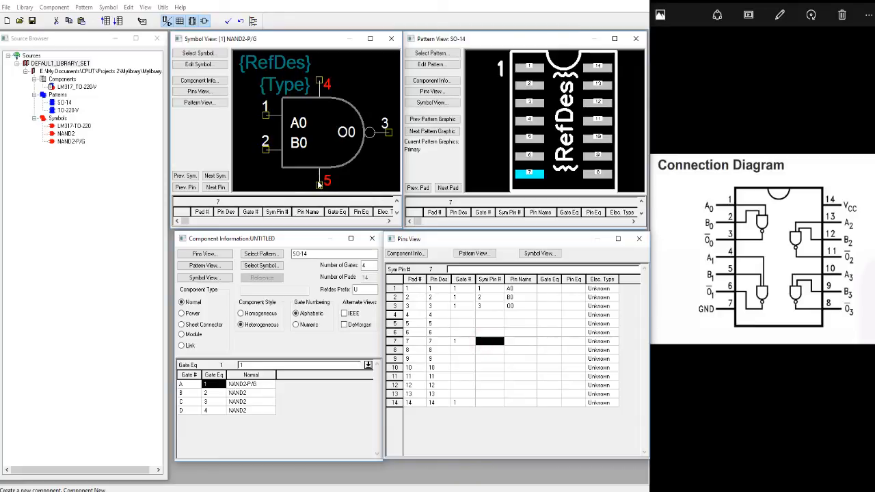
pyautogui.write('5')
pyautogui.click(522, 342)
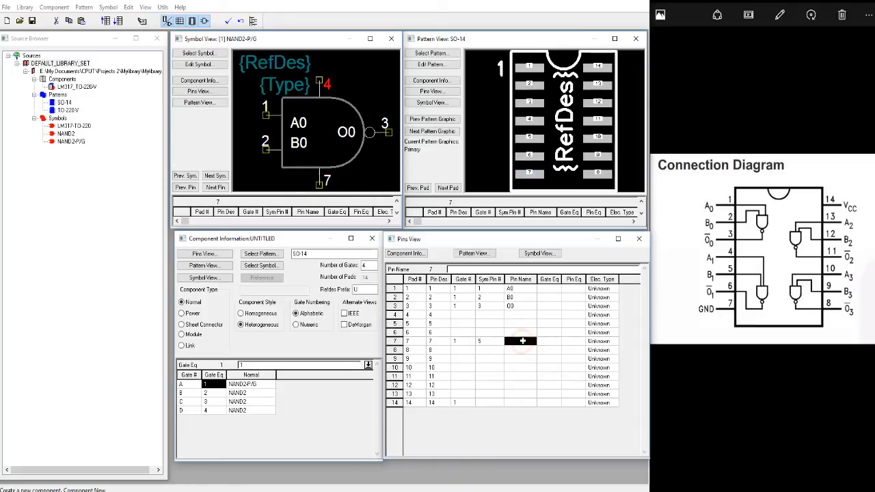
pyautogui.write('GND')
pyautogui.press('Return')
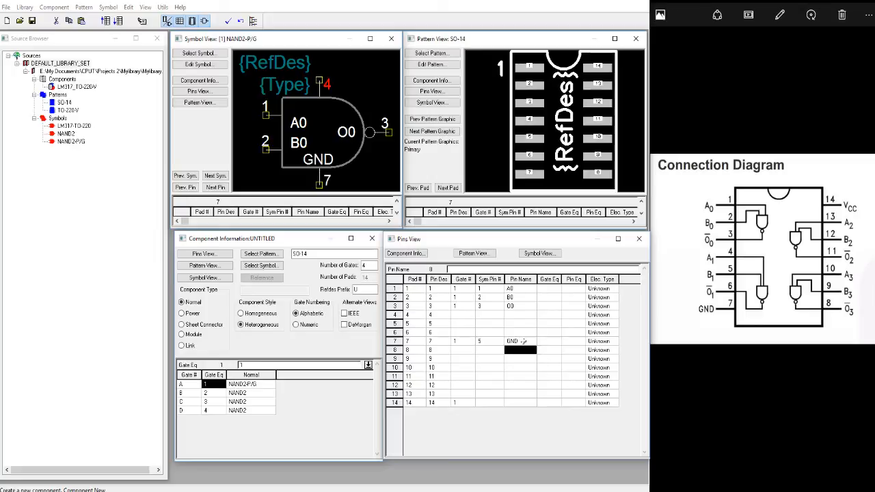
# Set pad 14's symbol pin number to 4 and its pin name to VCC.
pyautogui.click(478, 404)
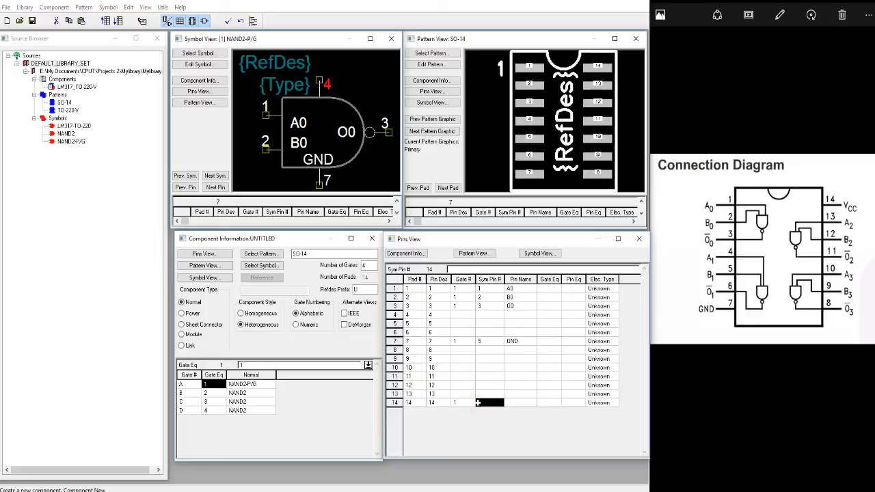
pyautogui.write('4')
pyautogui.click(511, 403)
pyautogui.write('V')
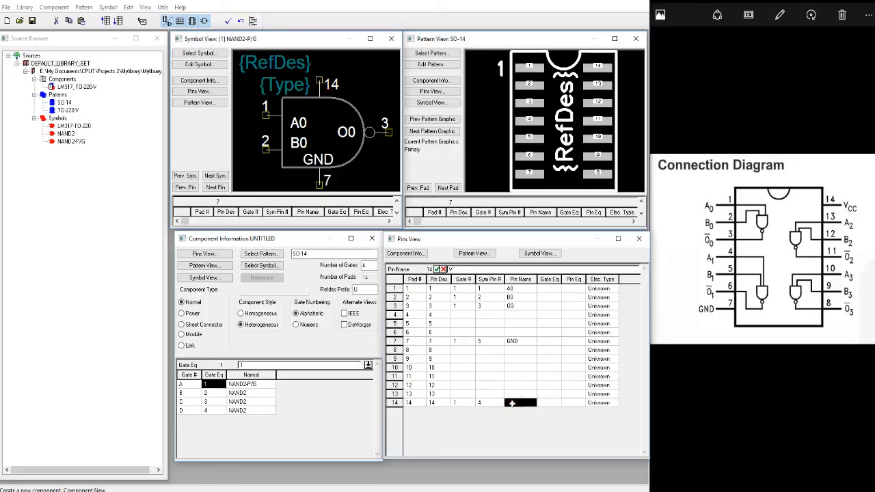
pyautogui.write('CC')
pyautogui.press('Return')
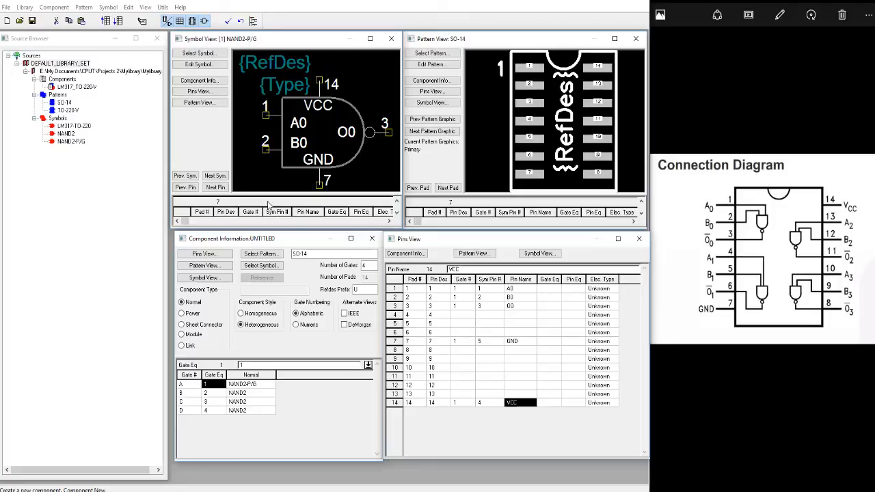
# Display the second gate's NAND2 symbol and assign pads 4, 5 and 6 to gate number 2.
pyautogui.click(215, 177)
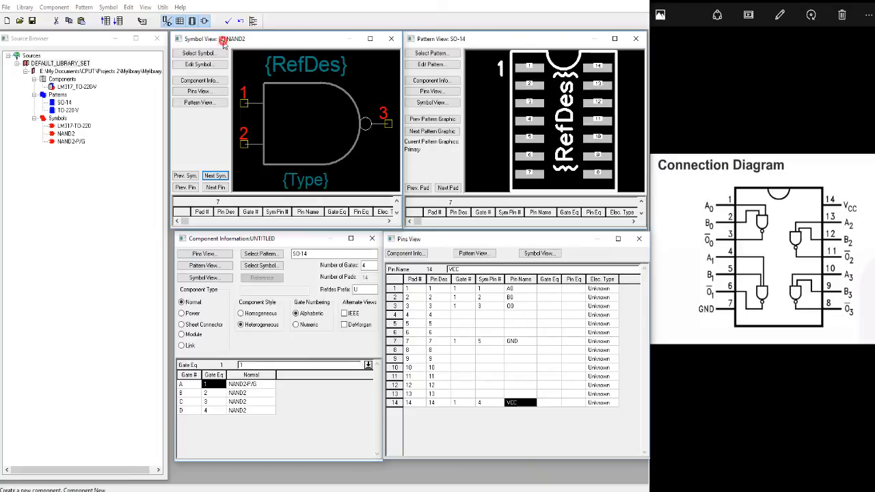
pyautogui.click(209, 394)
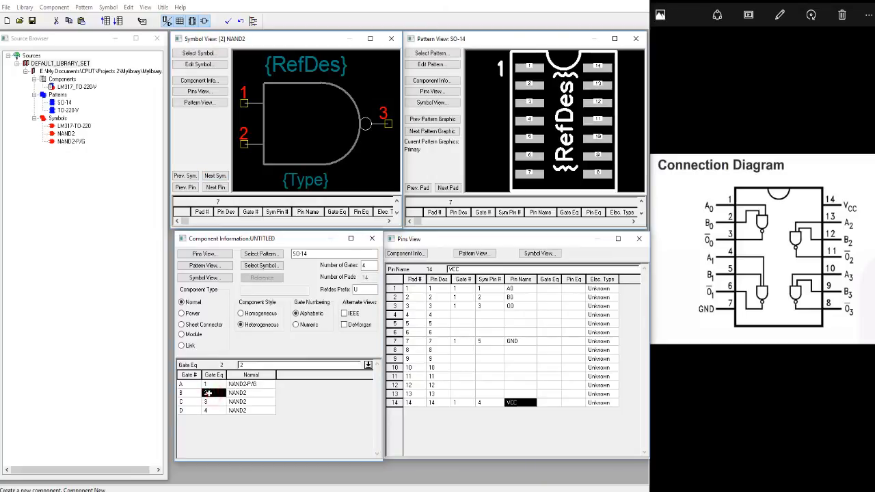
pyautogui.click(463, 315)
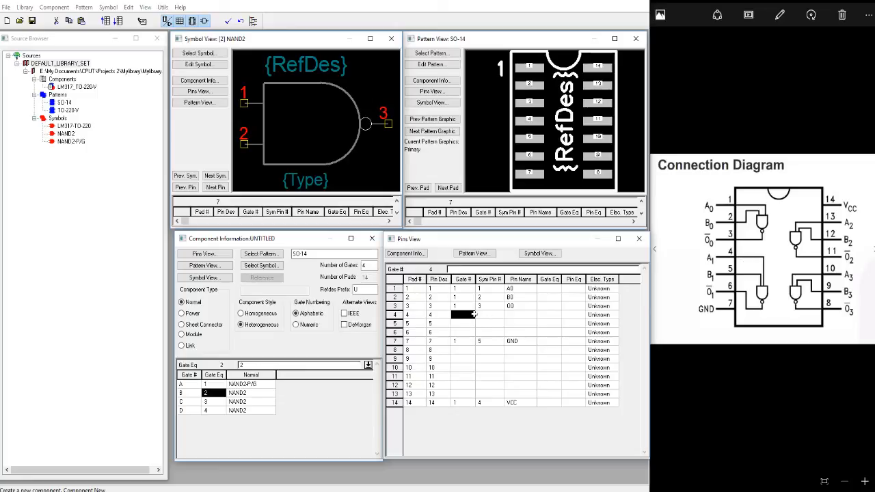
pyautogui.write('2')
pyautogui.press('Return')
pyautogui.write('2')
pyautogui.press('Return')
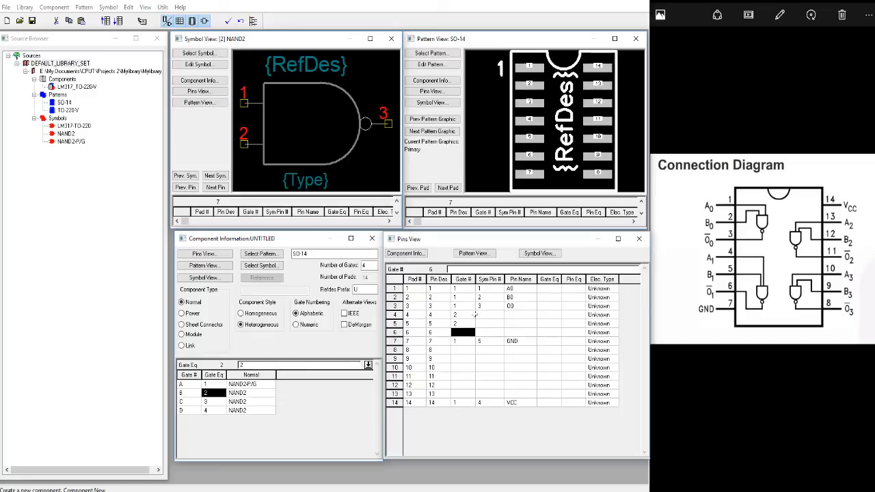
pyautogui.write('2')
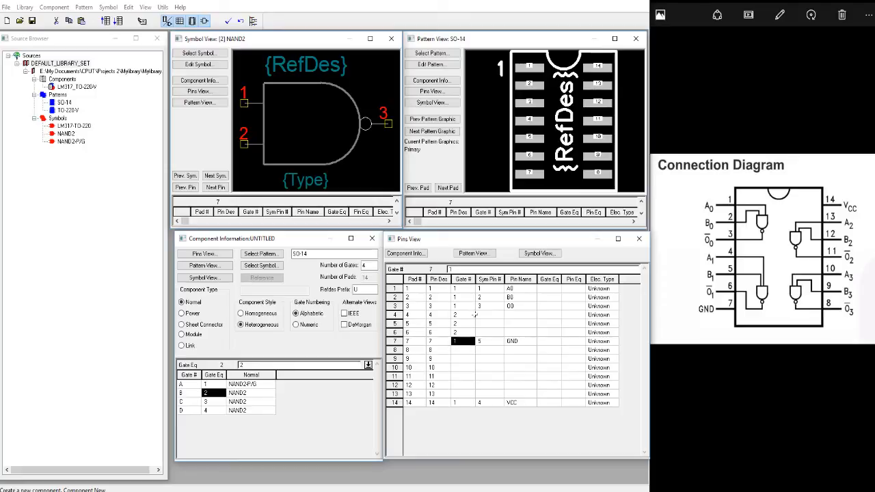
# Set the symbol pin numbers of pads 4, 5 and 6 to 1, 2 and 3.
pyautogui.click(476, 314)
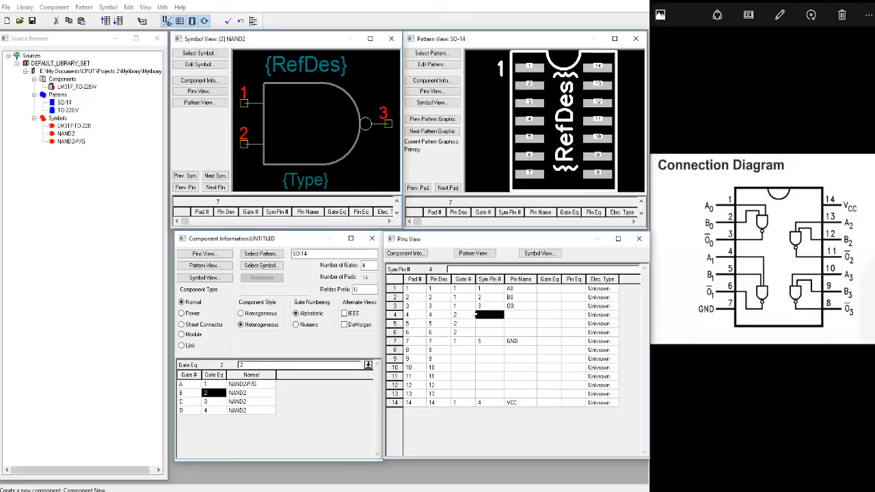
pyautogui.write('1')
pyautogui.press('Return')
pyautogui.write('2')
pyautogui.press('Return')
pyautogui.write('3')
pyautogui.press('Return')
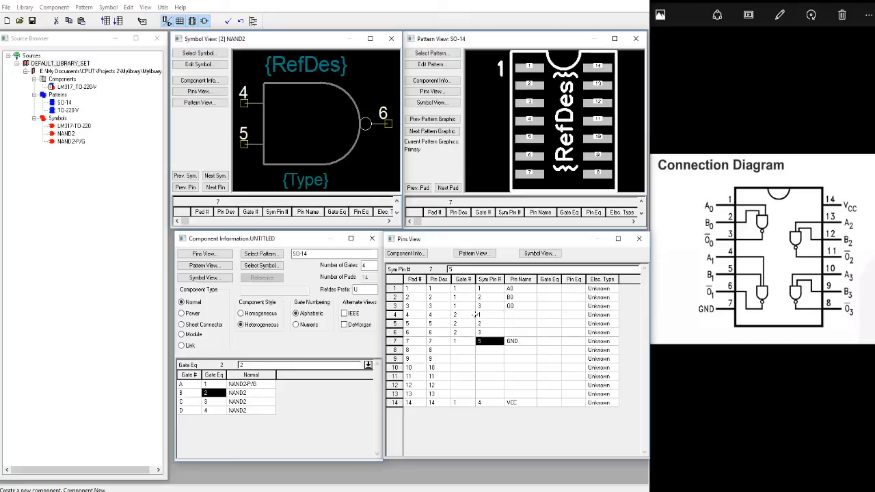
# Name the pins of pads 4, 5 and 6 A1, B1 and O1, following the connection diagram.
pyautogui.press('Up')
pyautogui.press('Up')
pyautogui.press('Up')
pyautogui.press('Right')
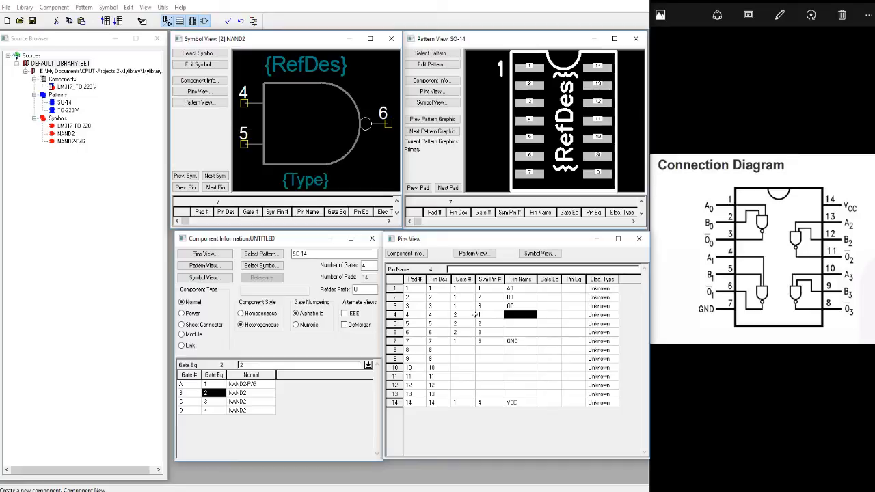
pyautogui.write('A1')
pyautogui.press('Return')
pyautogui.write('B1')
pyautogui.press('Return')
pyautogui.write('O1')
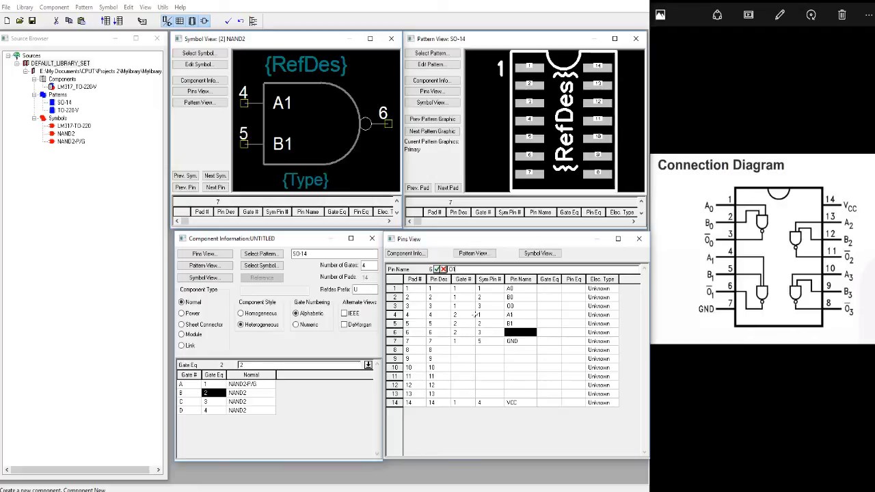
pyautogui.press('Return')
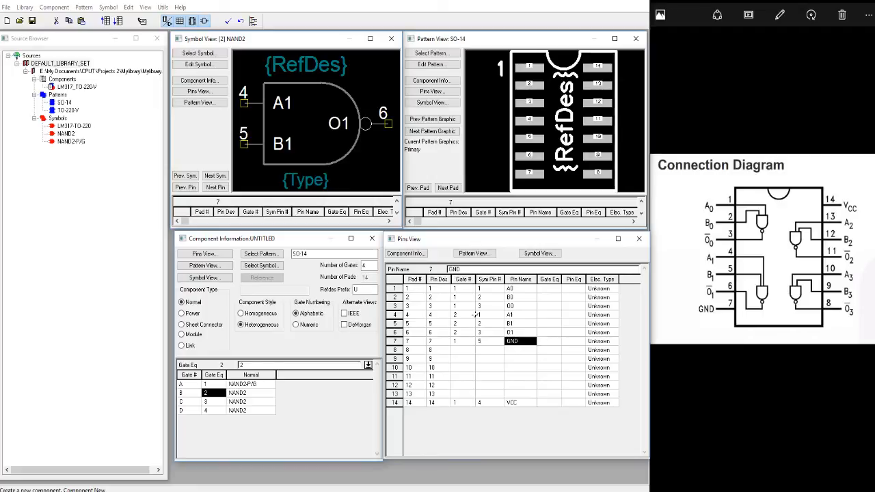
# Display the third gate's NAND2 symbol and assign pads 8, 9 and 10 to gate number 3.
pyautogui.press('Down')
pyautogui.press('Left')
pyautogui.press('Left')
pyautogui.press('Left')
pyautogui.press('Right')
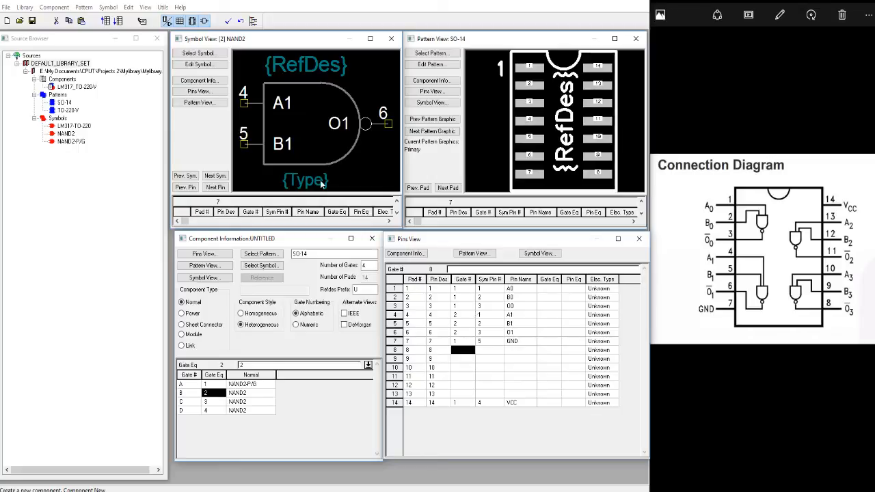
pyautogui.click(215, 176)
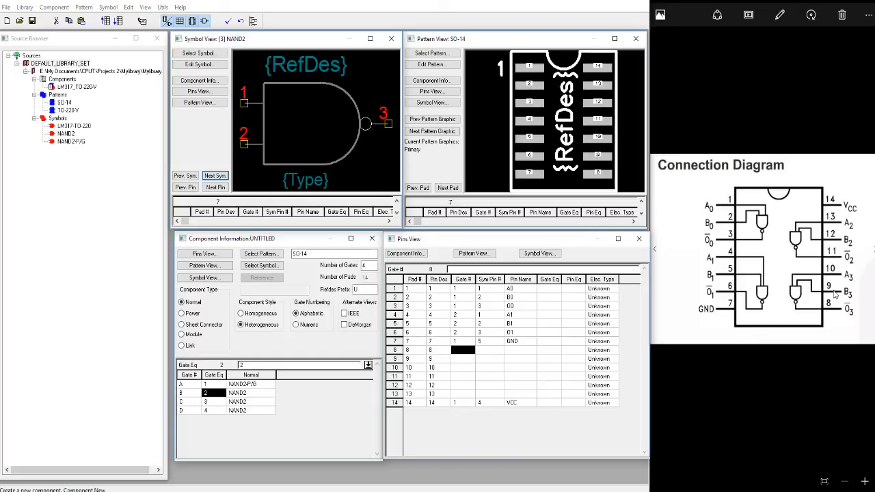
pyautogui.click(455, 368)
pyautogui.click(488, 368)
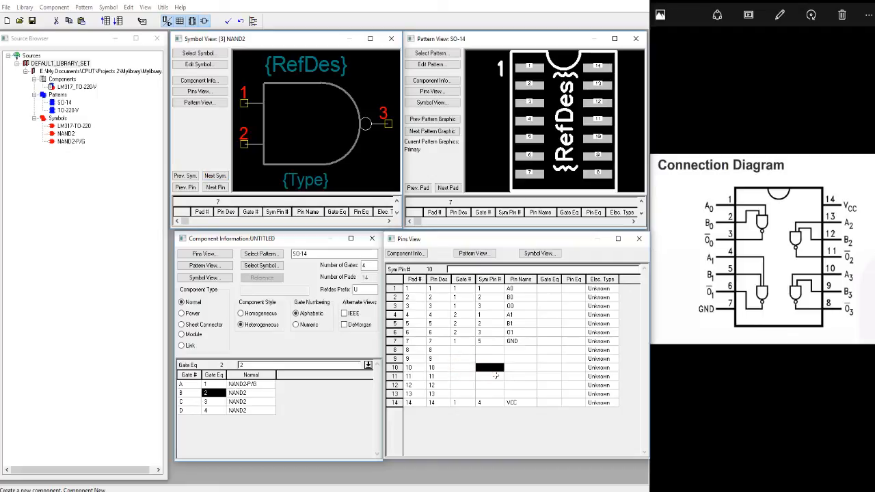
pyautogui.press('Left')
pyautogui.press('Up')
pyautogui.press('Up')
pyautogui.write('3')
pyautogui.press('Return')
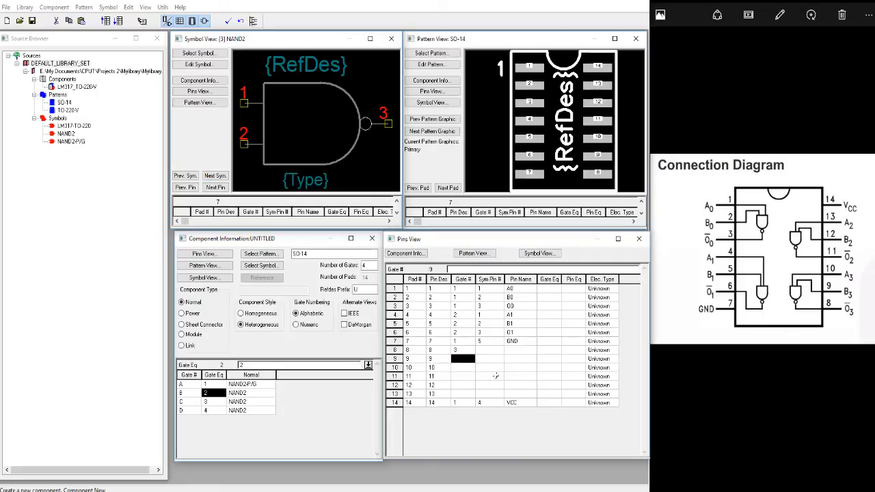
pyautogui.write('3')
pyautogui.press('Return')
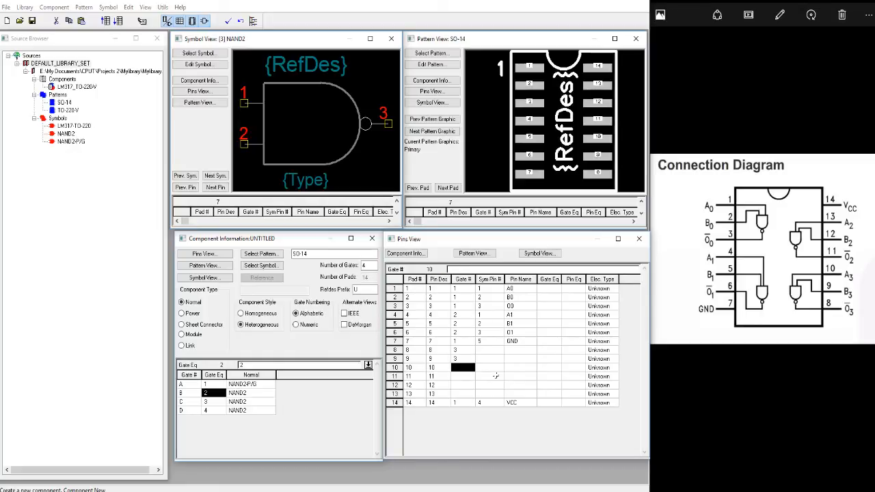
pyautogui.write('3')
pyautogui.press('Right')
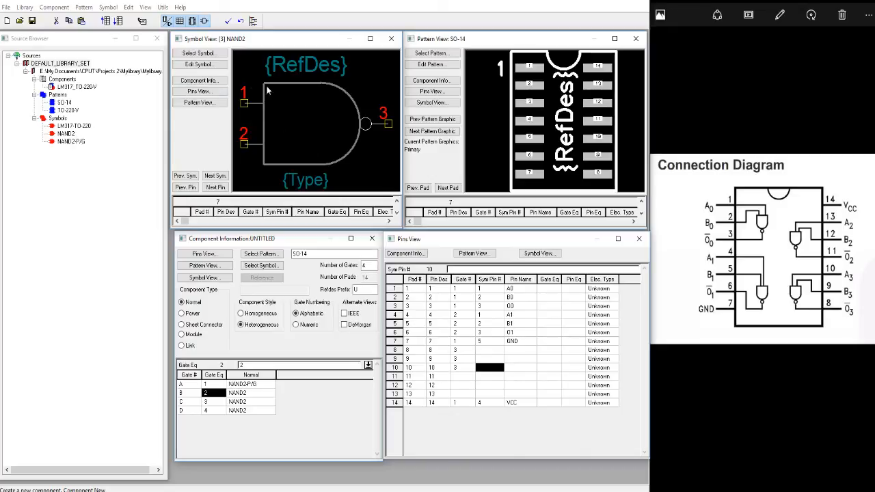
# Set pad 10's symbol pin number to 1 and its pin name to A3.
pyautogui.write('1')
pyautogui.press('Return')
pyautogui.press('Right')
pyautogui.write('A')
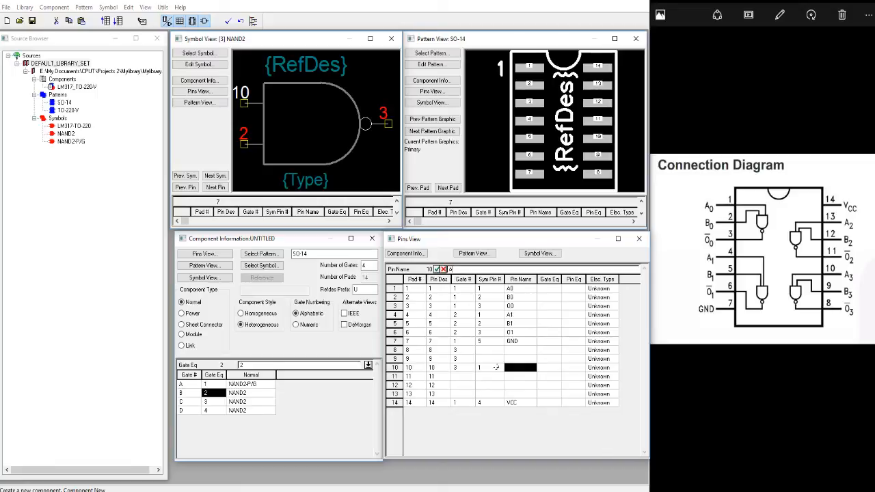
pyautogui.write('3')
pyautogui.press('Up')
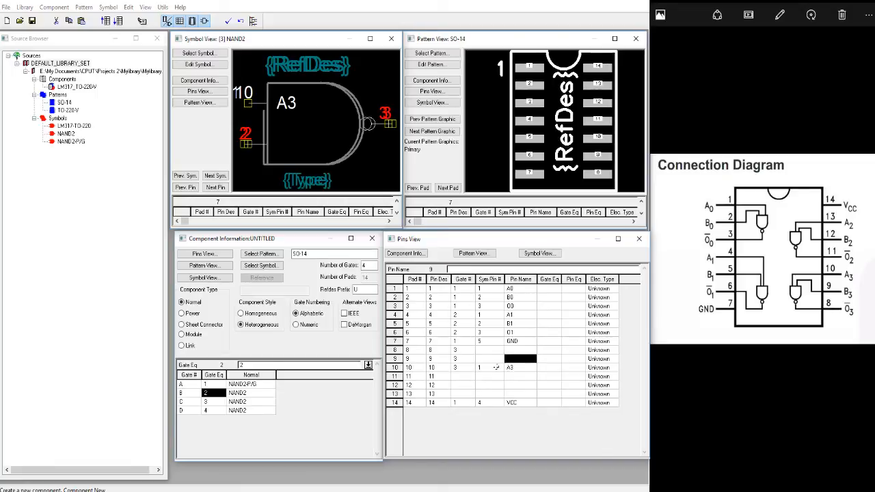
# Set pad 9's symbol pin number to 2 and its pin name to B3.
pyautogui.press('Left')
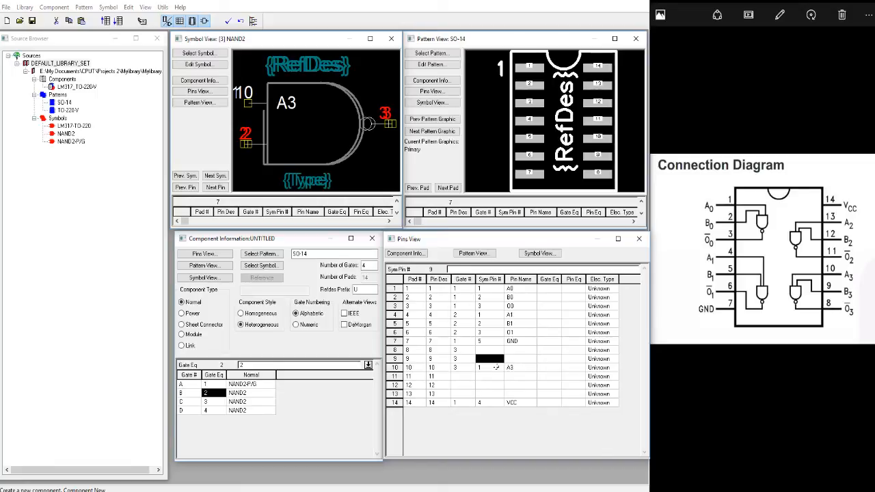
pyautogui.write('2')
pyautogui.press('Return')
pyautogui.press('Right')
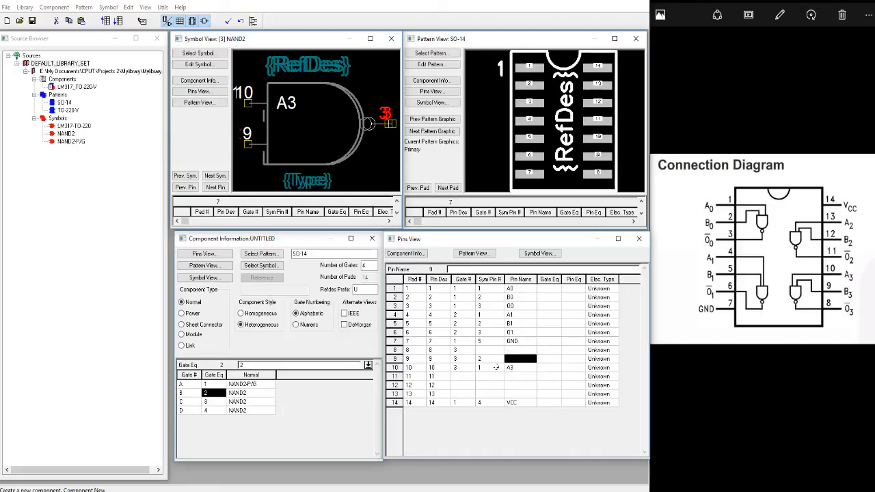
pyautogui.write('B3')
pyautogui.press('Return')
# Set pad 8's symbol pin number to 3 and its pin name to O3.
pyautogui.press('Up')
pyautogui.press('Left')
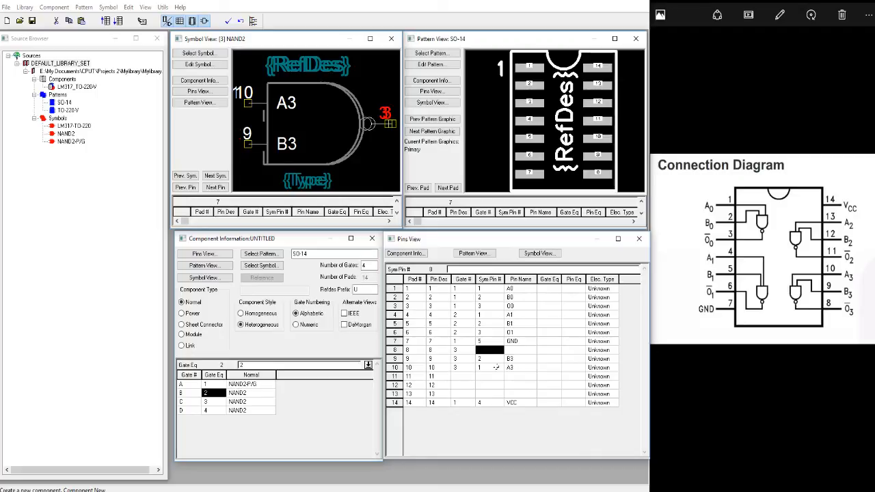
pyautogui.write('3')
pyautogui.press('Return')
pyautogui.press('Right')
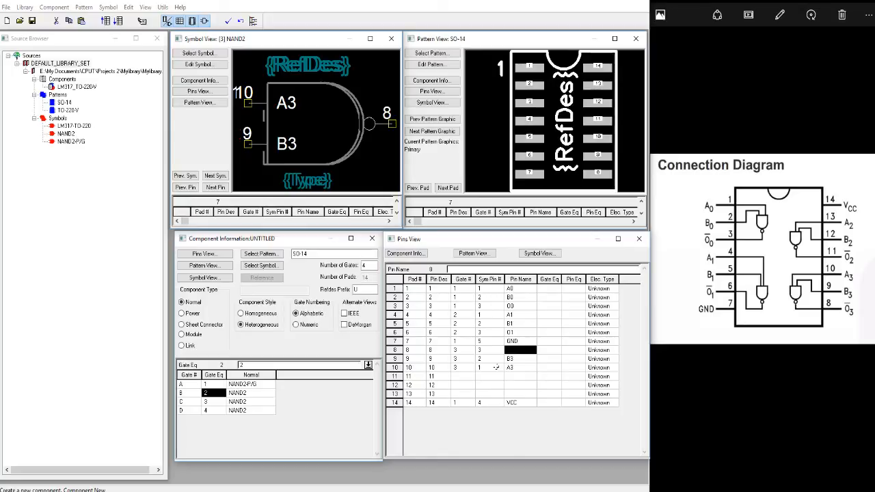
pyautogui.write('O3')
pyautogui.press('Down')
# Redisplay the third gate's symbol and highlight pads 8, 9 and 10 one by one to check their pin mapping.
pyautogui.press('Up')
pyautogui.press('Left')
pyautogui.press('Left')
pyautogui.press('Left')
pyautogui.press('Left')
pyautogui.press('Left')
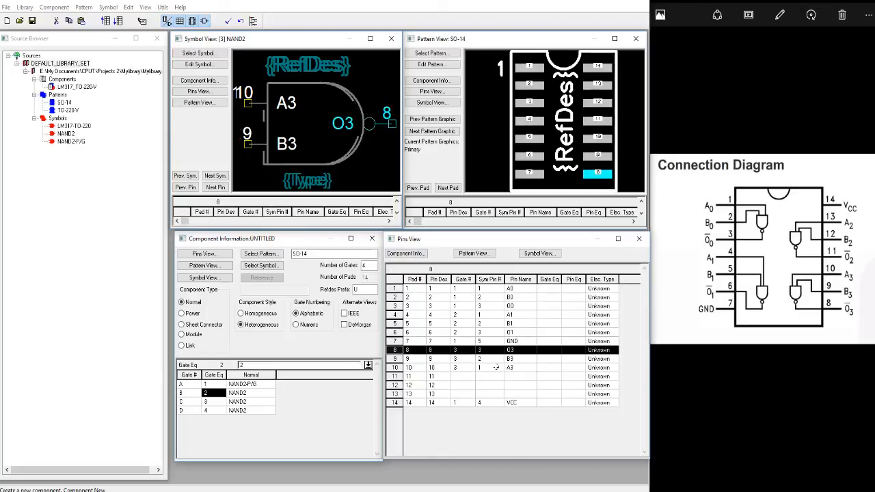
pyautogui.click(185, 176)
pyautogui.click(215, 176)
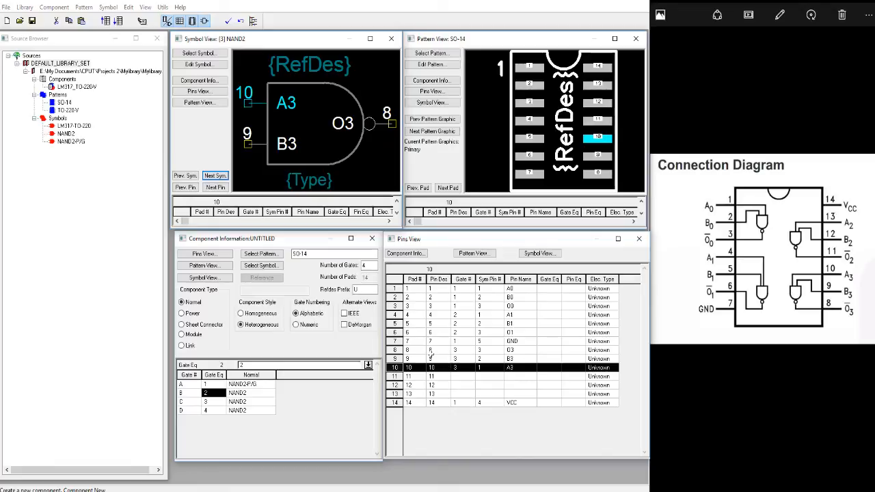
pyautogui.click(396, 350)
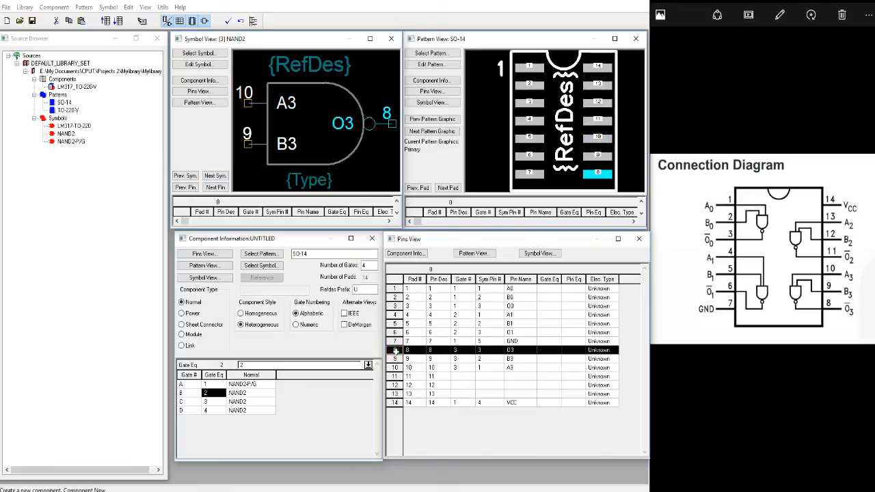
pyautogui.click(396, 358)
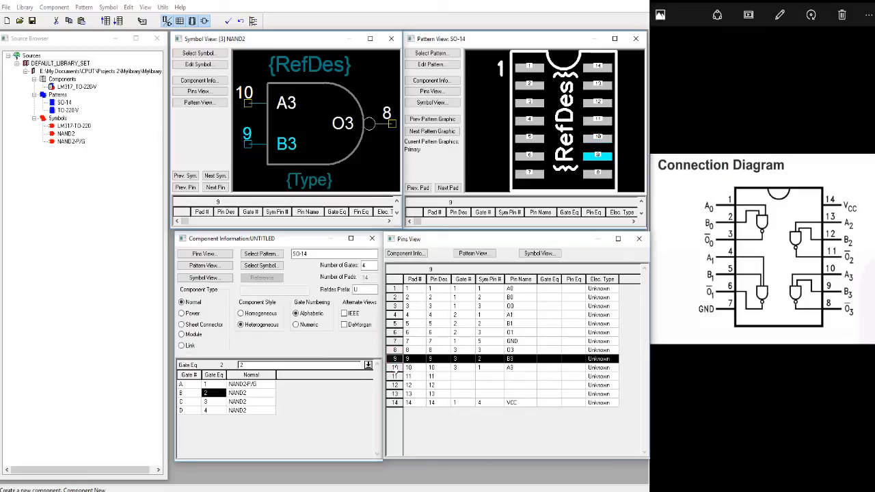
pyautogui.click(395, 367)
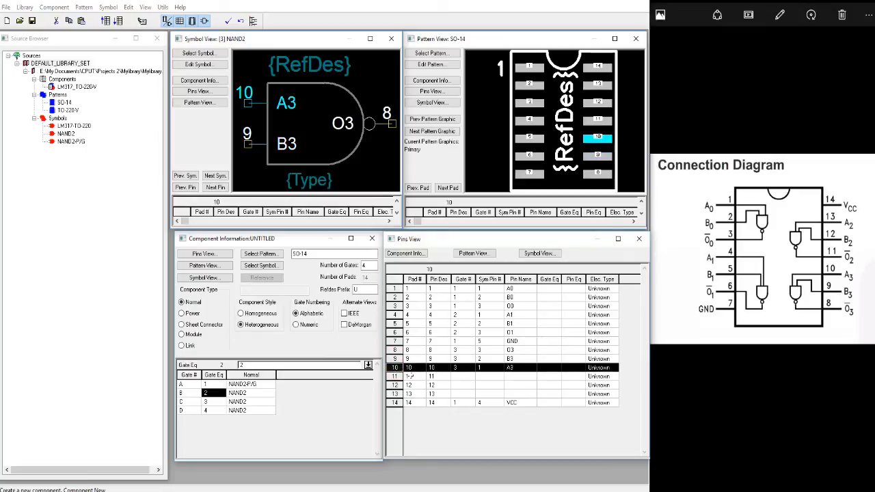
# Display the fourth gate's NAND2 symbol and assign pads 11, 12 and 13 to gate number 4.
pyautogui.click(432, 376)
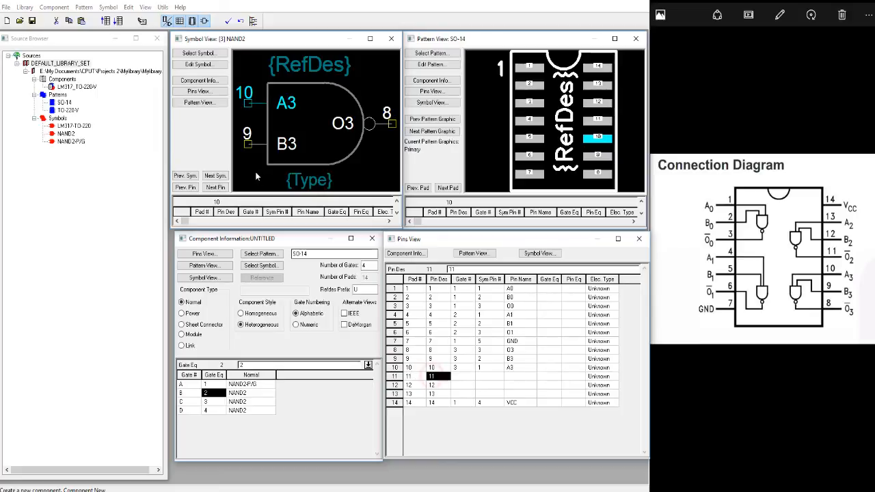
pyautogui.click(215, 176)
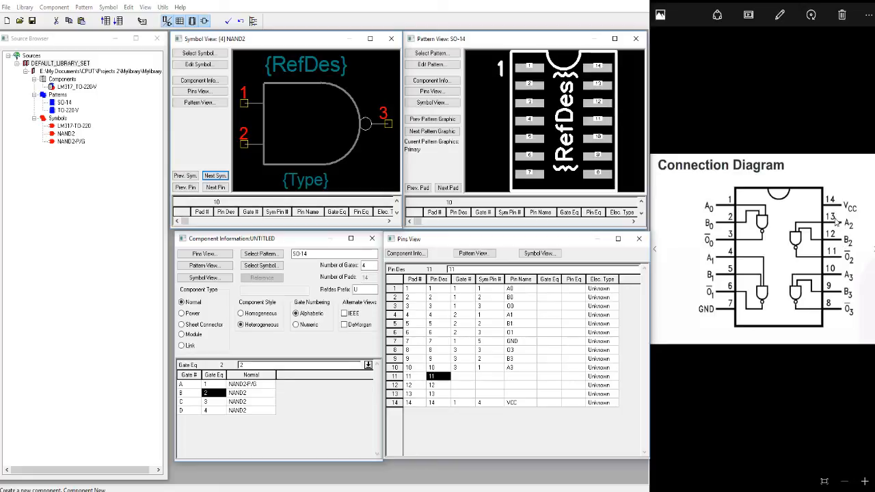
pyautogui.click(464, 393)
pyautogui.click(465, 376)
pyautogui.write('4')
pyautogui.press('Return')
pyautogui.write('4')
pyautogui.press('Return')
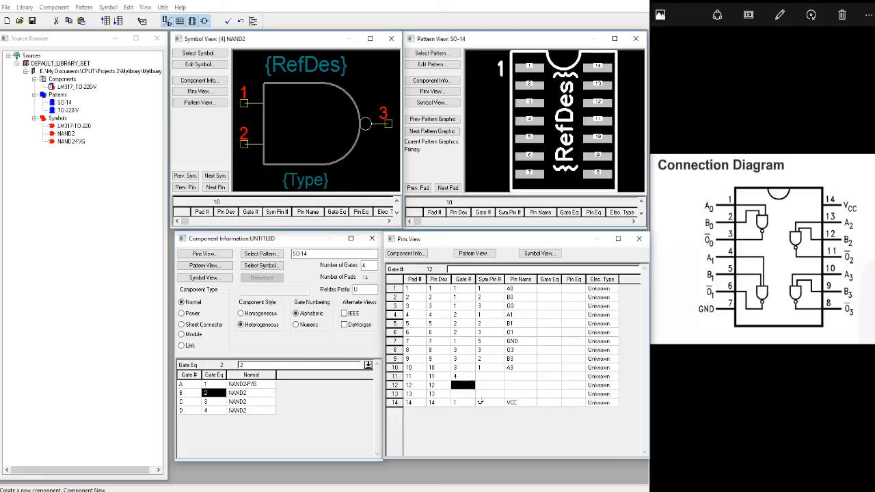
pyautogui.write('4')
pyautogui.press('Tab')
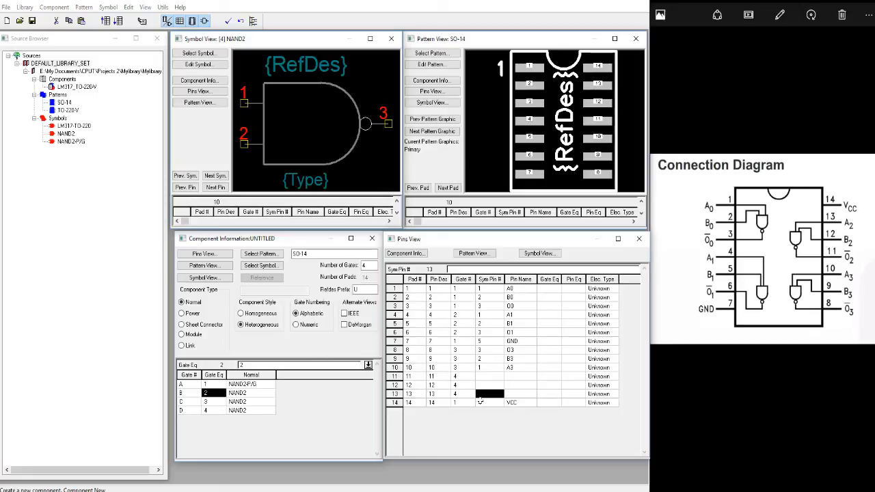
# Set the symbol pin numbers of pads 13, 12 and 11 to 1, 2 and 3 respectively.
pyautogui.write('1')
pyautogui.press('Up')
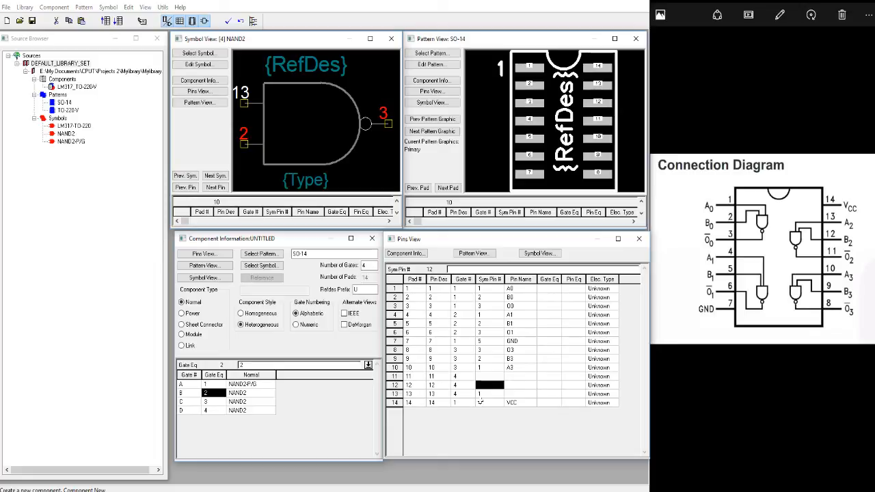
pyautogui.write('2')
pyautogui.press('Up')
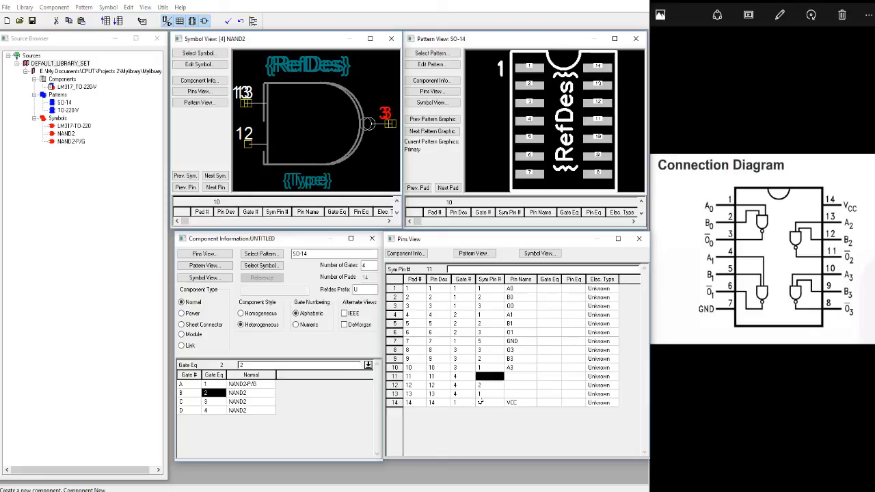
pyautogui.write('3')
pyautogui.press('Down')
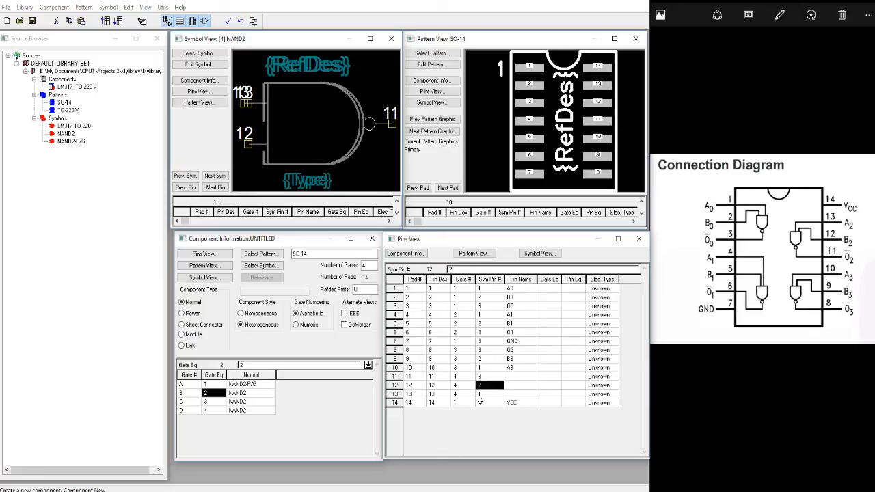
# Name the pins of pads 13, 12 and 11 as A2, B2 and O2 respectively.
pyautogui.press('Up')
pyautogui.press('Right')
pyautogui.press('Down')
pyautogui.press('Down')
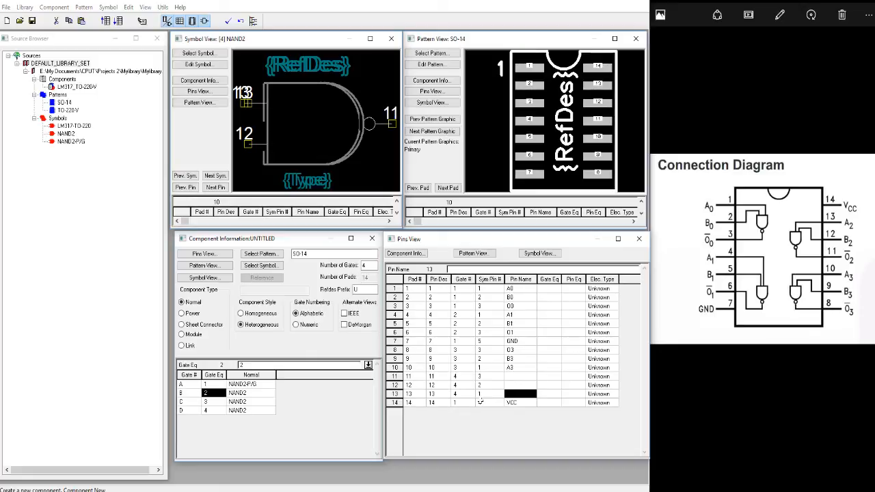
pyautogui.write('A2')
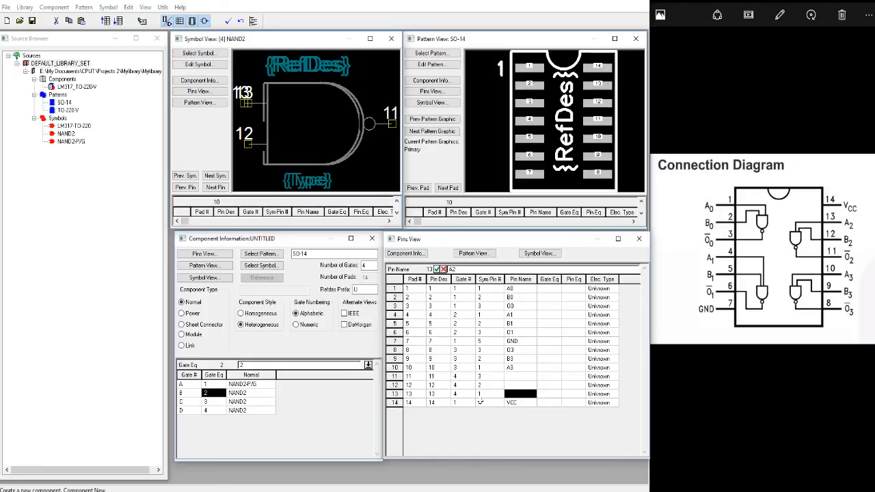
pyautogui.press('Up')
pyautogui.write('B')
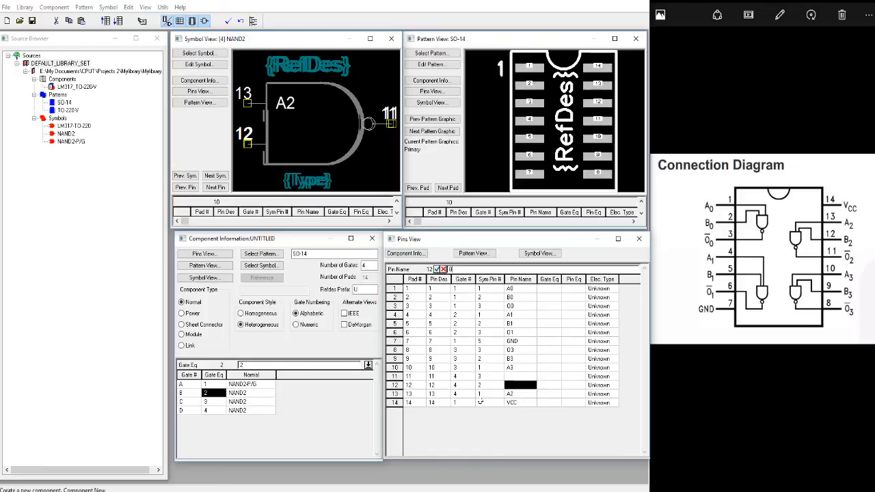
pyautogui.press('Up')
pyautogui.write('O2')
pyautogui.press('Up')
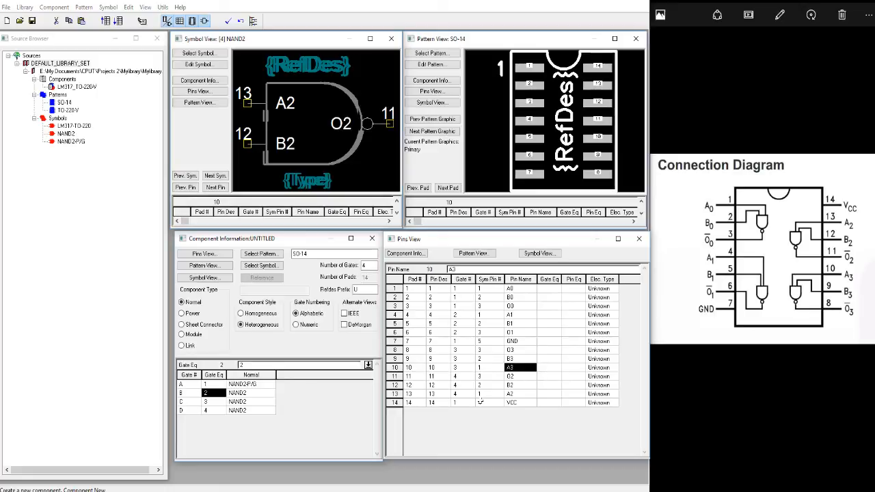
# Highlight pads 1 to 14 one by one to check their pin mapping on the gate symbols and the SO-14 pattern.
pyautogui.press('Up')
pyautogui.press('Up')
pyautogui.press('Up')
pyautogui.press('Up')
pyautogui.press('Up')
pyautogui.press('Up')
pyautogui.press('Up')
pyautogui.press('Up')
pyautogui.press('Up')
pyautogui.press('Left')
pyautogui.press('Left')
pyautogui.press('Left')
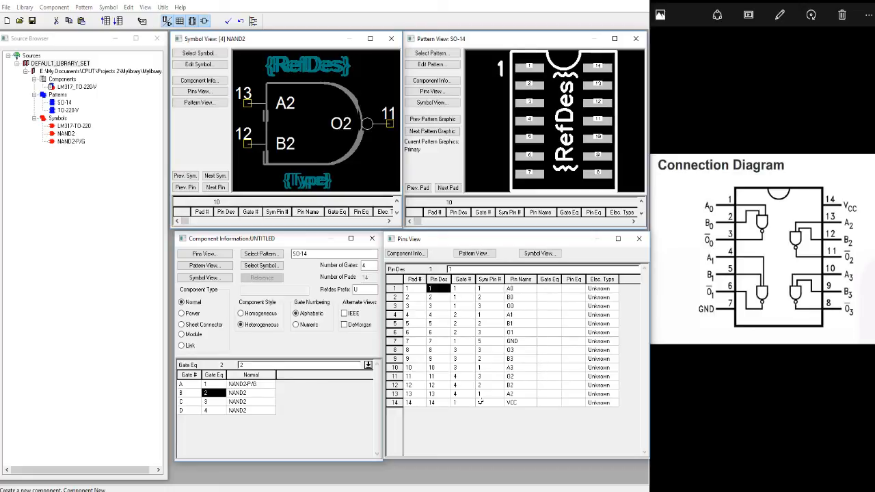
pyautogui.press('Left')
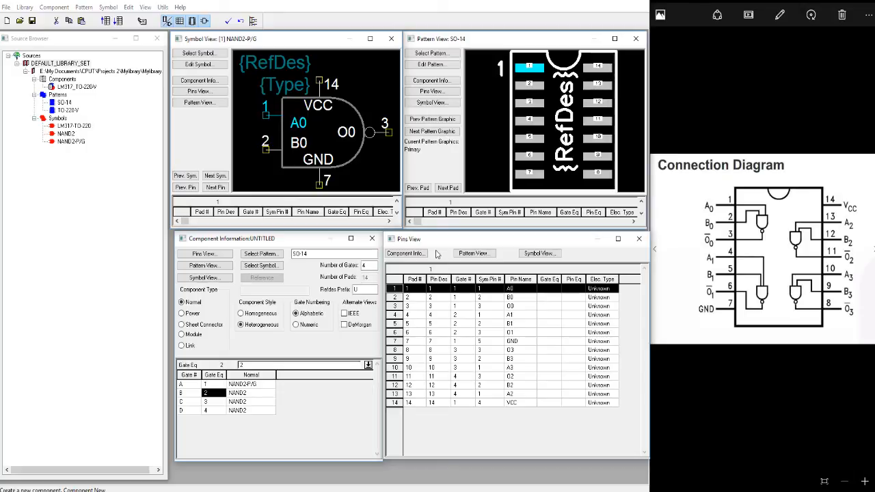
pyautogui.press('Down')
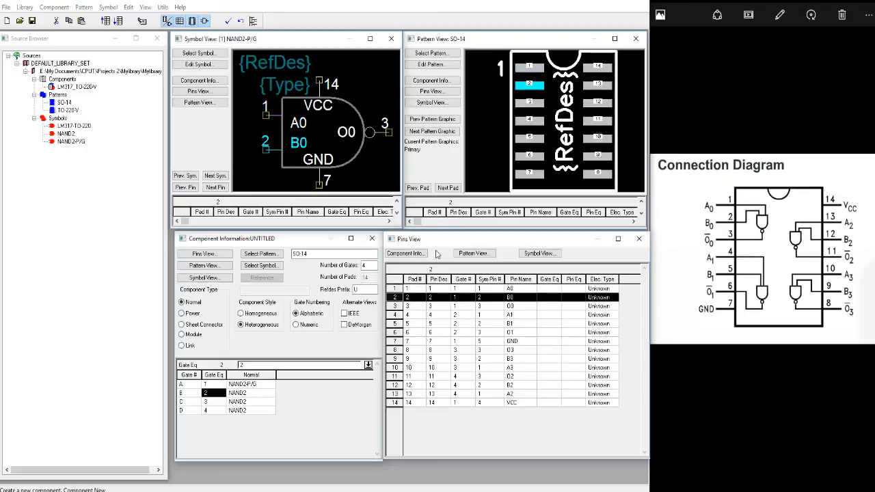
pyautogui.press('Down')
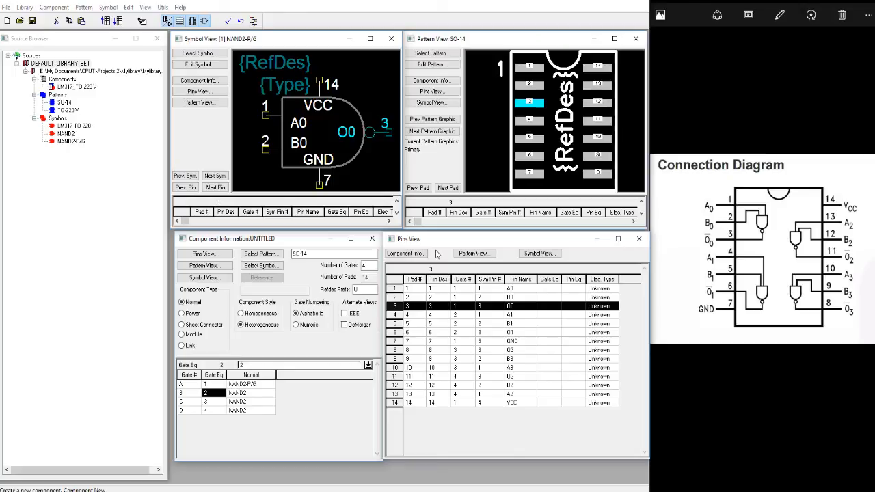
pyautogui.press('Down')
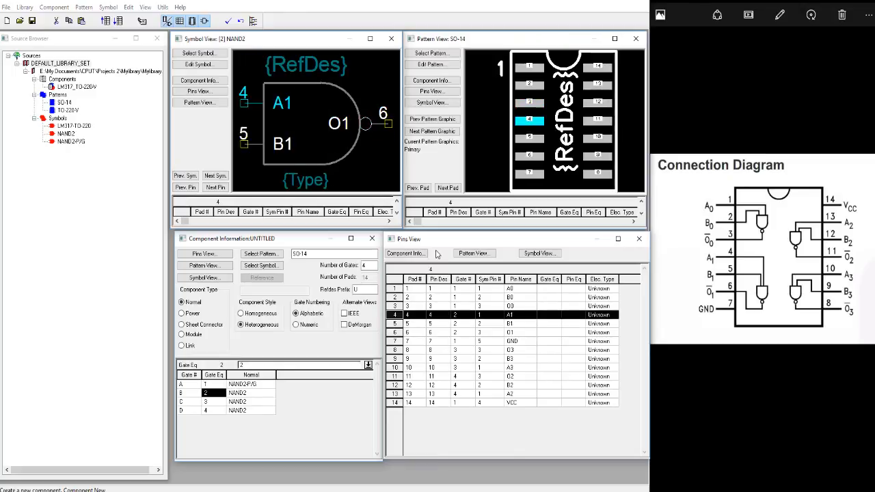
pyautogui.press('Up')
pyautogui.press('Down')
pyautogui.press('Down')
pyautogui.press('Down')
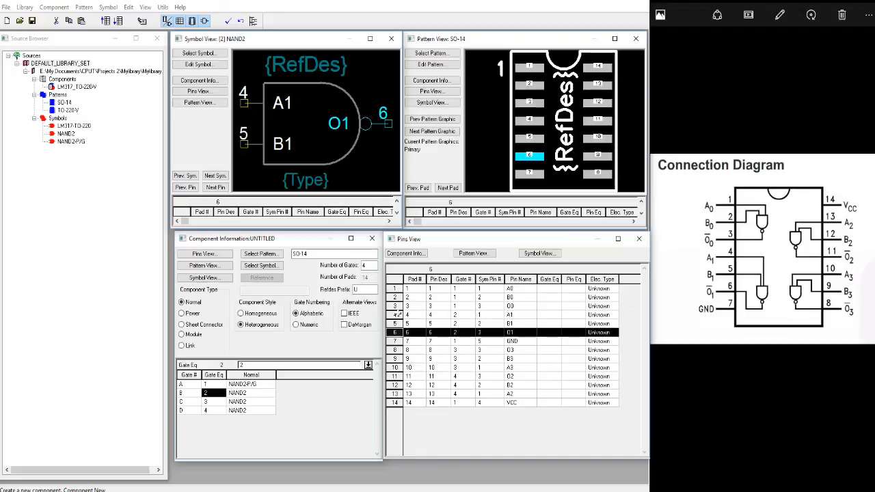
pyautogui.press('Down')
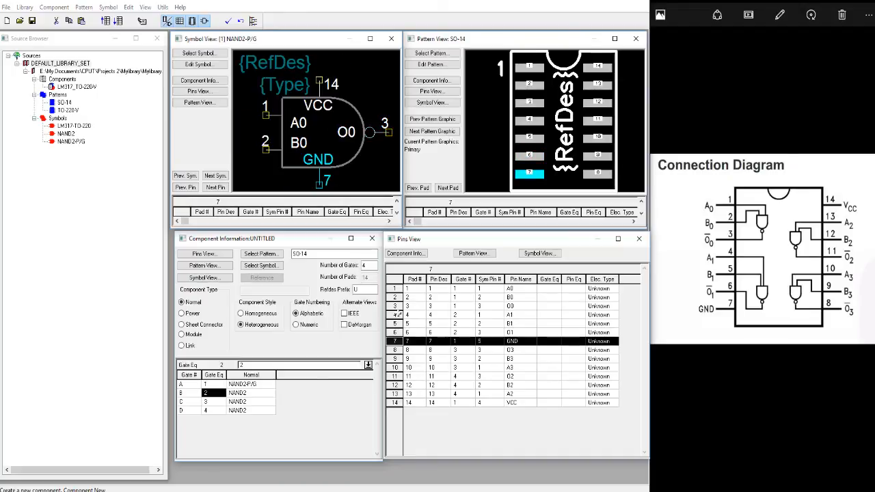
pyautogui.press('Down')
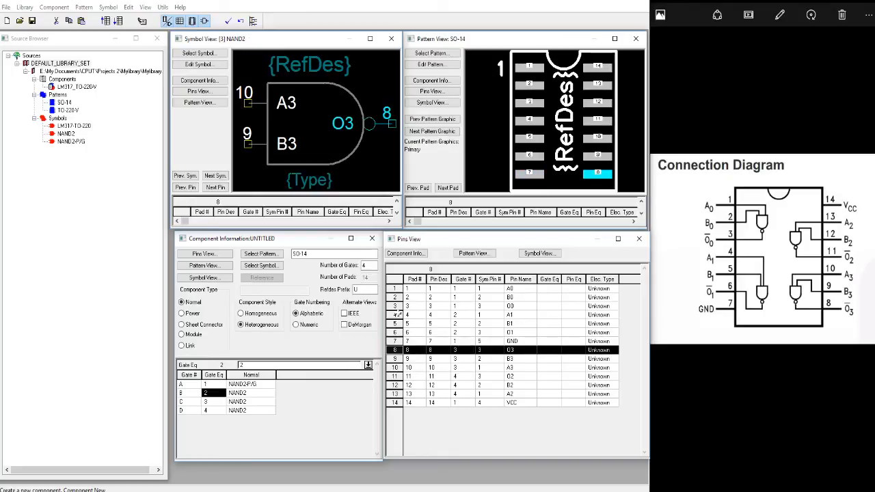
pyautogui.press('Down')
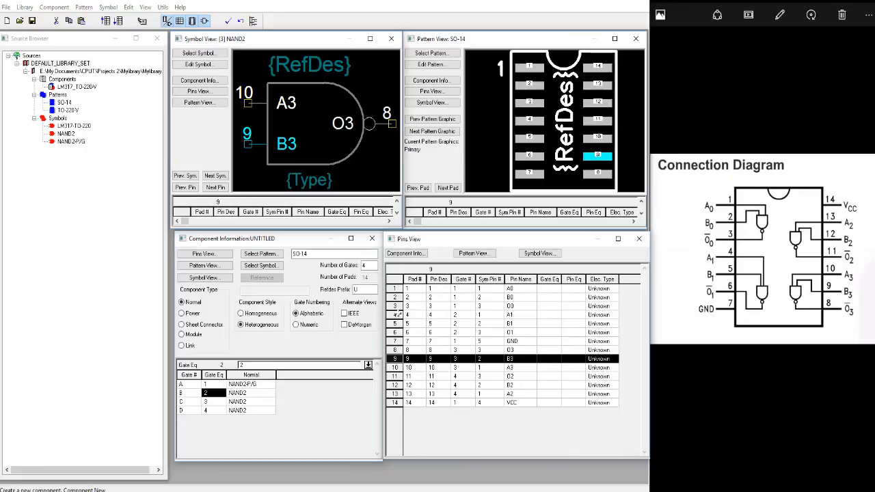
pyautogui.press('Down')
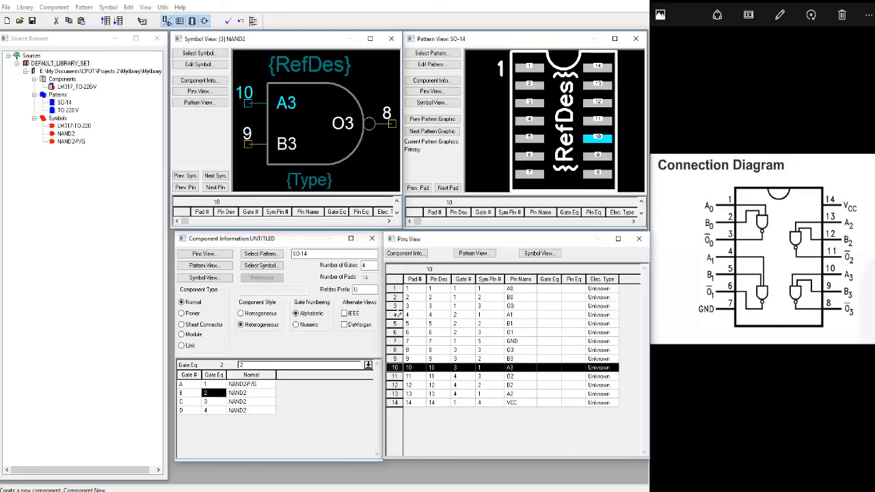
pyautogui.press('Down')
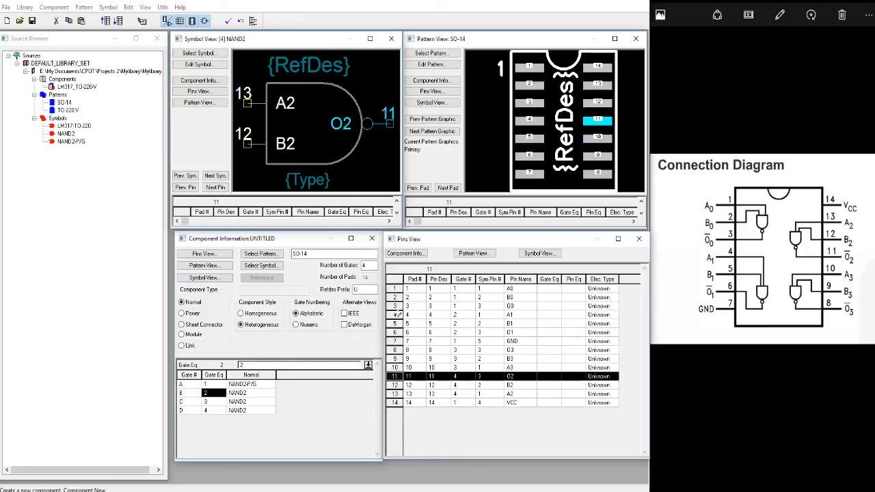
pyautogui.press('Down')
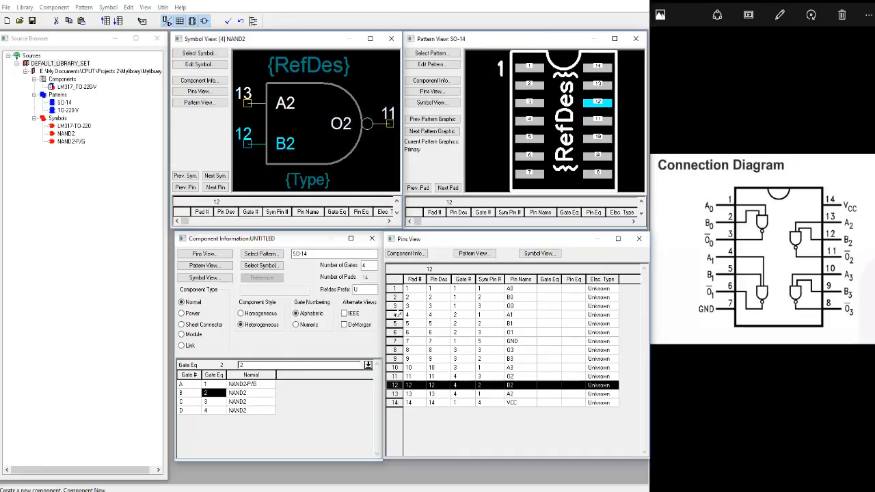
pyautogui.press('Down')
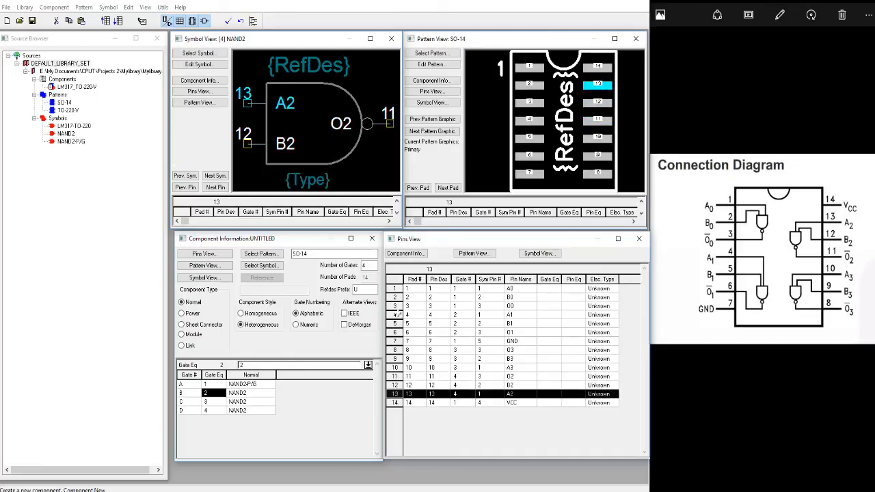
pyautogui.press('Down')
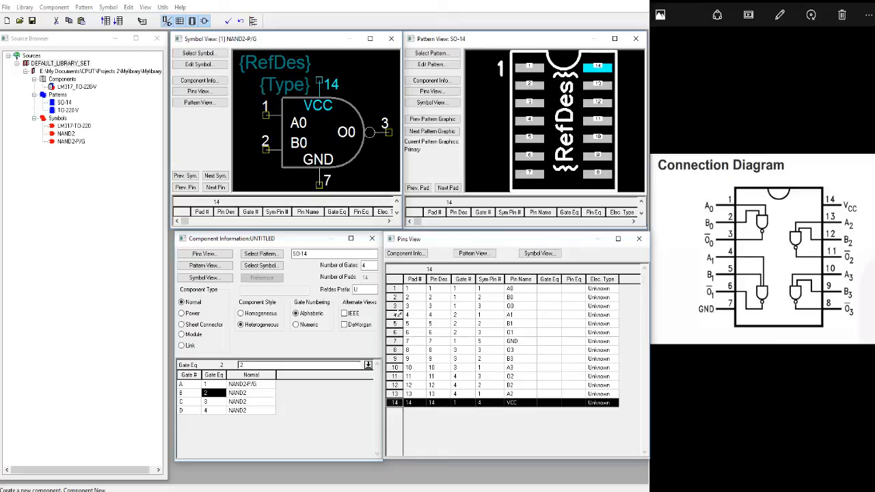
# Set the gate equivalence of the first gate's pads to 1.
pyautogui.press('Tab')
pyautogui.press('Tab')
pyautogui.press('Tab')
pyautogui.press('Tab')
pyautogui.press('Tab')
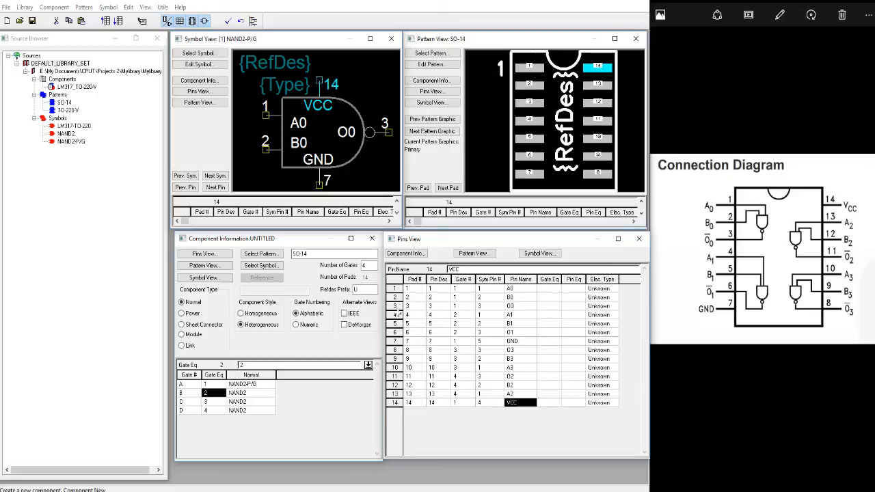
pyautogui.press('Tab')
pyautogui.press('Up')
pyautogui.press('Up')
pyautogui.press('Up')
pyautogui.press('Up')
pyautogui.press('Up')
pyautogui.press('Up')
pyautogui.press('Up')
pyautogui.press('Up')
pyautogui.press('Up')
pyautogui.press('Up')
pyautogui.press('Up')
pyautogui.press('Up')
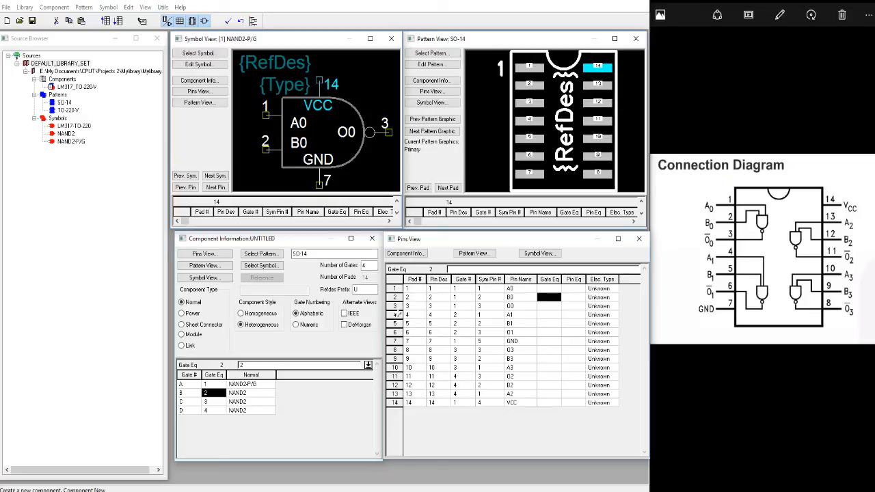
pyautogui.press('Up')
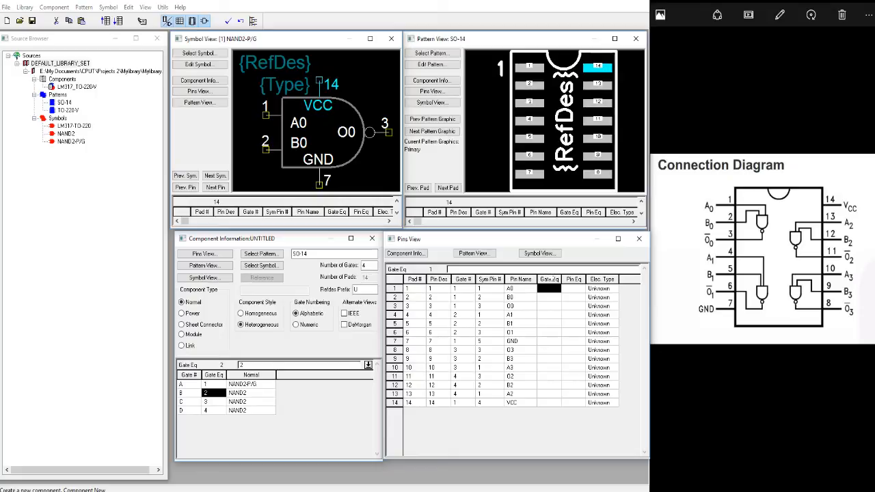
pyautogui.click(519, 290)
pyautogui.click(520, 297)
pyautogui.click(549, 290)
pyautogui.write('1')
pyautogui.press('Return')
pyautogui.write('1')
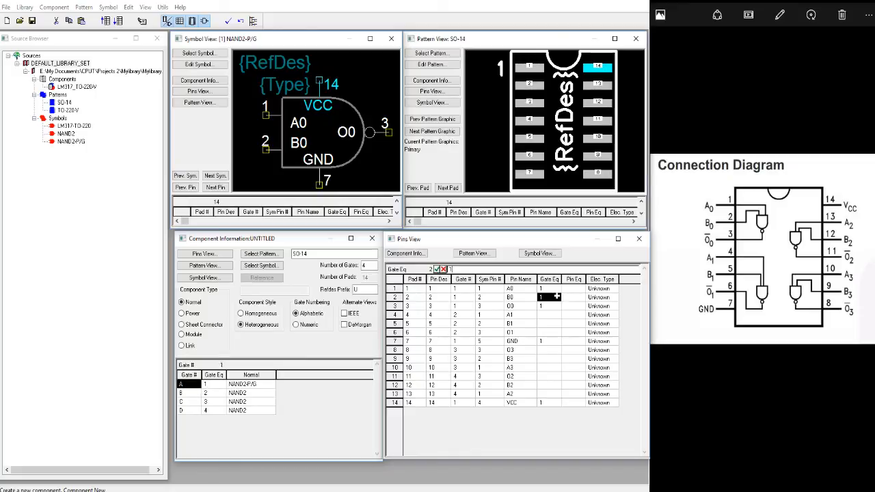
pyautogui.press('Return')
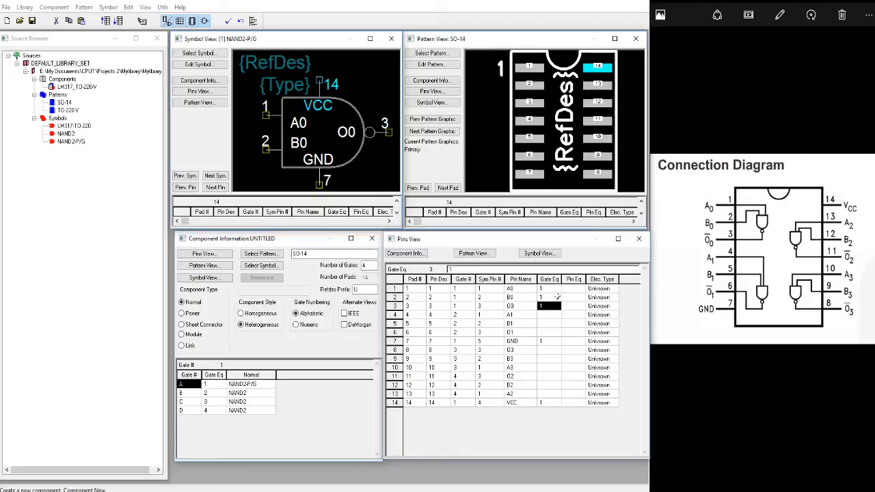
pyautogui.press('Return')
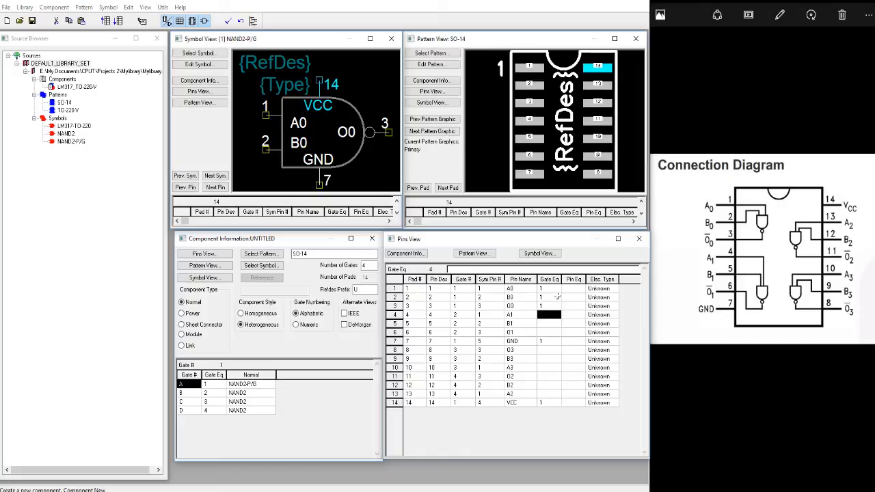
# Set the pin equivalence of input pads 1 and 2 (A0 and B0) to 1.
pyautogui.press('Up')
pyautogui.press('Up')
pyautogui.press('Up')
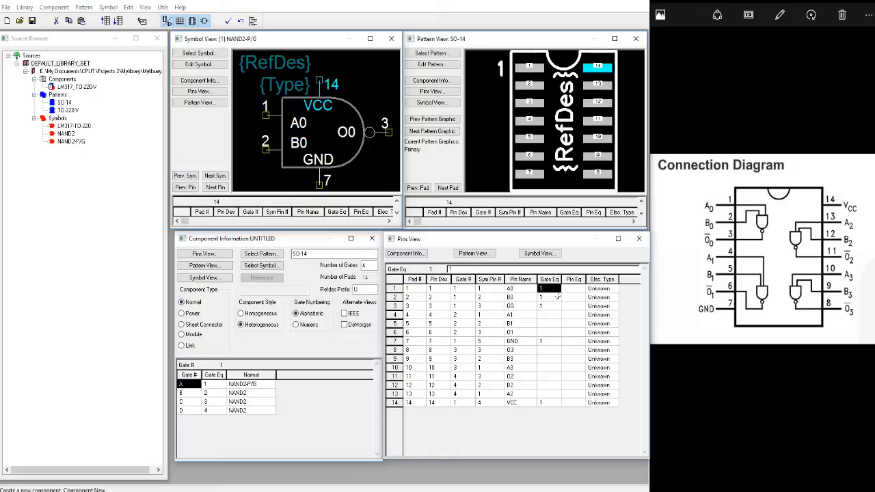
pyautogui.press('Right')
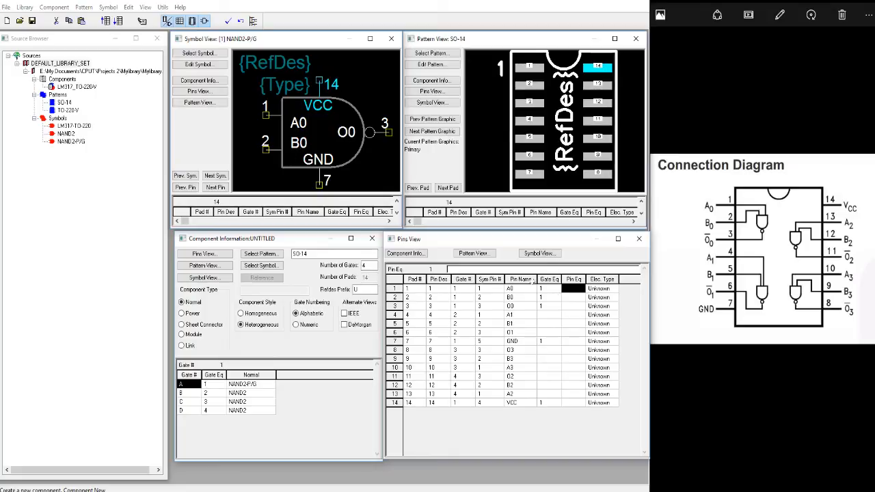
pyautogui.click(577, 292)
pyautogui.write('1')
pyautogui.press('Return')
pyautogui.write('1')
pyautogui.press('Return')
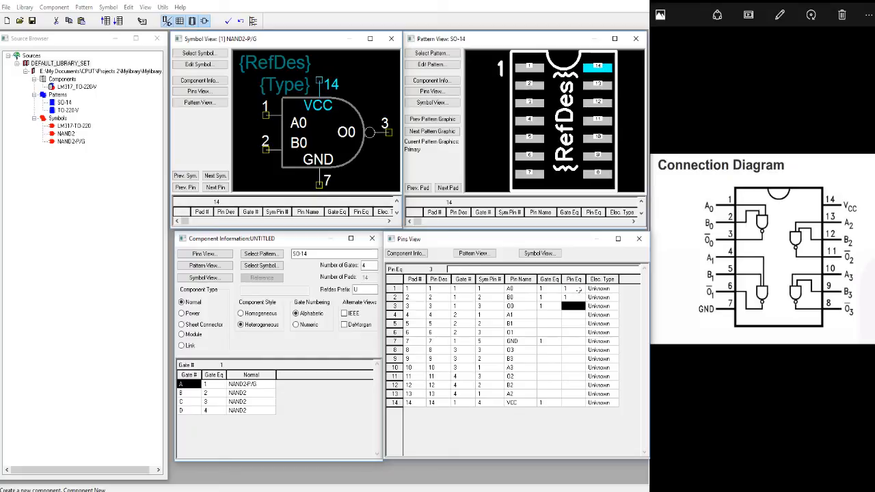
# Display the second gate's NAND2 symbol and set the pin equivalence of input pads 4 and 5 to 2.
pyautogui.click(216, 176)
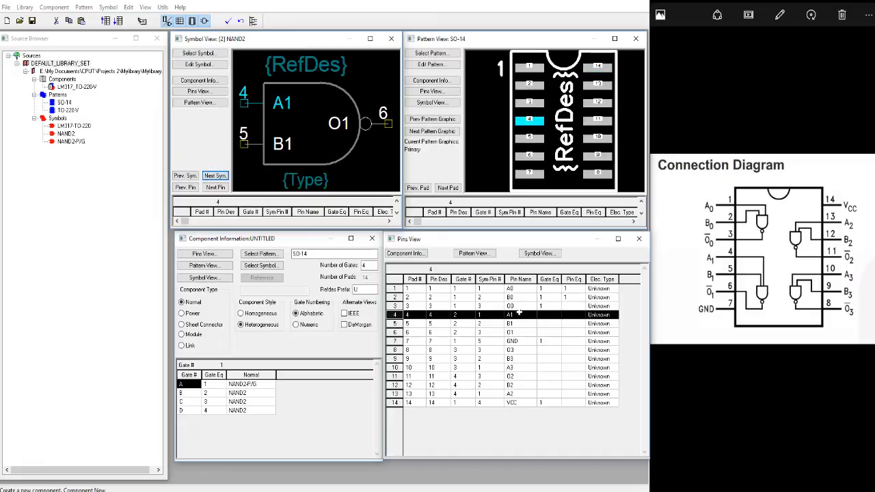
pyautogui.click(573, 315)
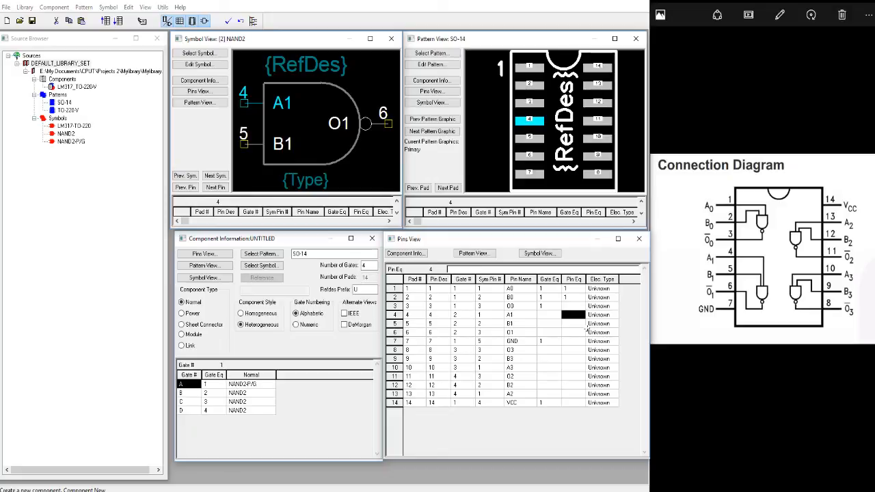
pyautogui.write('2')
pyautogui.press('Down')
pyautogui.write('2')
pyautogui.press('Down')
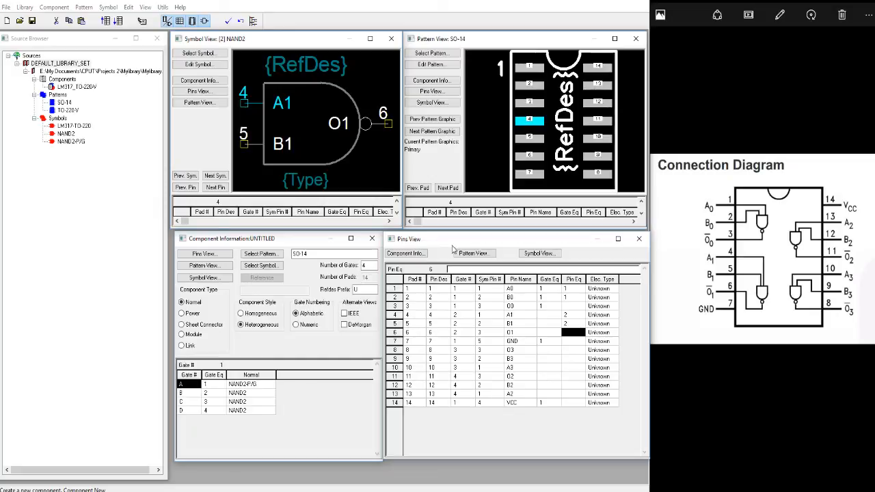
# Display the third gate's NAND2 symbol and set the pin equivalence of input pads 9 and 10 to 3.
pyautogui.click(221, 177)
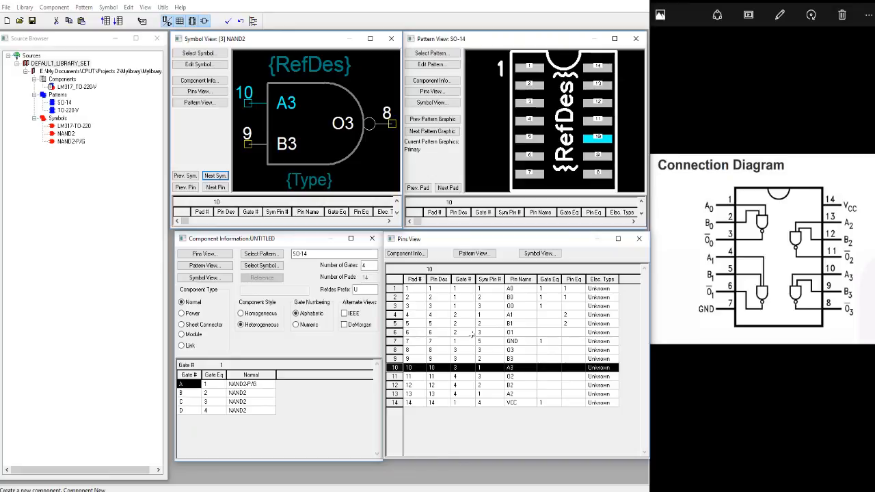
pyautogui.click(552, 359)
pyautogui.click(574, 359)
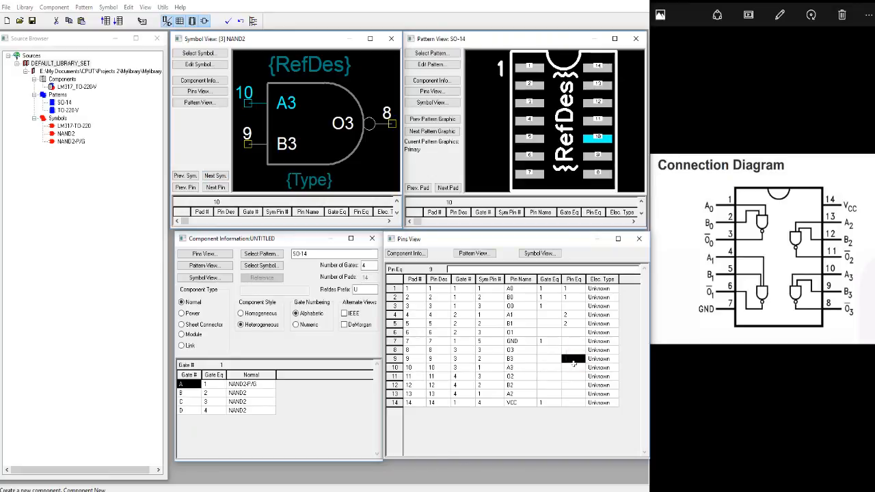
pyautogui.write('3')
pyautogui.click(573, 367)
pyautogui.write('3')
pyautogui.click(573, 376)
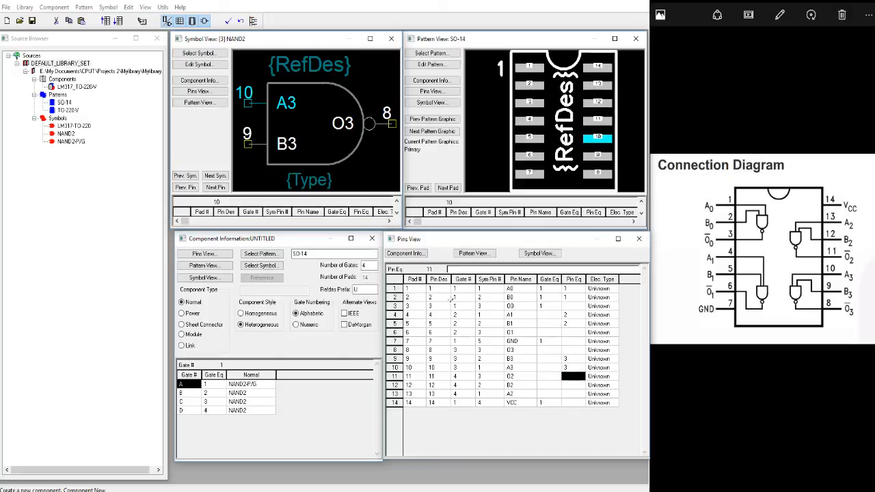
# Display the fourth gate's NAND2 symbol and set the pin equivalence of input pads 12 and 13 to 4.
pyautogui.click(214, 176)
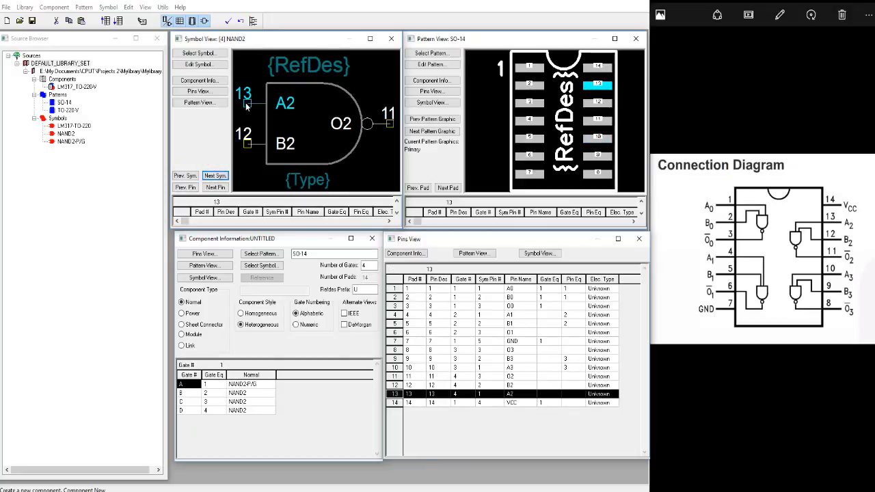
pyautogui.click(574, 386)
pyautogui.write('4')
pyautogui.click(574, 395)
pyautogui.write('4')
# Set the gate equivalence of the second gate's pads 4, 5 and 6 to 2.
pyautogui.click(543, 289)
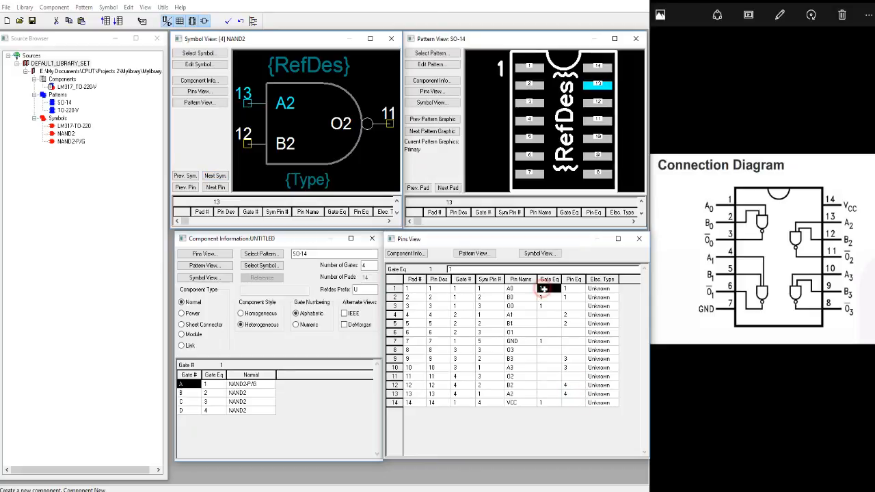
pyautogui.click(550, 279)
pyautogui.click(550, 280)
pyautogui.click(550, 280)
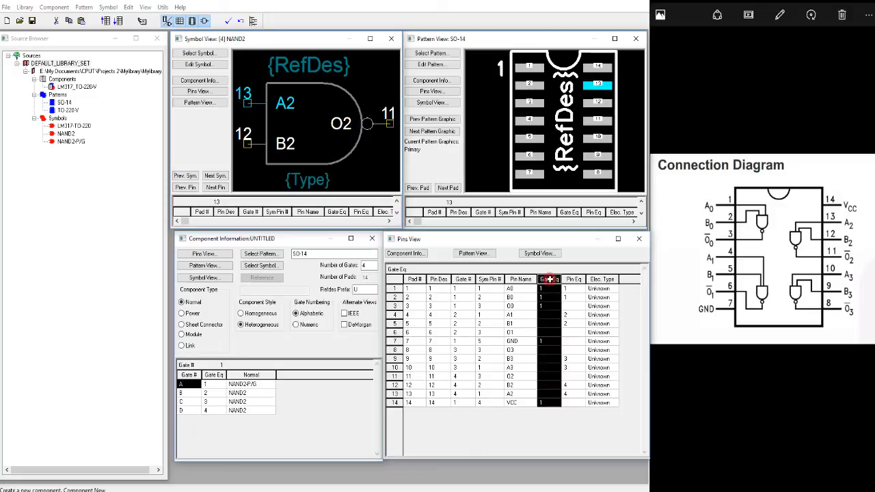
pyautogui.click(549, 288)
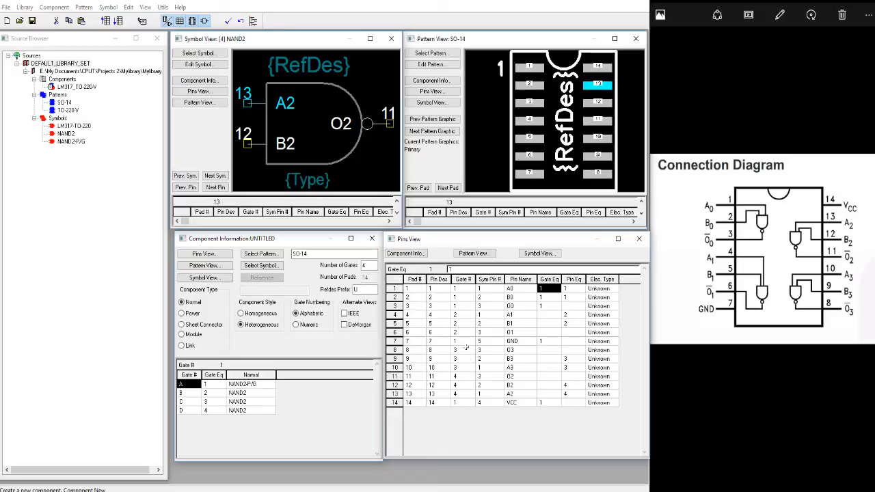
pyautogui.click(547, 312)
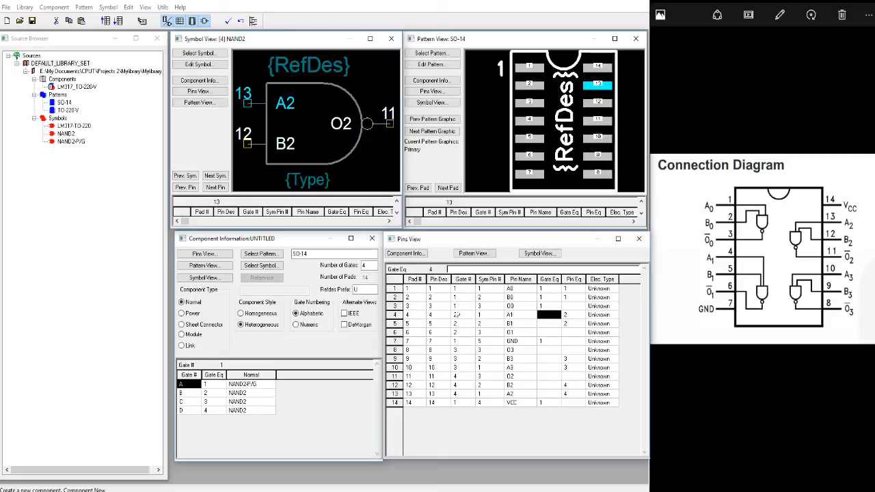
pyautogui.write('2')
pyautogui.click(547, 324)
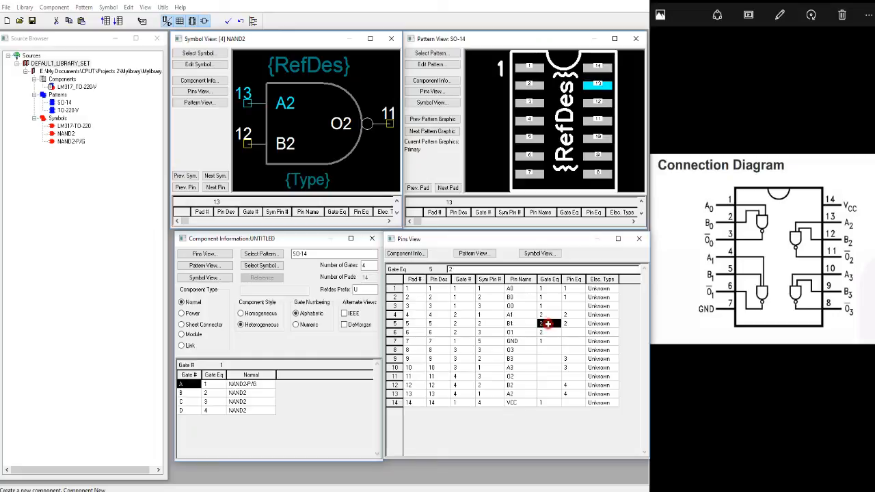
# Set the gate equivalence of pads 8 to 10 to 3 and of pads 11 to 13 to 4.
pyautogui.click(541, 351)
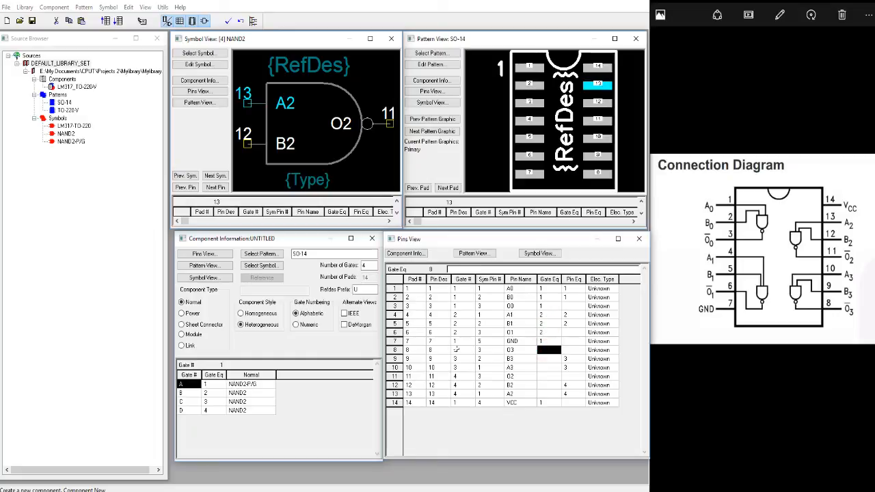
pyautogui.write('3')
pyautogui.press('Return')
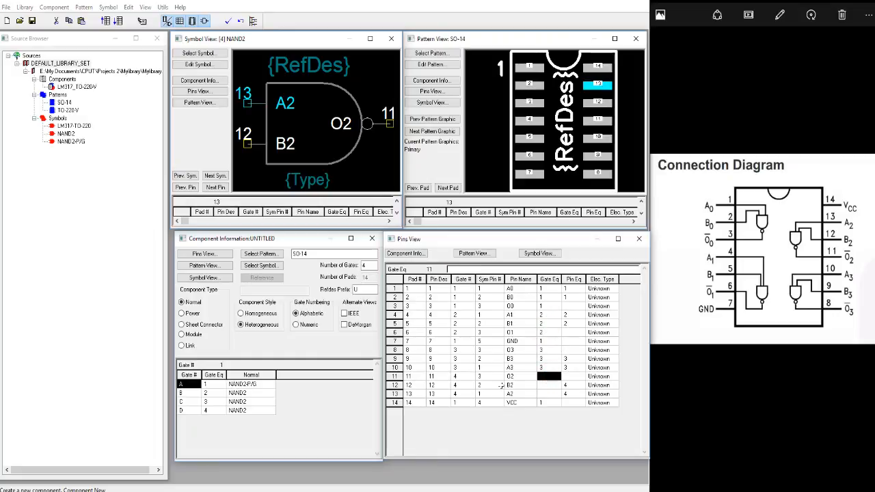
pyautogui.write('4')
pyautogui.press('Return')
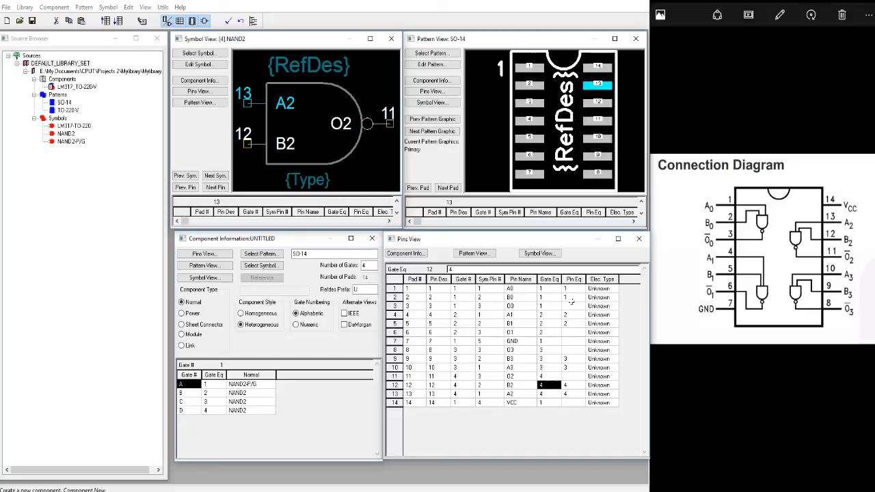
pyautogui.moveTo(534, 298); pyautogui.dragTo(538, 307)
pyautogui.write('1')
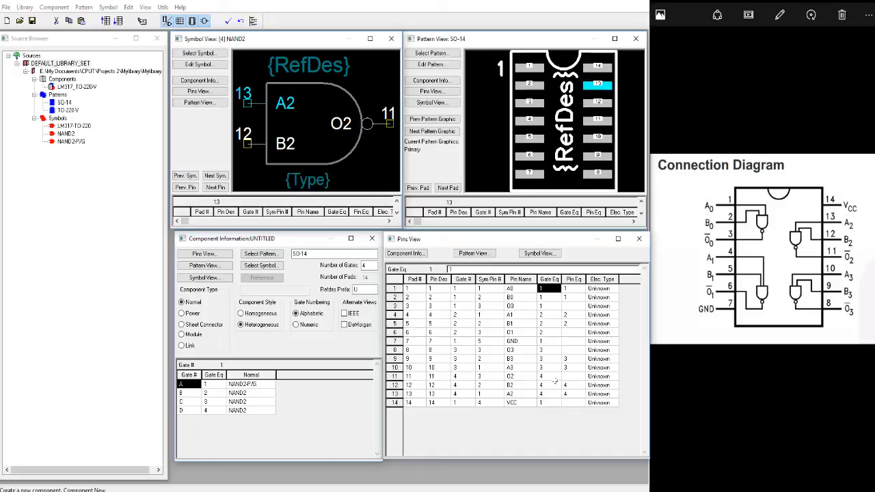
# Validate the component data and save the component to the library as 74HC00_SOIC-14.
pyautogui.click(229, 22)
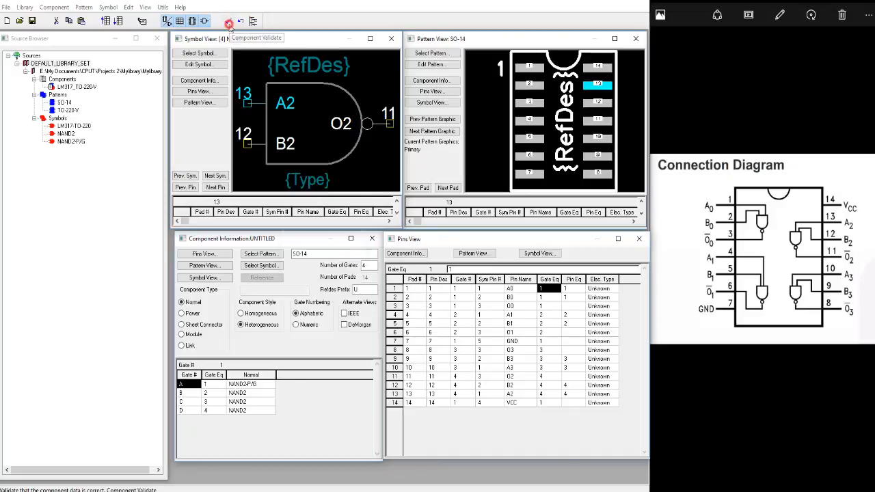
pyautogui.click(335, 274)
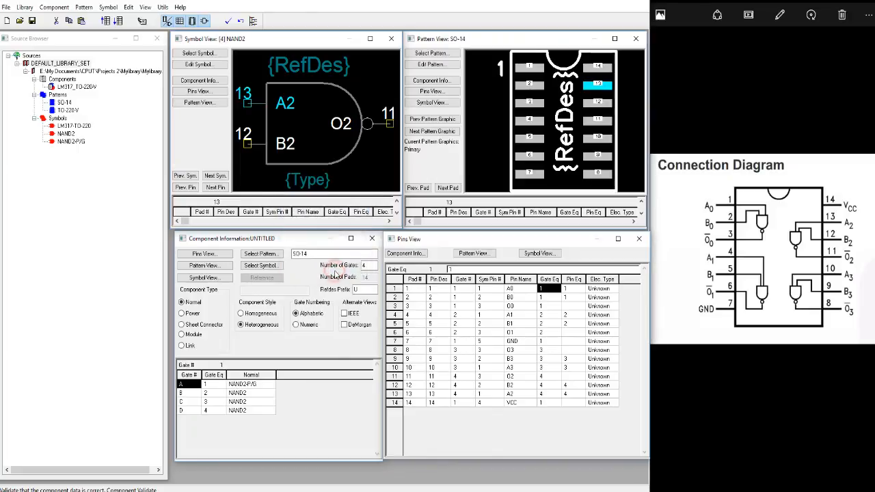
pyautogui.click(32, 20)
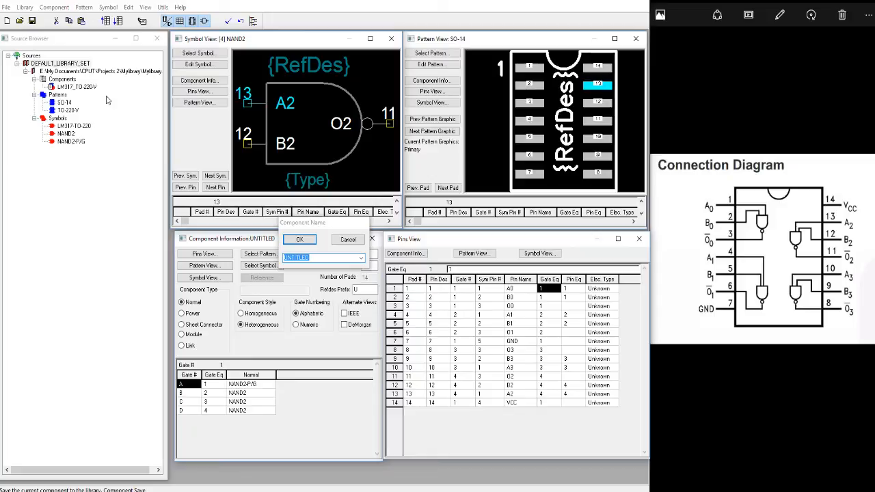
pyautogui.write('L')
pyautogui.write('4HC00')
pyautogui.write('_SO')
pyautogui.write('IC-14')
pyautogui.press('Return')
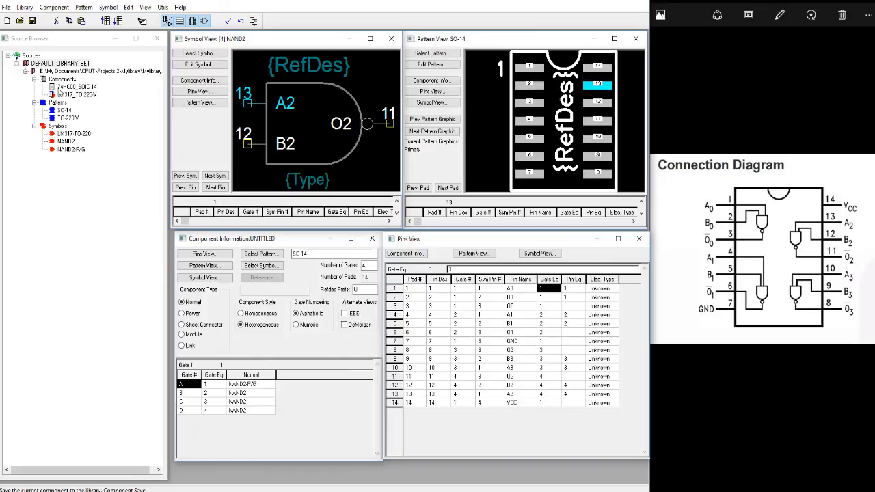
# Reload DEFAULT_LIBRARY_SET in the source browser and select its Components group.
pyautogui.rightClick(64, 65)
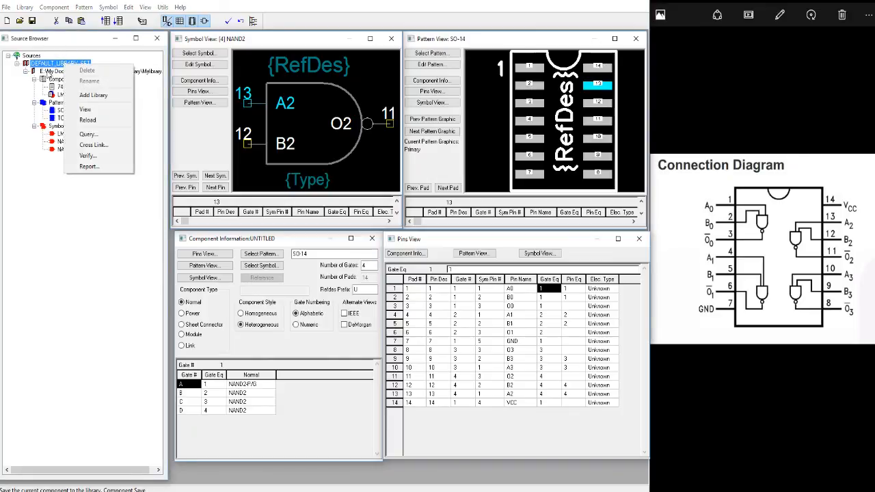
pyautogui.click(88, 120)
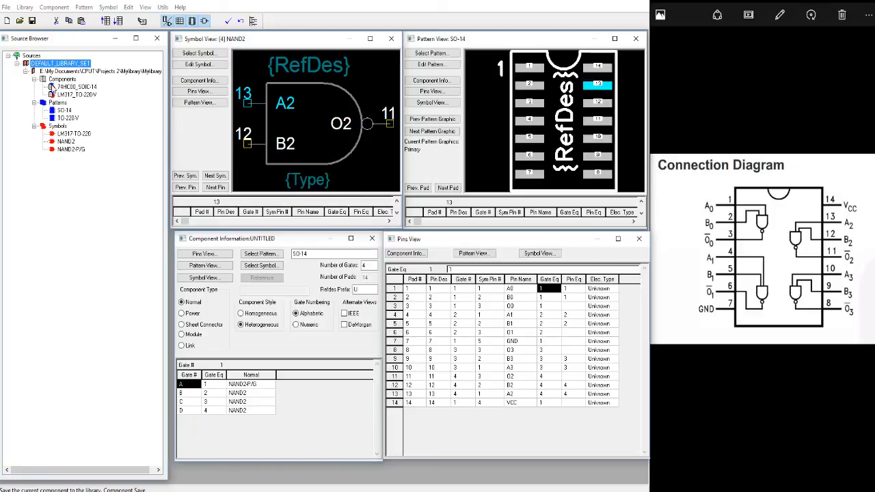
pyautogui.click(62, 79)
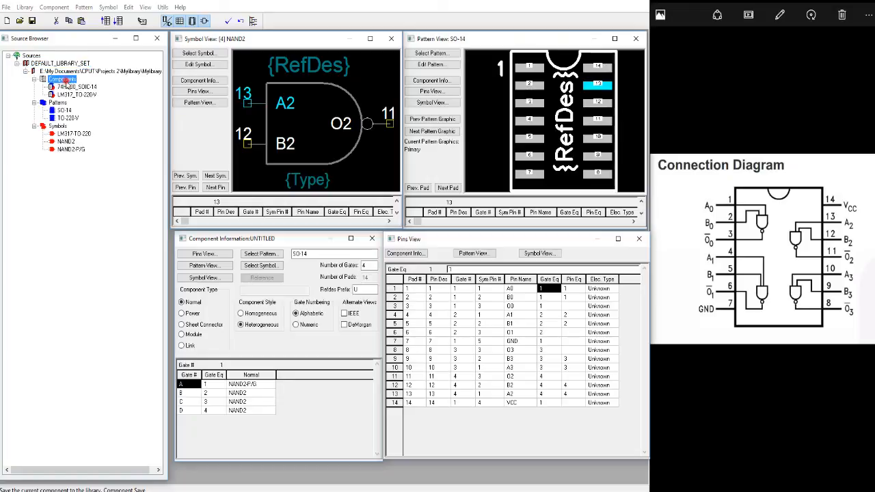